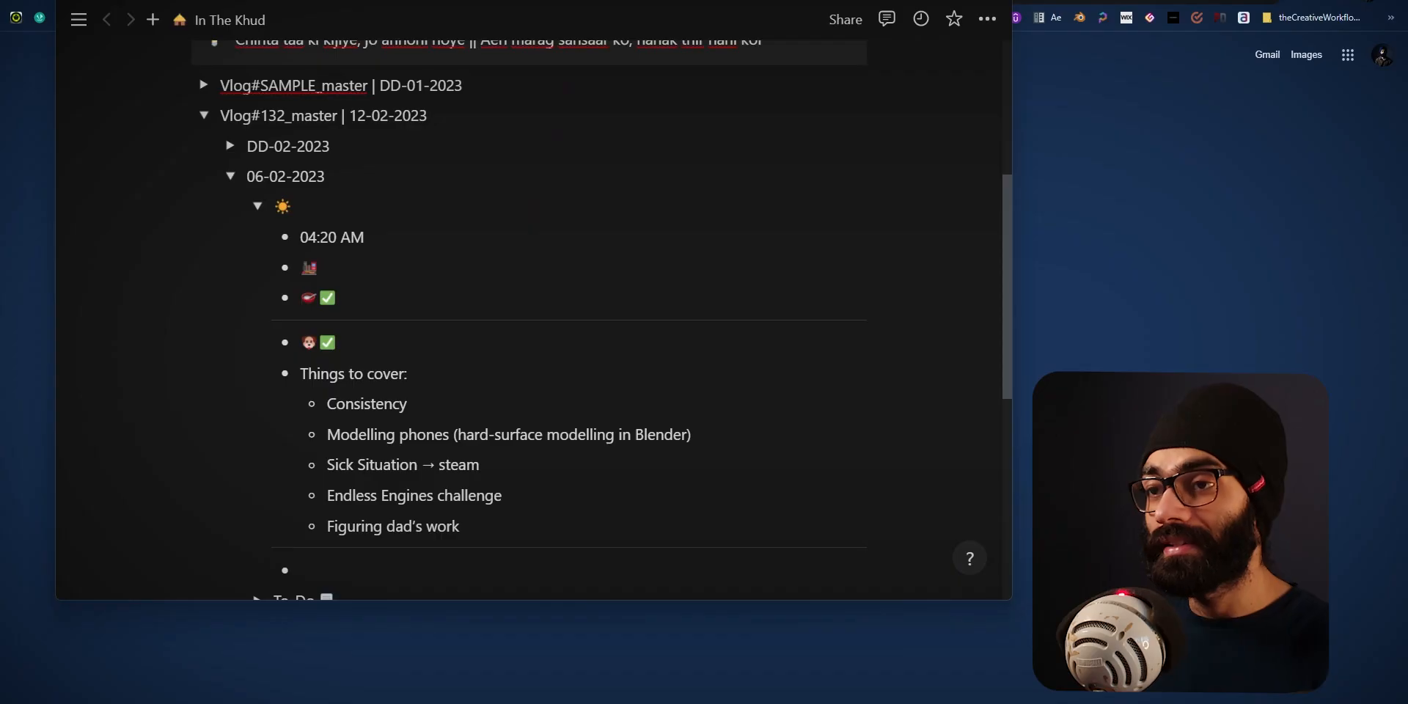
# - Review the "Things to cover" list in the 06-02-2023 notes, from Consistency to the last item
pyautogui.scroll(-3, 308, 374)
pyautogui.scroll(1, 366, 293)
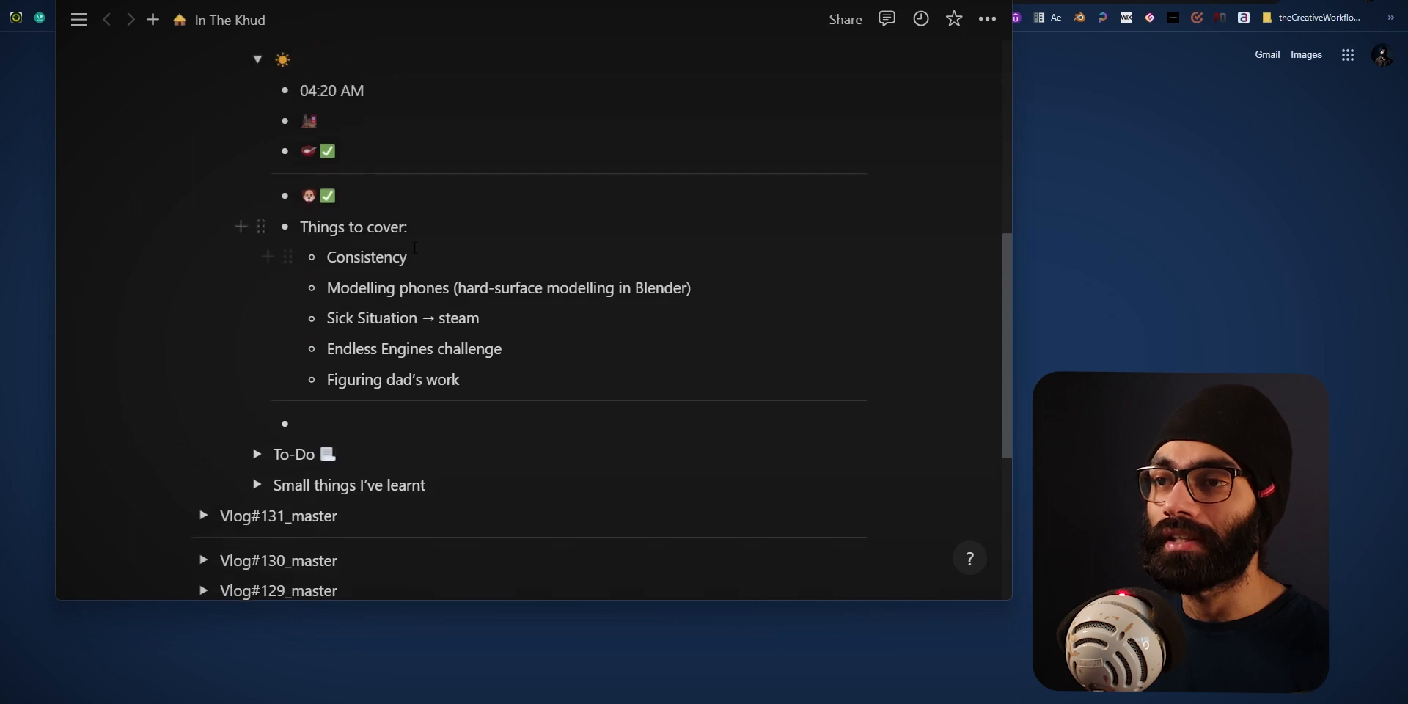
pyautogui.click(420, 261)
pyautogui.click(442, 287)
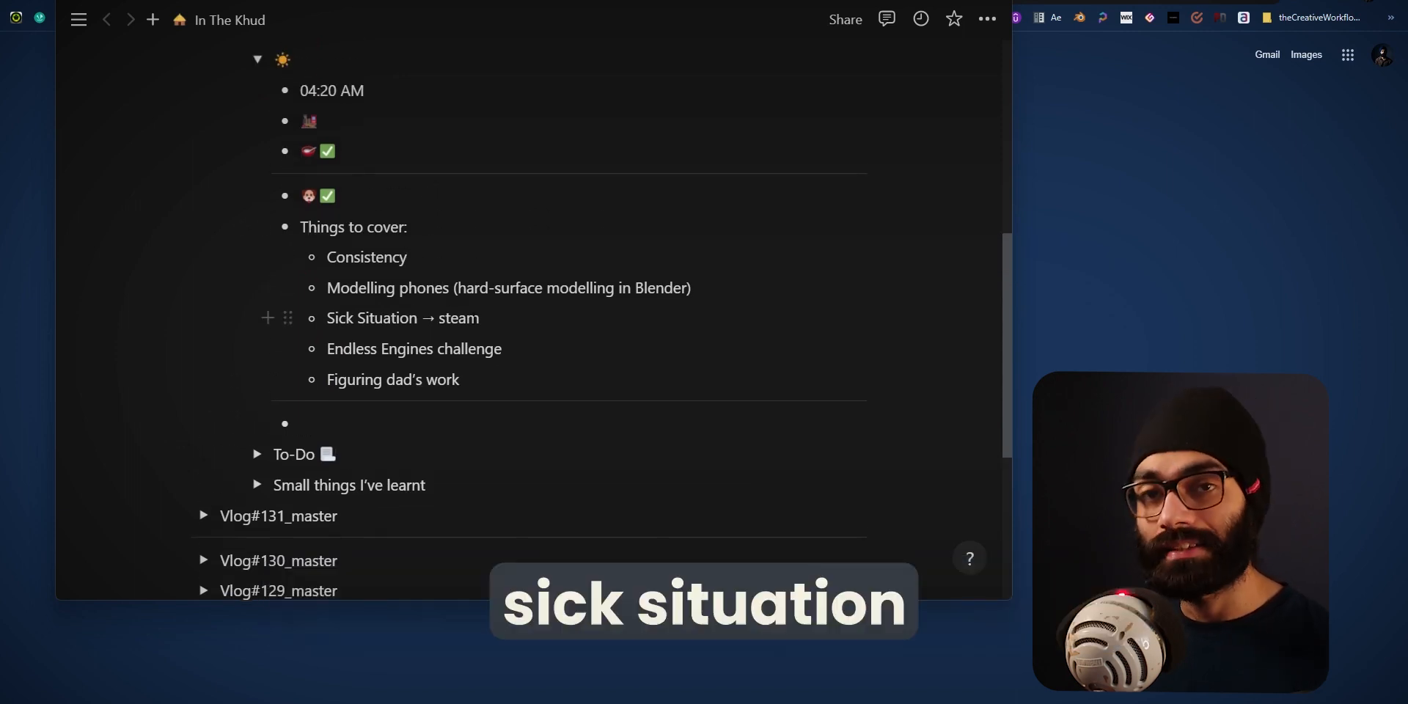
pyautogui.click(453, 348)
pyautogui.click(500, 386)
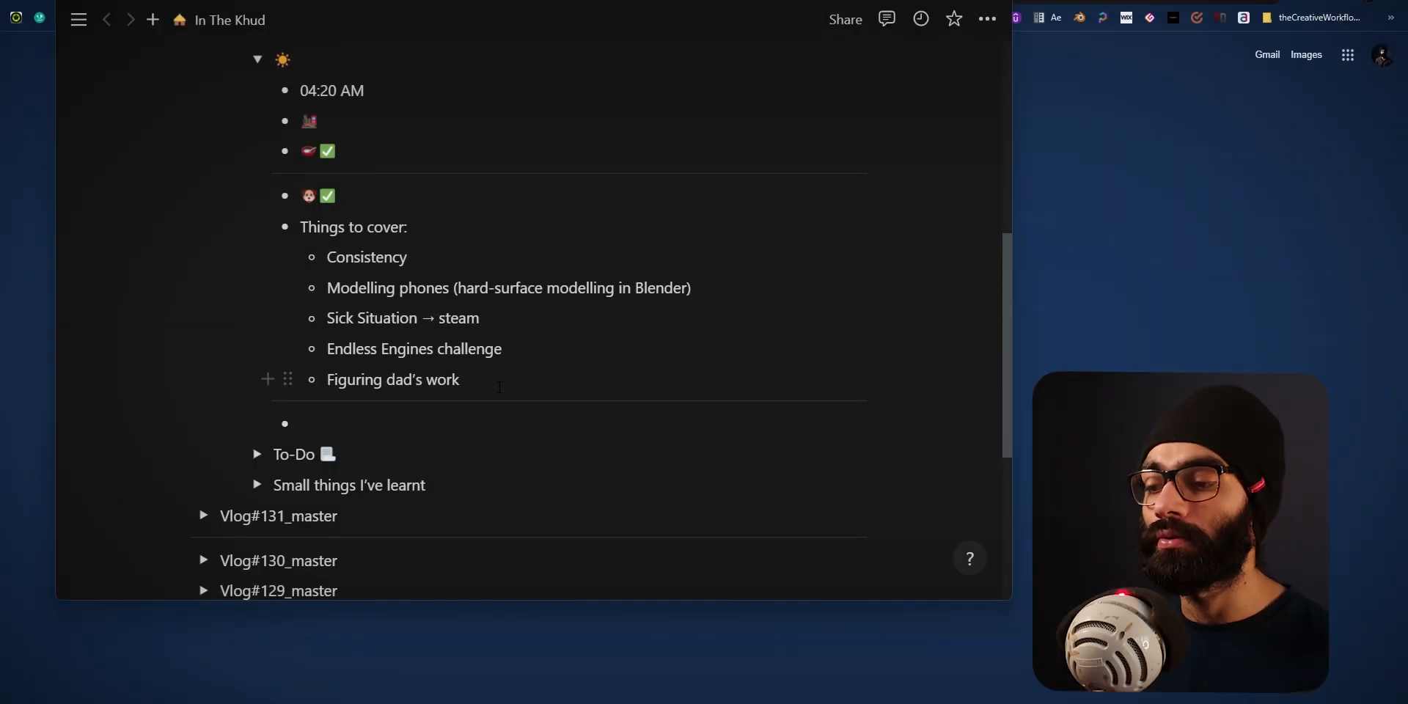
# - Expand the Vlog#131_master notes to review their dated entries, and return to the "Things to cover" list
pyautogui.scroll(-3, 484, 387)
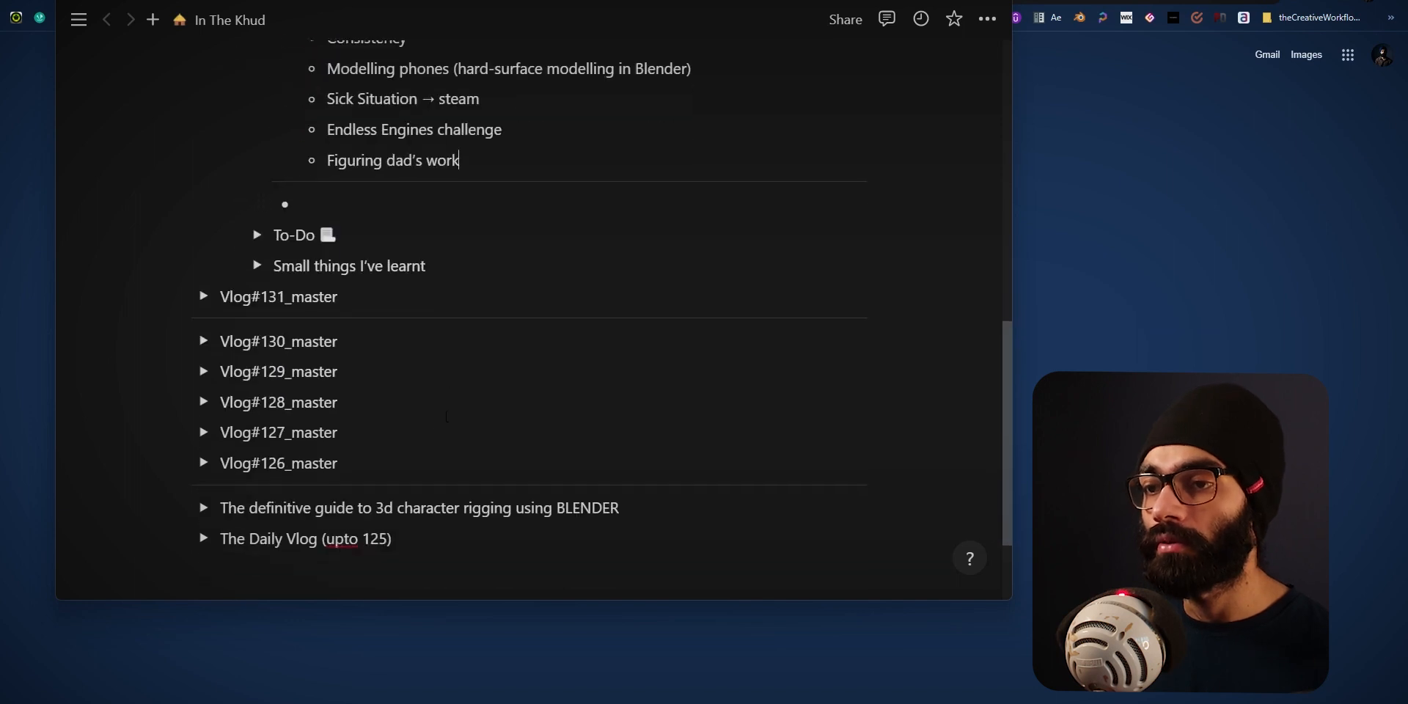
pyautogui.click(204, 462)
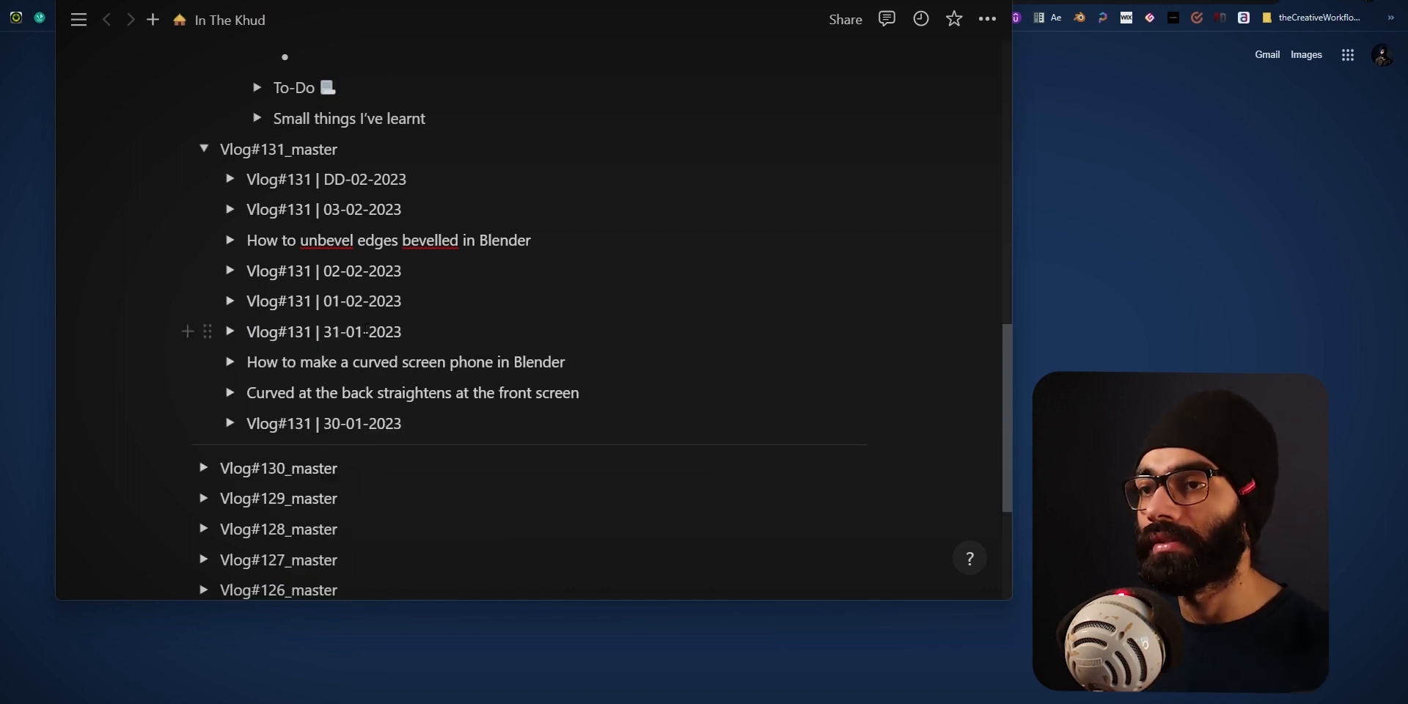
pyautogui.scroll(5, 364, 331)
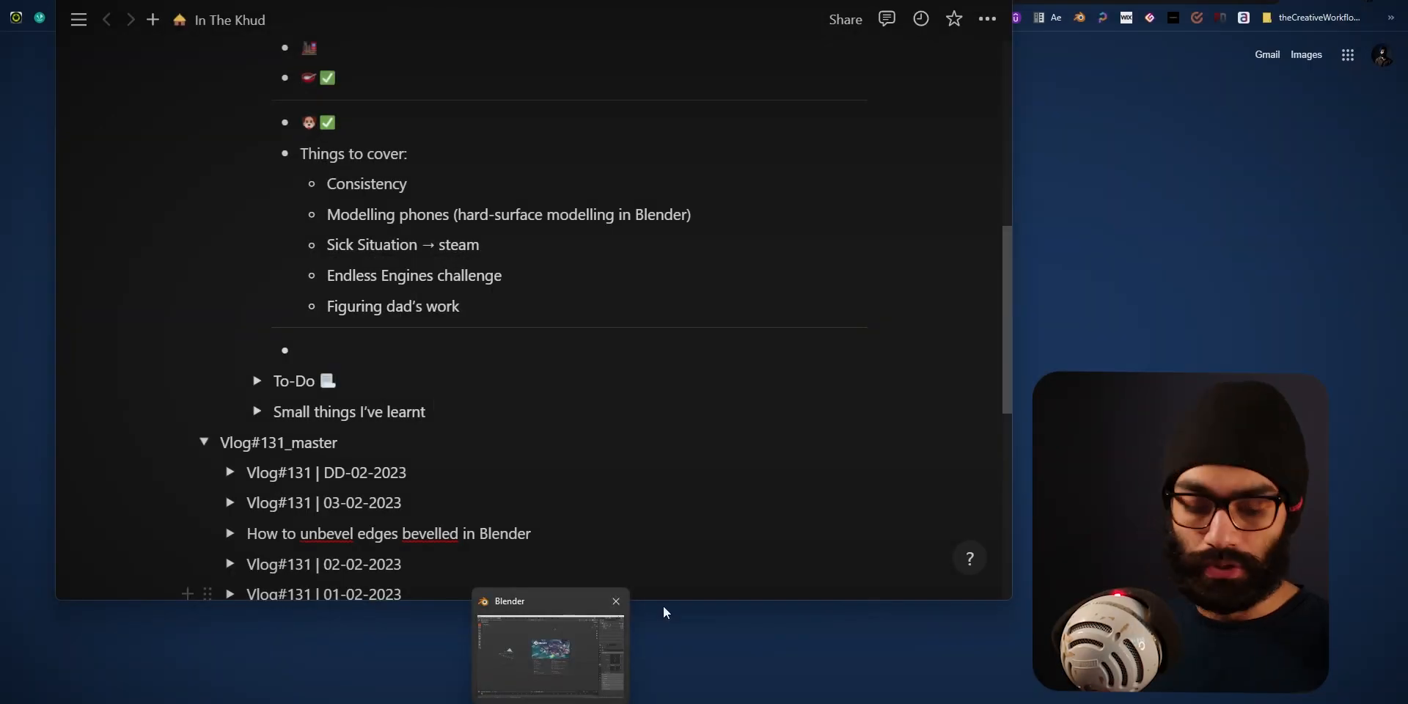
# - Open a File Explorer window beside the notes and look through the pinned folders for the phone modelling project
pyautogui.press('super+e')
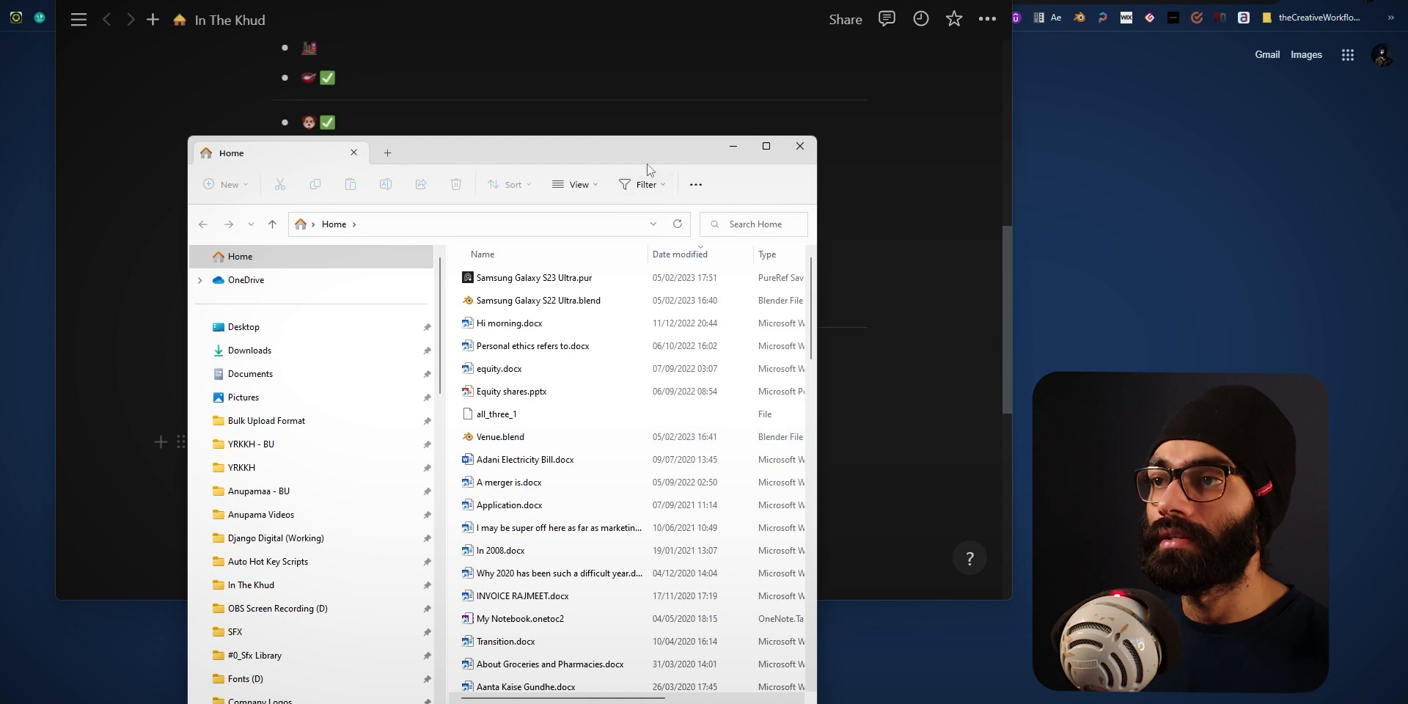
pyautogui.moveTo(649, 167); pyautogui.dragTo(890, 116)
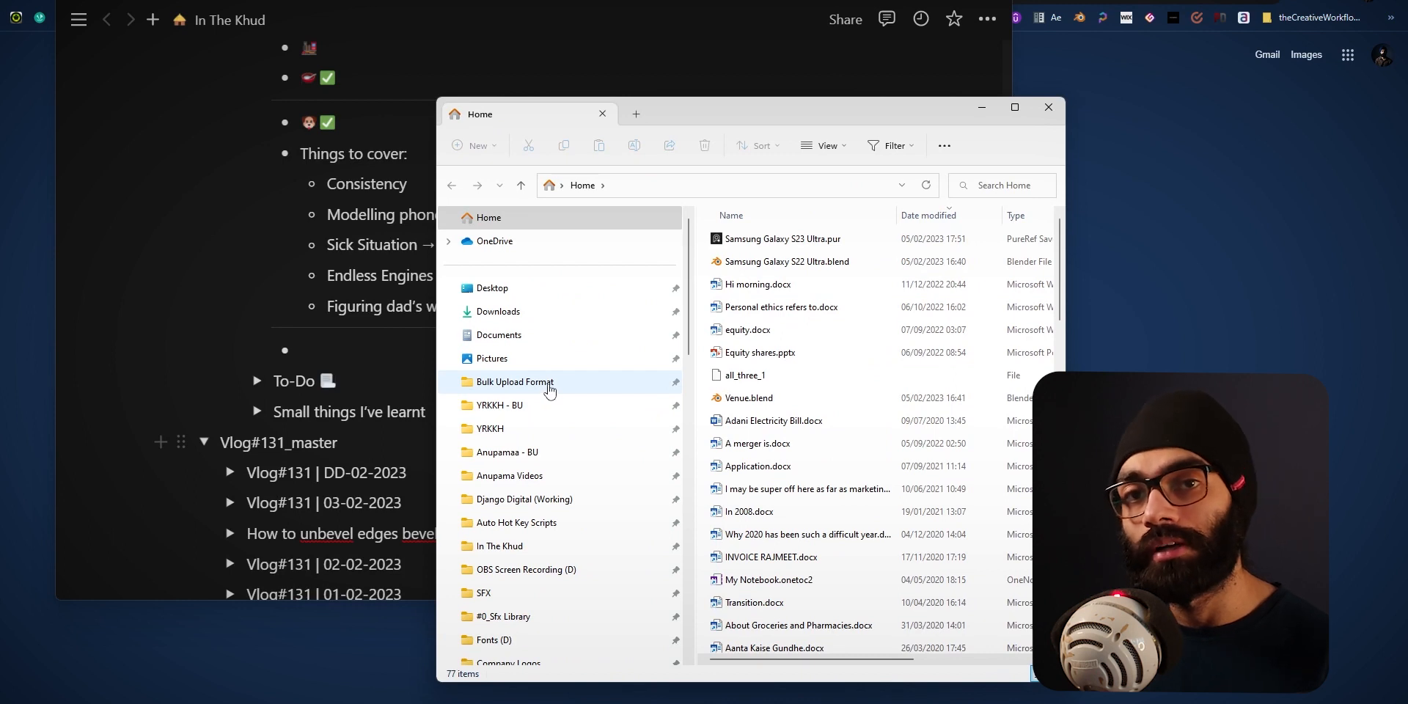
pyautogui.scroll(-1, 550, 406)
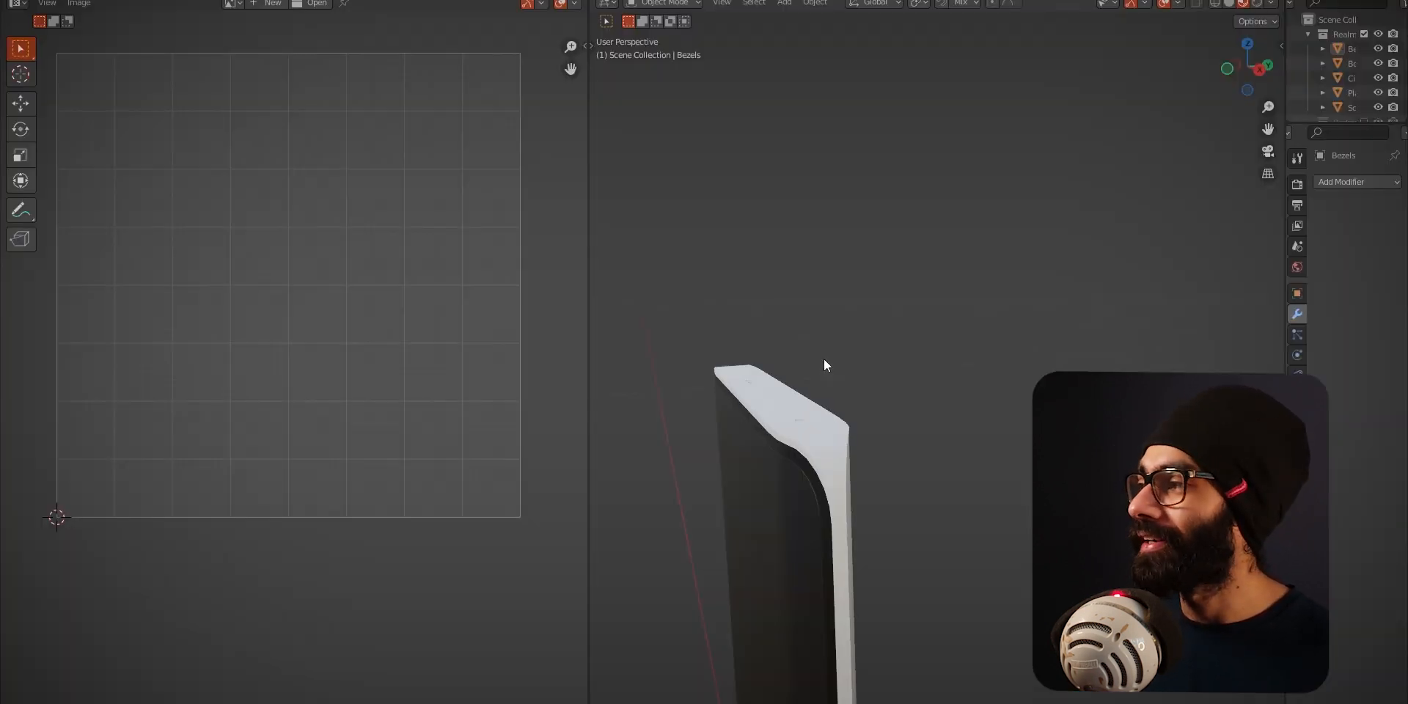
# - Enlarge the outliner to show all collections in Blender and examine the Realme 10 Pro+ phone's side profile
pyautogui.moveTo(856, 486); pyautogui.dragTo(823, 412, button='middle')
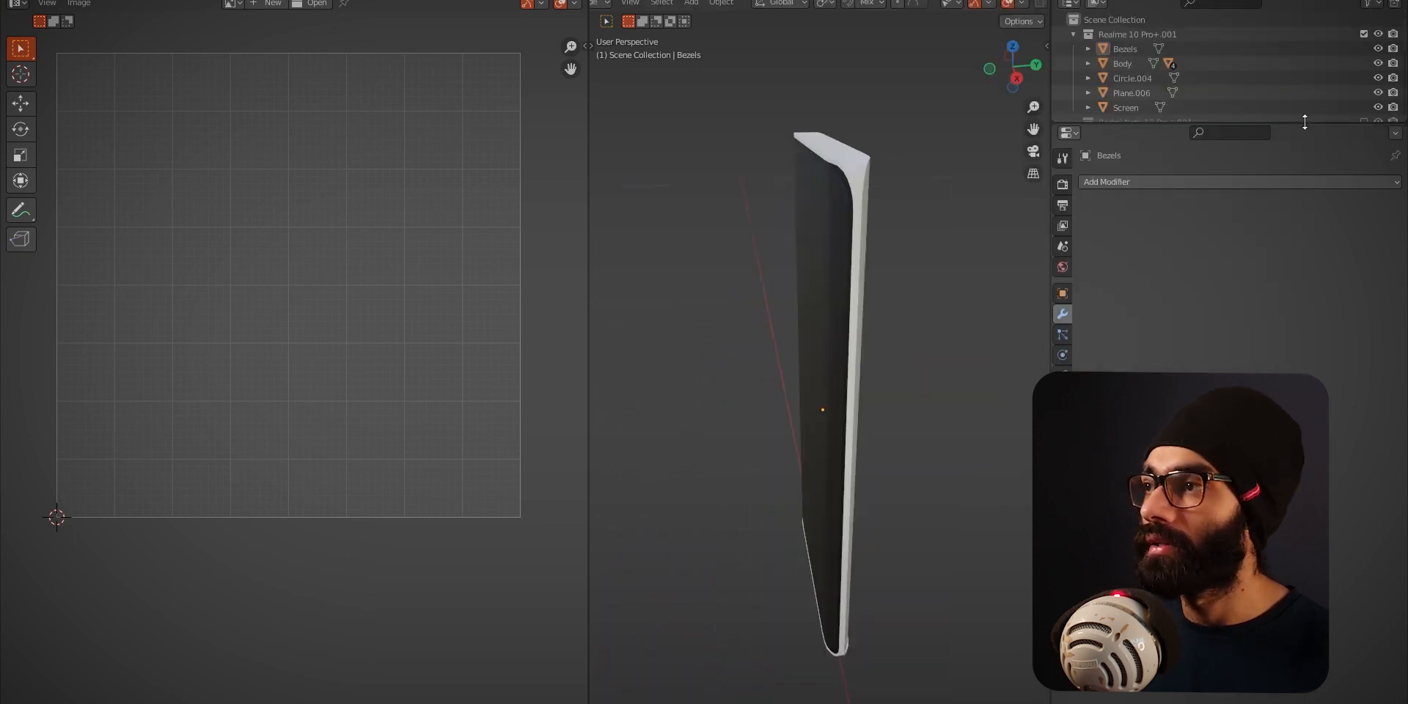
pyautogui.moveTo(1304, 122); pyautogui.dragTo(1298, 422)
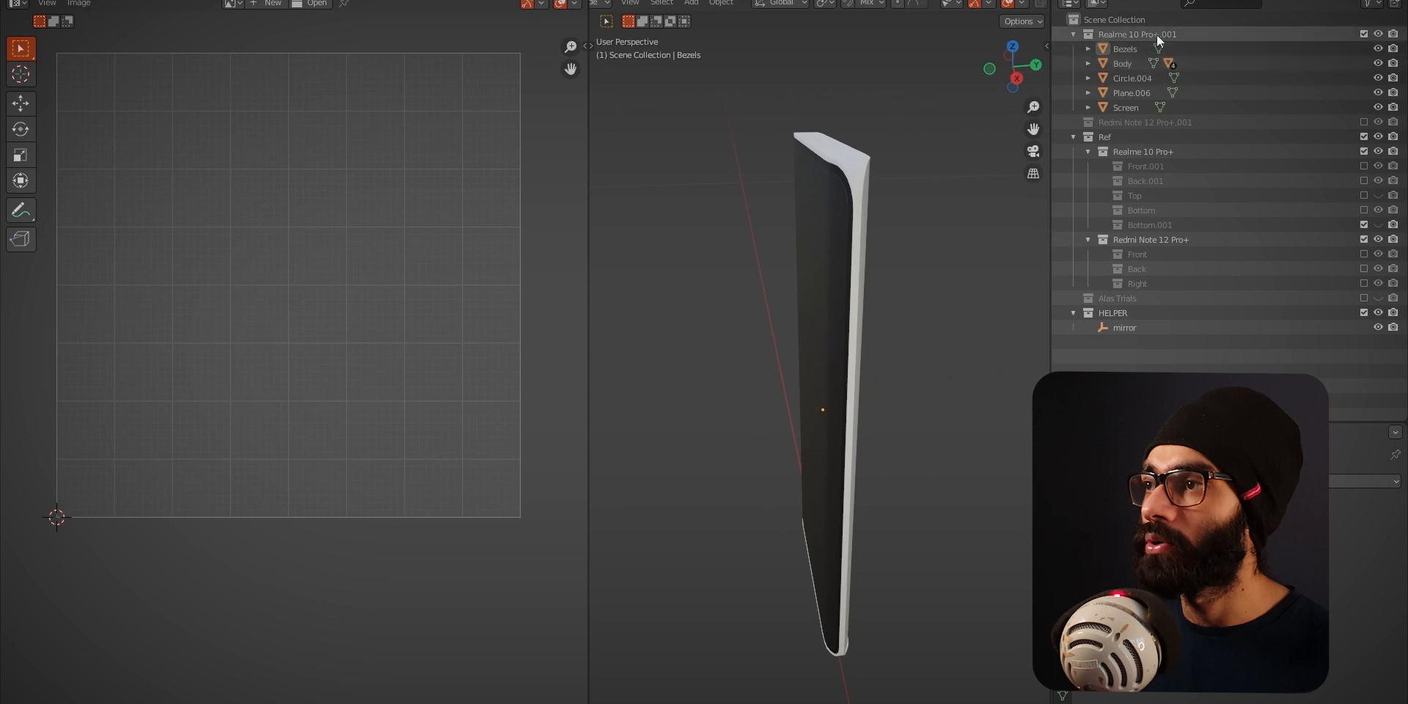
pyautogui.moveTo(811, 312); pyautogui.dragTo(966, 268, button='middle')
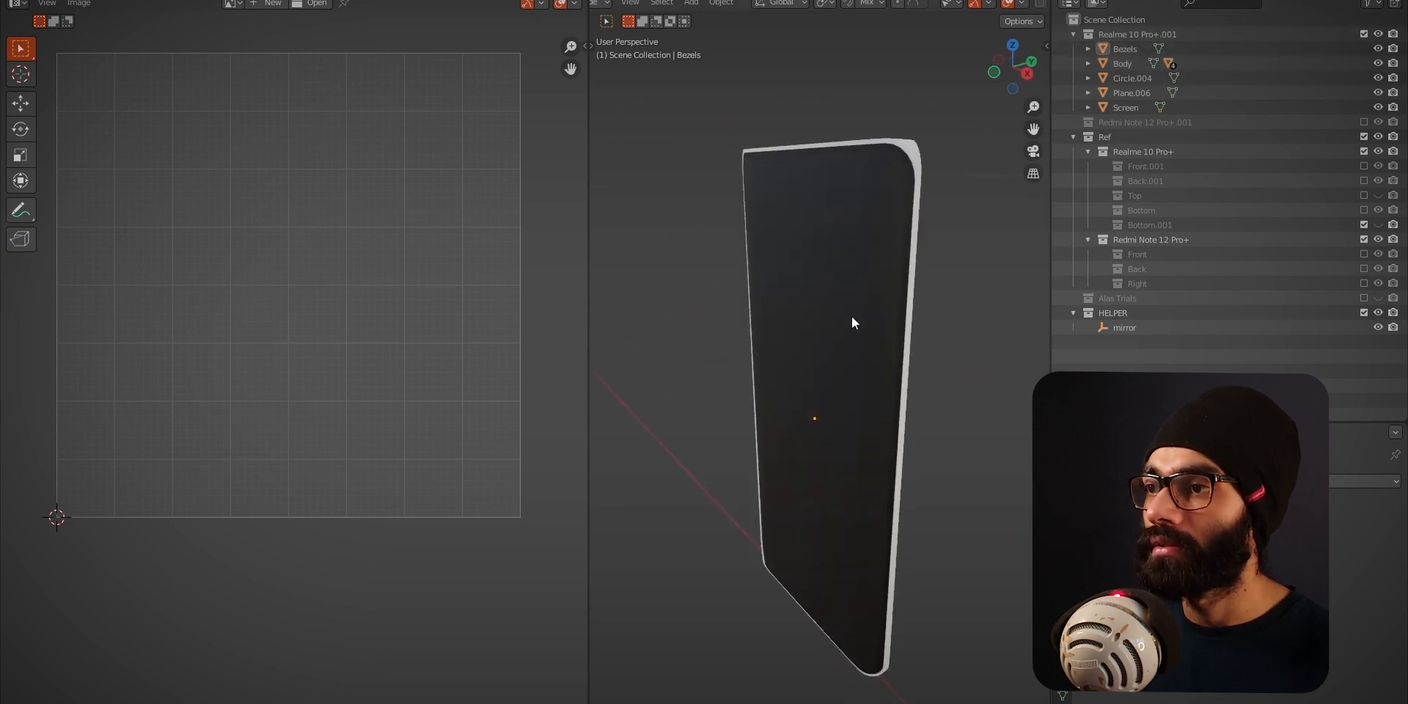
# - Display the phone in solid shading with MatCap lighting and open the matcap choices
pyautogui.press('z')
pyautogui.click(977, 328)
pyautogui.moveTo(978, 328)
pyautogui.mouseDown(button='middle')
pyautogui.moveTo(741, 307)
pyautogui.moveTo(1004, 101)
pyautogui.mouseUp(button='middle')
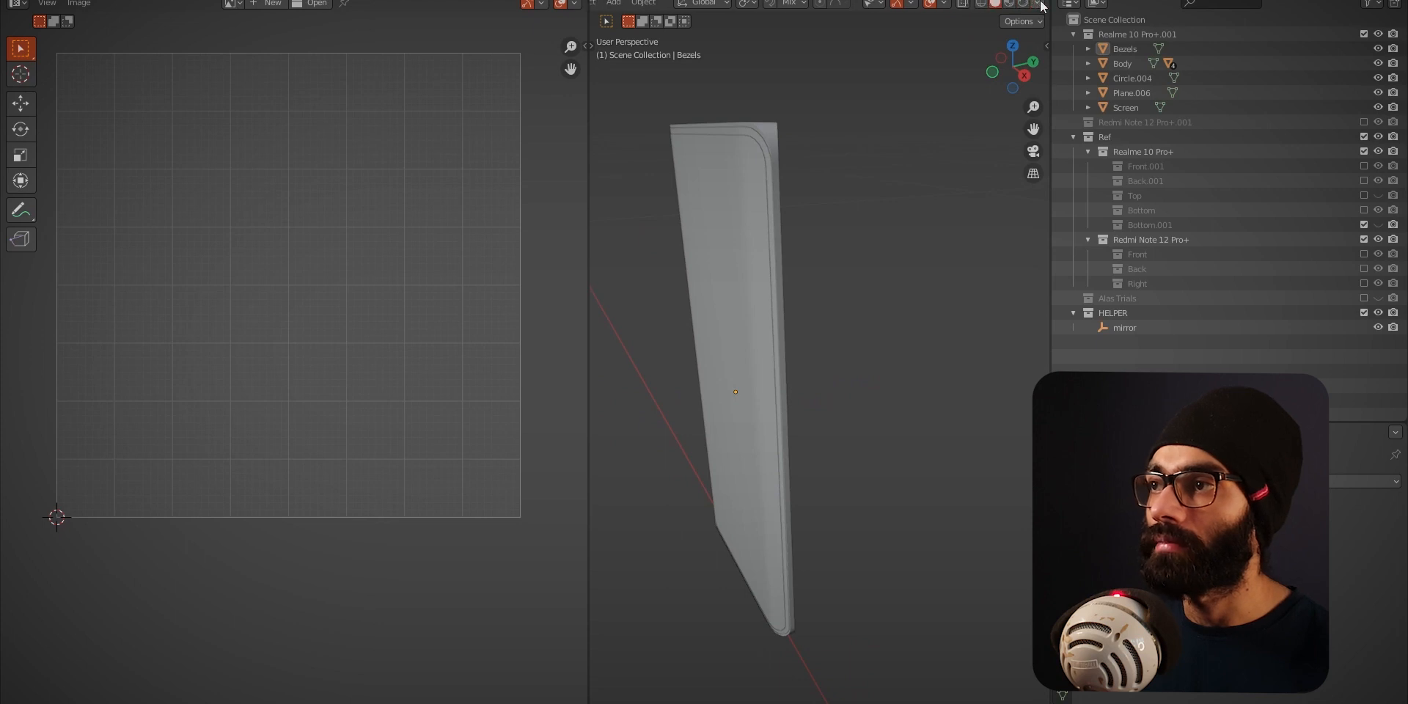
pyautogui.click(1038, 4)
pyautogui.click(1032, 72)
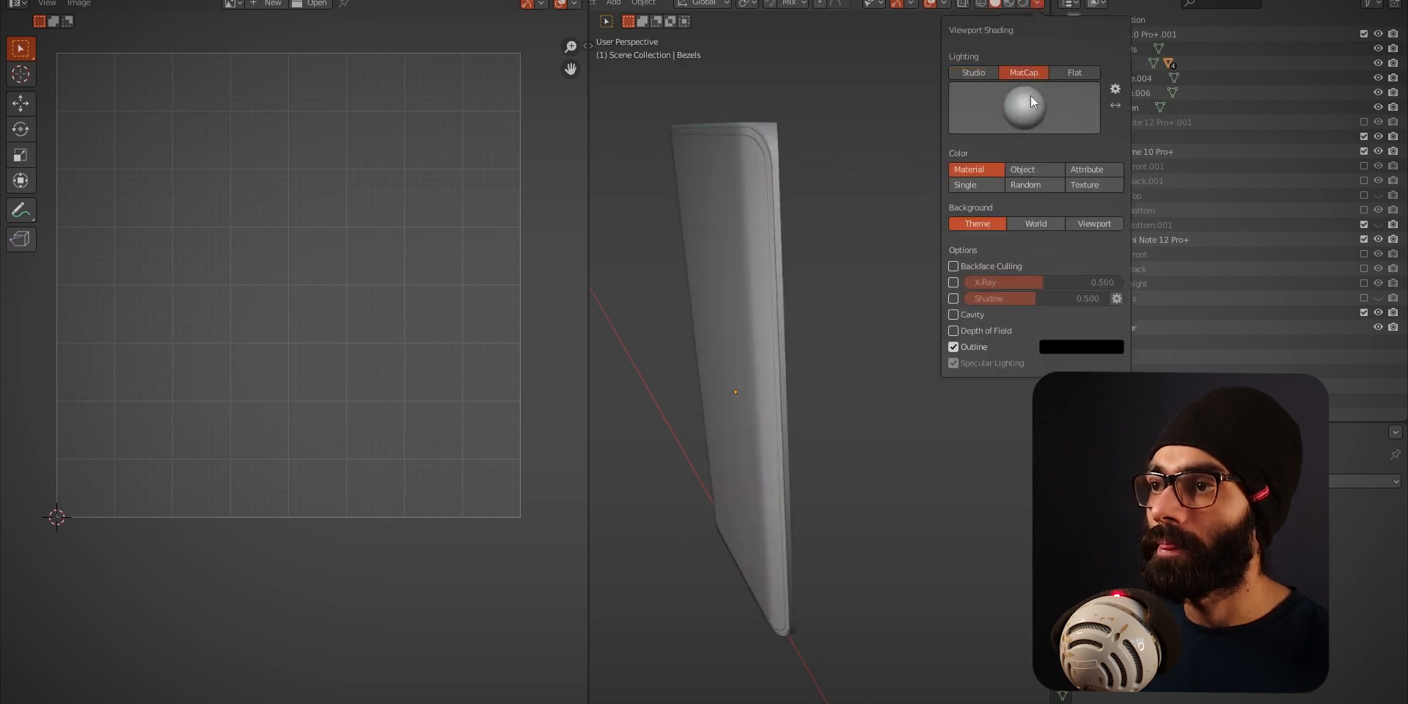
pyautogui.click(1031, 95)
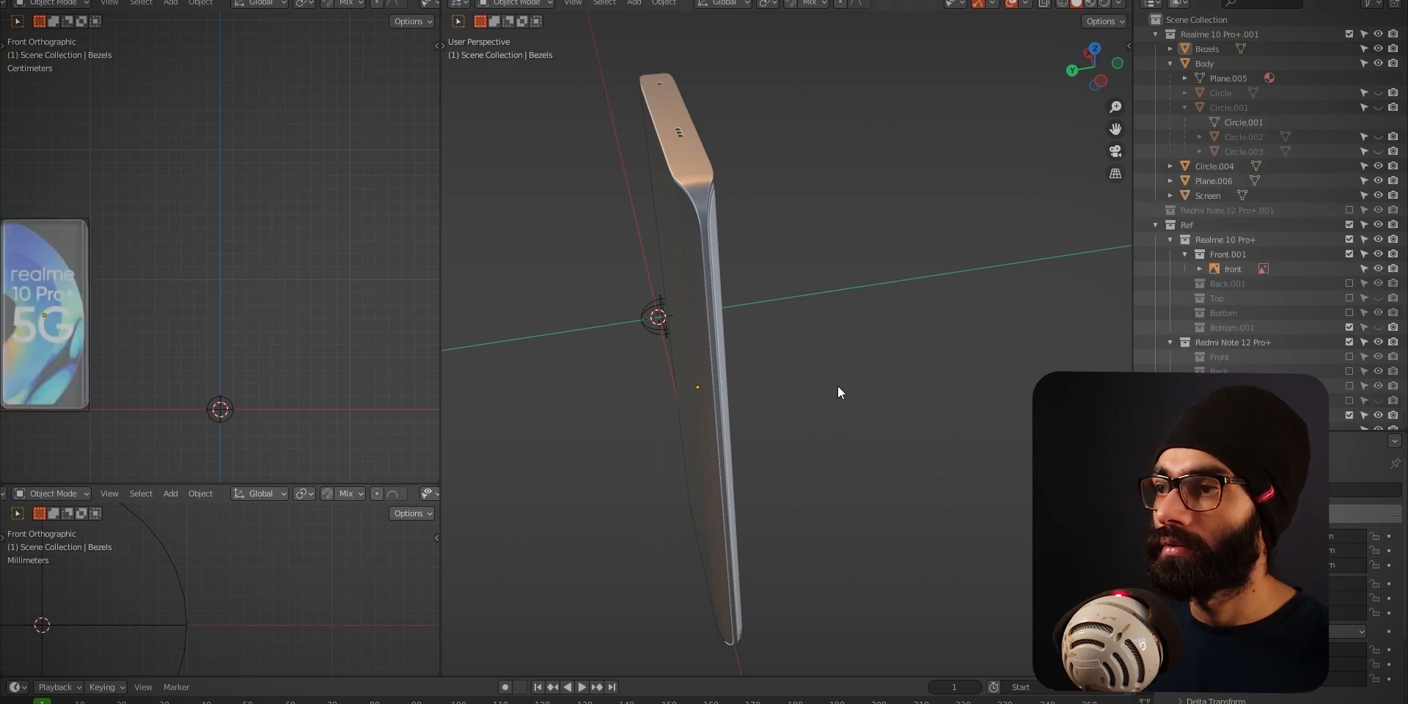
# - Examine the Realme phone's Body mesh and its edges in Edit Mode, and return to Object Mode
pyautogui.press('KP_1')
pyautogui.scroll(-3, 777, 286)
pyautogui.keyDown('shift'); pyautogui.moveTo(863, 294); pyautogui.dragTo(826, 163, button='middle'); pyautogui.keyUp('shift')
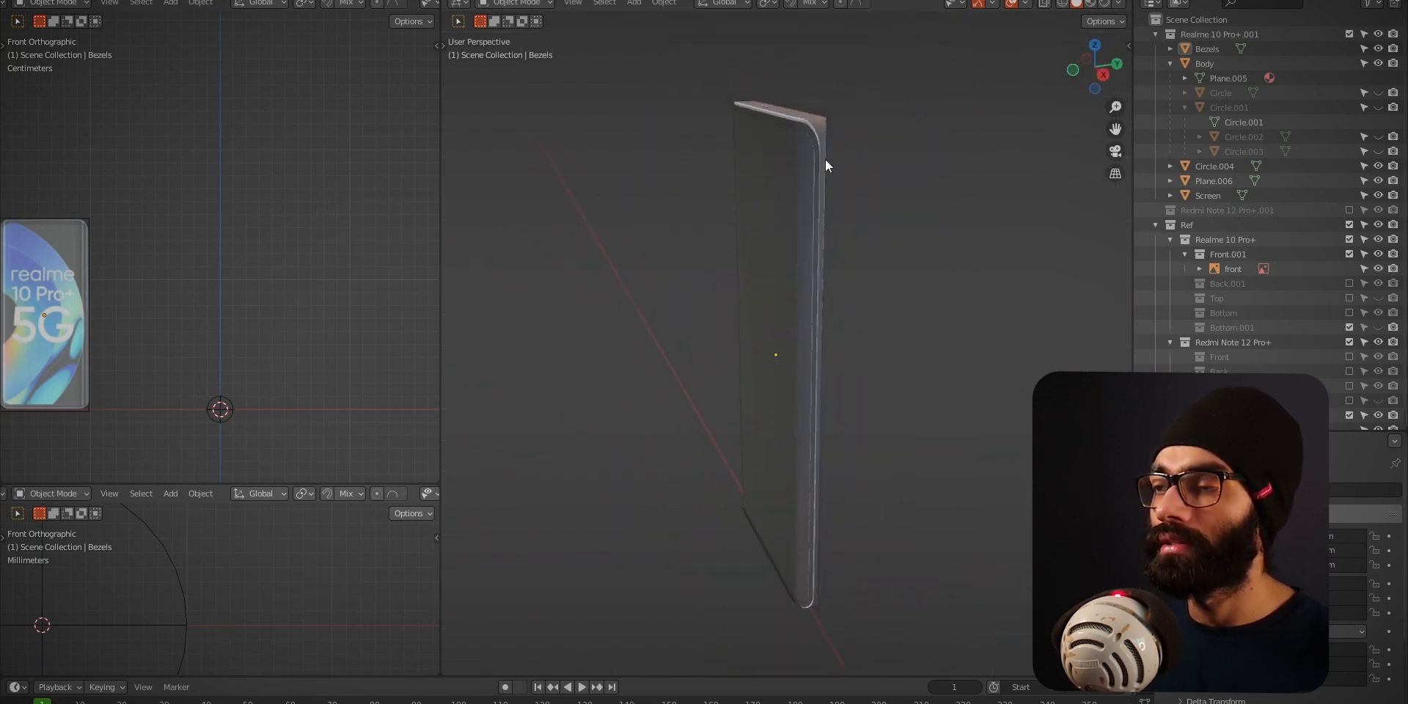
pyautogui.click(821, 218)
pyautogui.press('Tab')
pyautogui.press('Tab')
pyautogui.click(824, 137)
pyautogui.press('Tab')
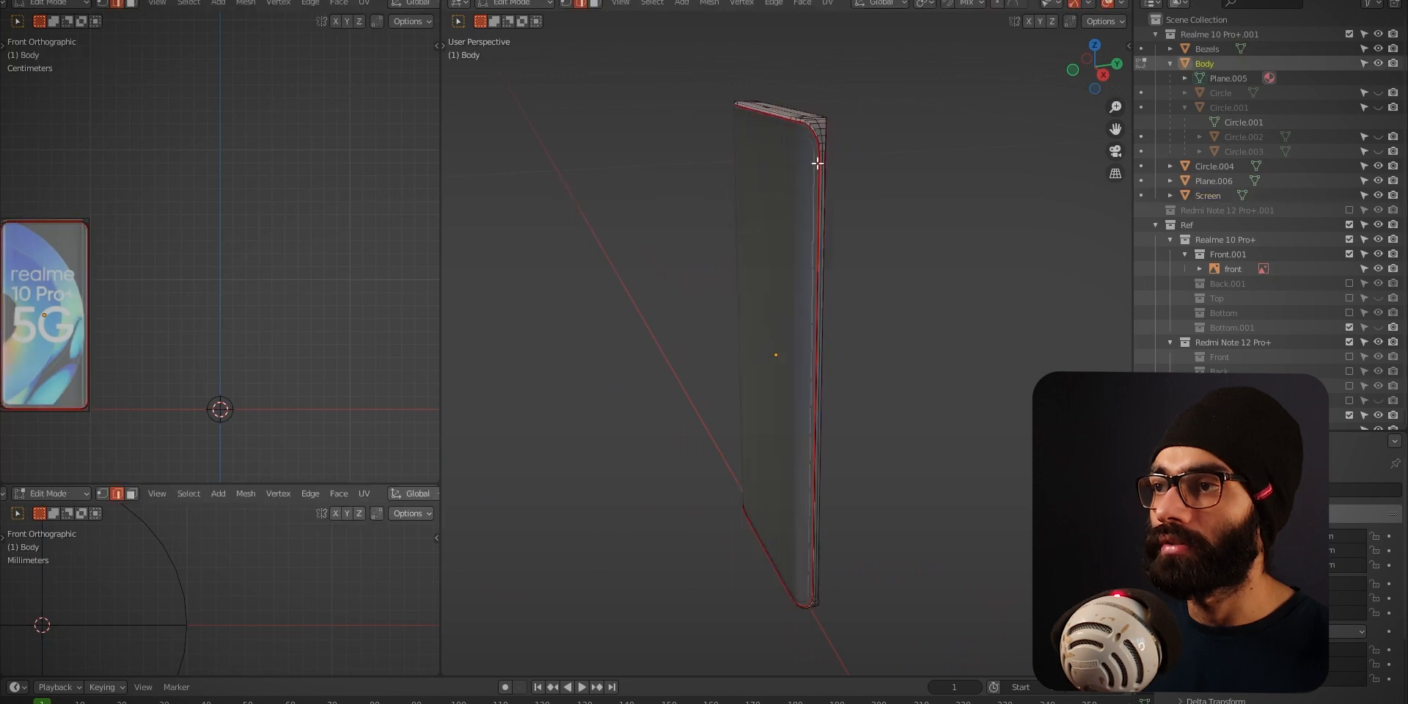
pyautogui.moveTo(824, 197); pyautogui.dragTo(697, 346, button='middle')
pyautogui.press('Tab')
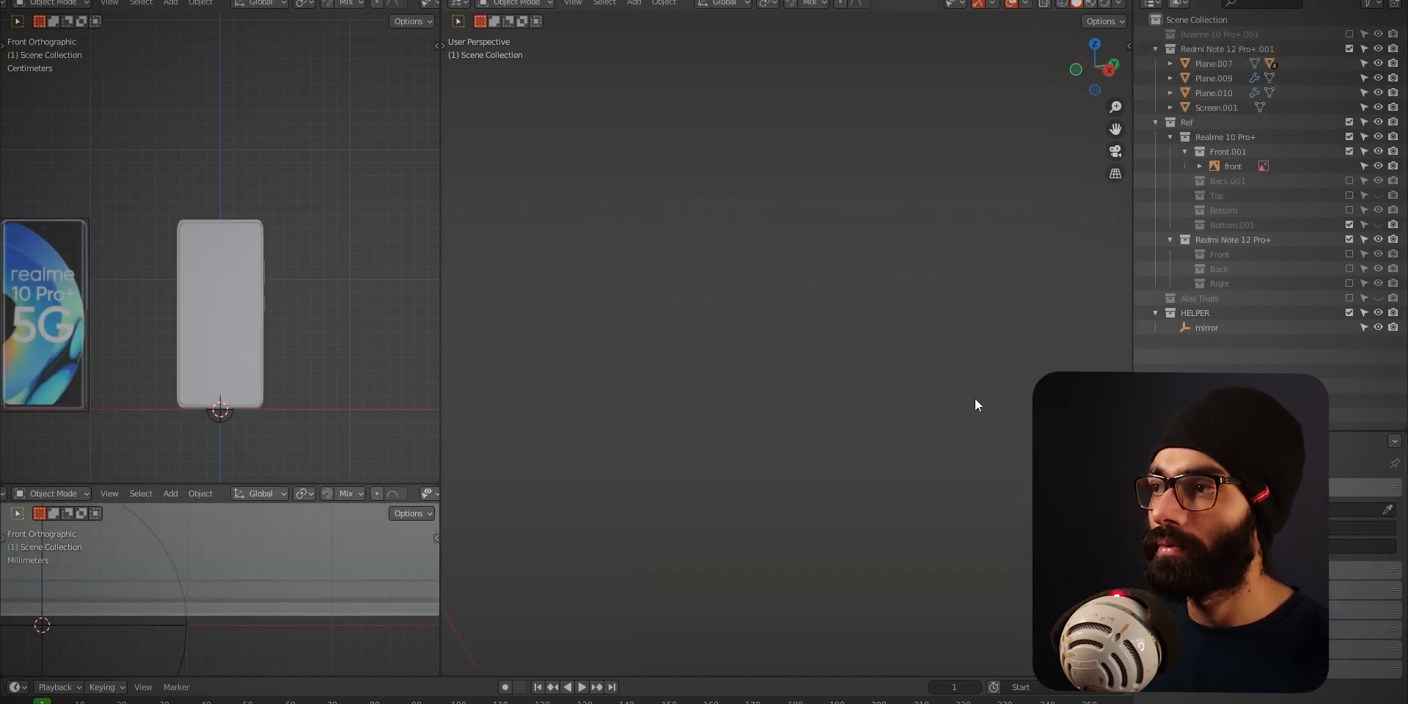
# - Frame Plane.007 of the Redmi Note 12 Pro+ model and examine its rounded frame from several angles
pyautogui.click(1229, 65)
pyautogui.press('KP_Decimal')
pyautogui.scroll(-3, 946, 357)
pyautogui.moveTo(946, 362); pyautogui.dragTo(805, 297, button='middle')
pyautogui.scroll(4, 804, 332)
pyautogui.scroll(-4, 805, 332)
pyautogui.moveTo(851, 363); pyautogui.dragTo(980, 445, button='middle')
pyautogui.click(958, 349)
pyautogui.moveTo(864, 402); pyautogui.dragTo(941, 506, button='middle')
# - Examine the Redmi Note 12 Pro+ side profile and camera bump in the right orthographic view
pyautogui.press('`')
pyautogui.click(979, 417)
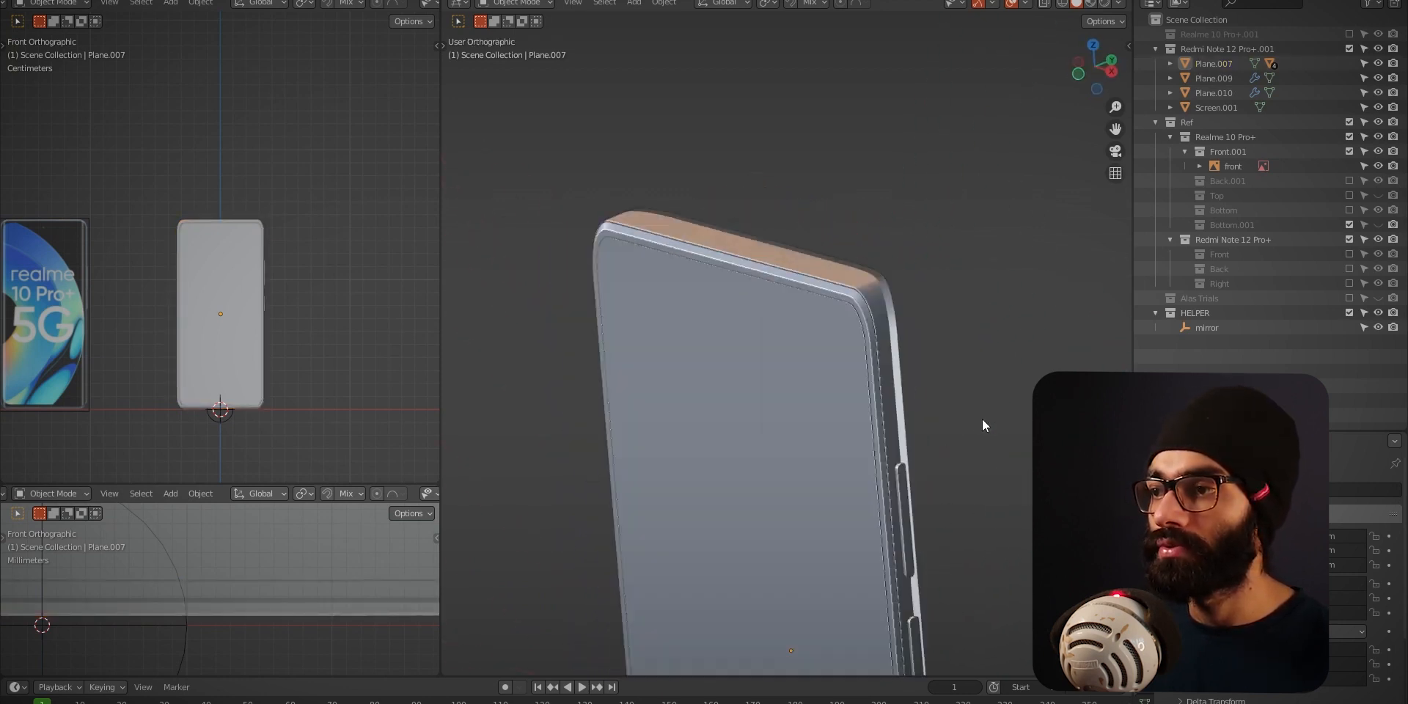
pyautogui.scroll(2, 821, 358)
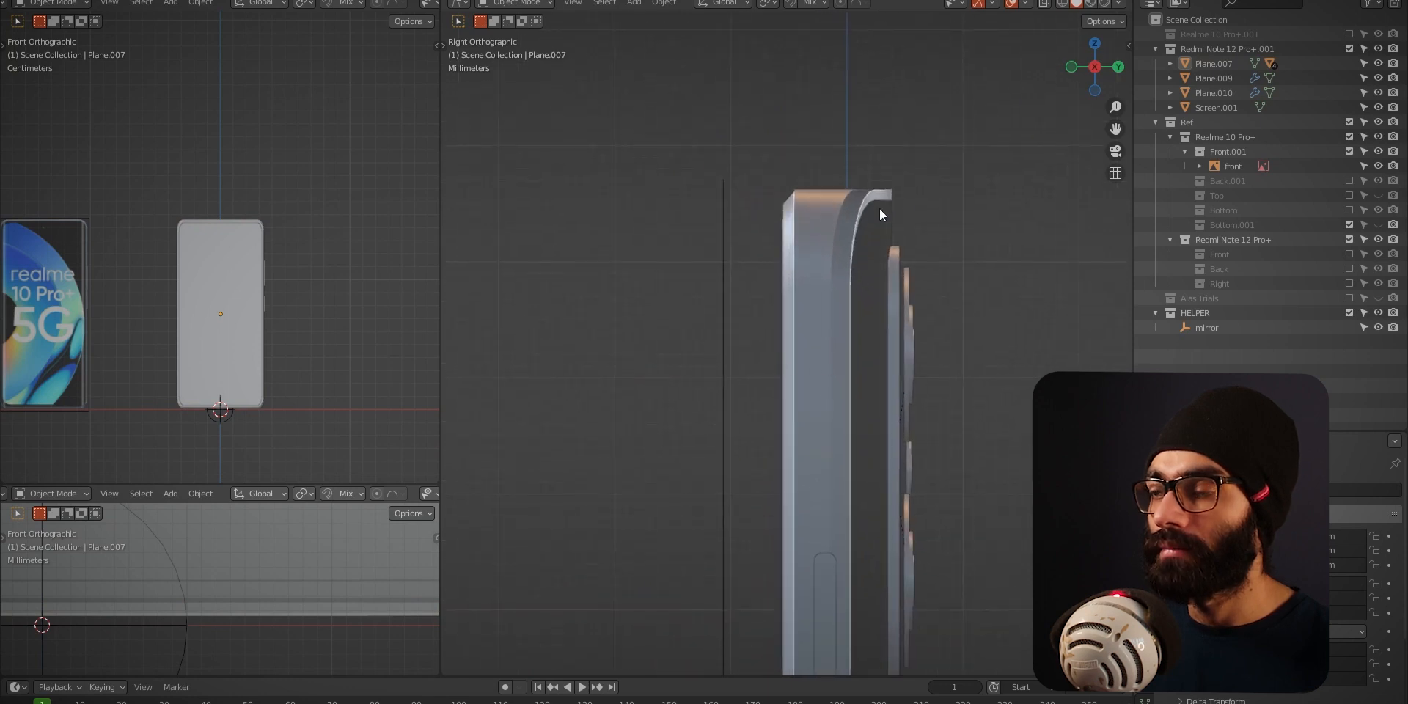
pyautogui.moveTo(834, 274); pyautogui.dragTo(776, 318, button='middle')
pyautogui.press('`')
pyautogui.click(1036, 337)
pyautogui.keyDown('shift'); pyautogui.moveTo(1005, 318); pyautogui.dragTo(766, 236, button='middle'); pyautogui.keyUp('shift')
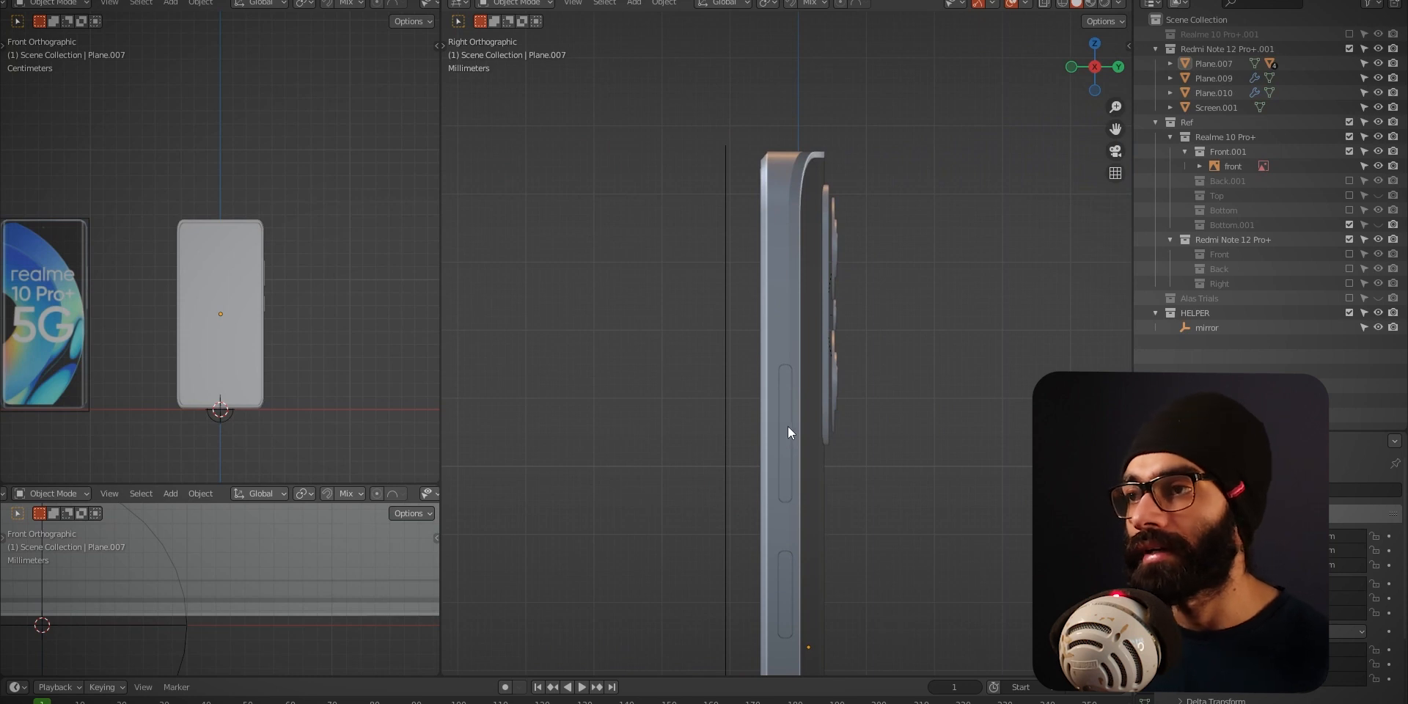
# - Enable the Realme 10 Pro+.001 collection and compare both phones' profiles in the left orthographic view
pyautogui.click(1349, 34)
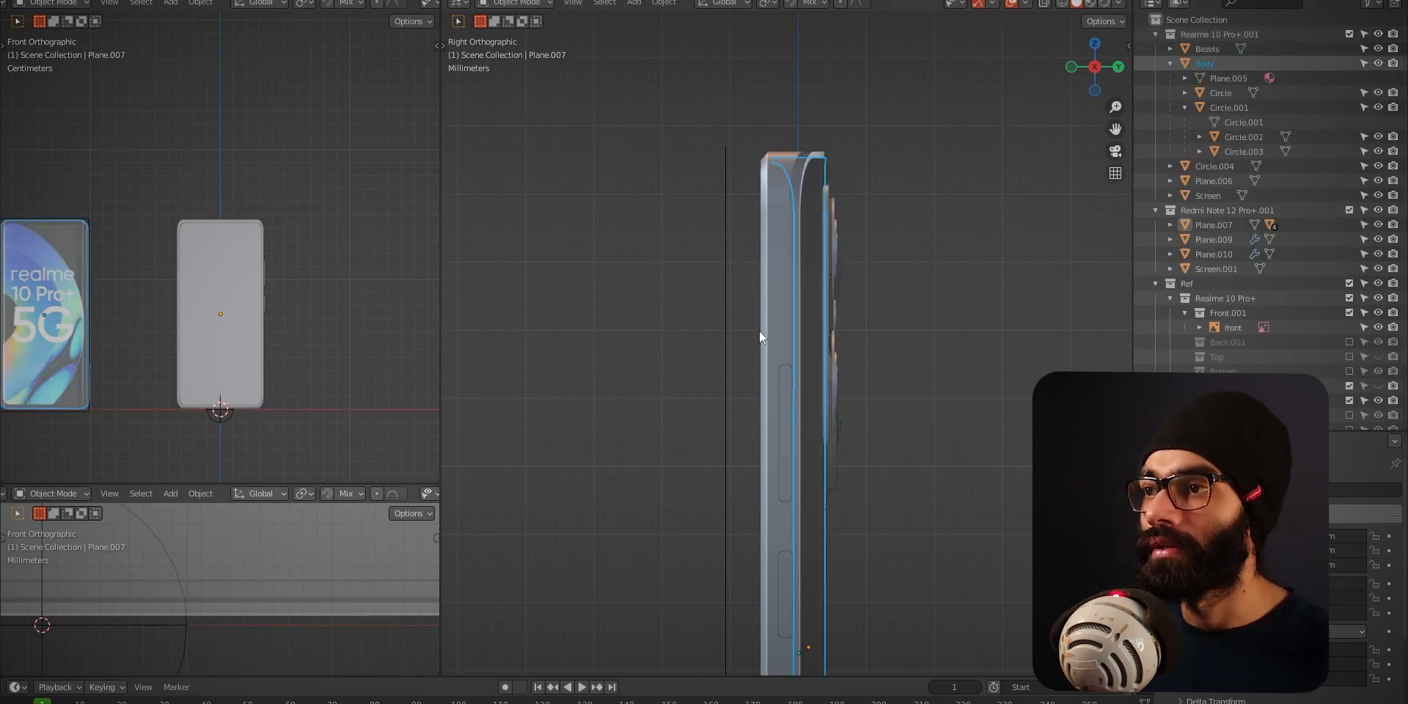
pyautogui.moveTo(759, 332); pyautogui.dragTo(1002, 396, button='middle')
pyautogui.moveTo(838, 380); pyautogui.dragTo(760, 416, button='middle')
pyautogui.press('`')
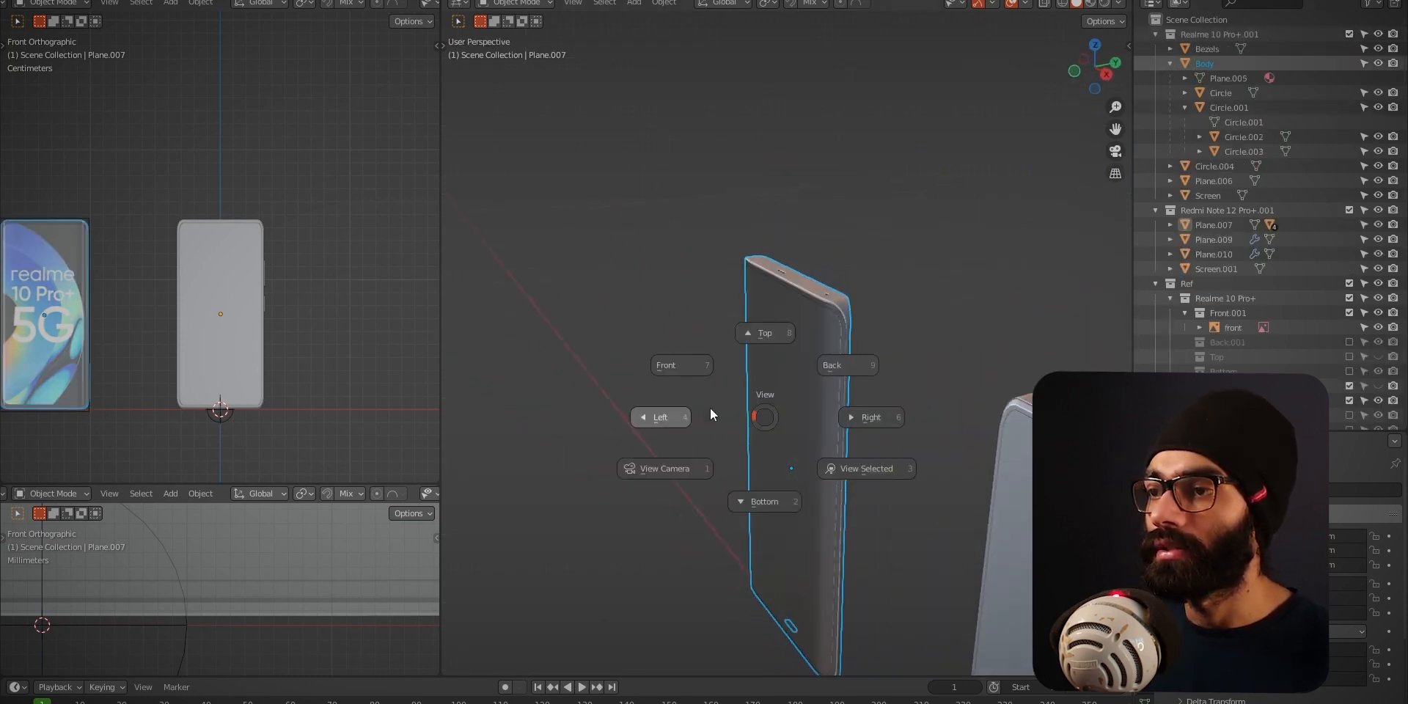
pyautogui.click(689, 411)
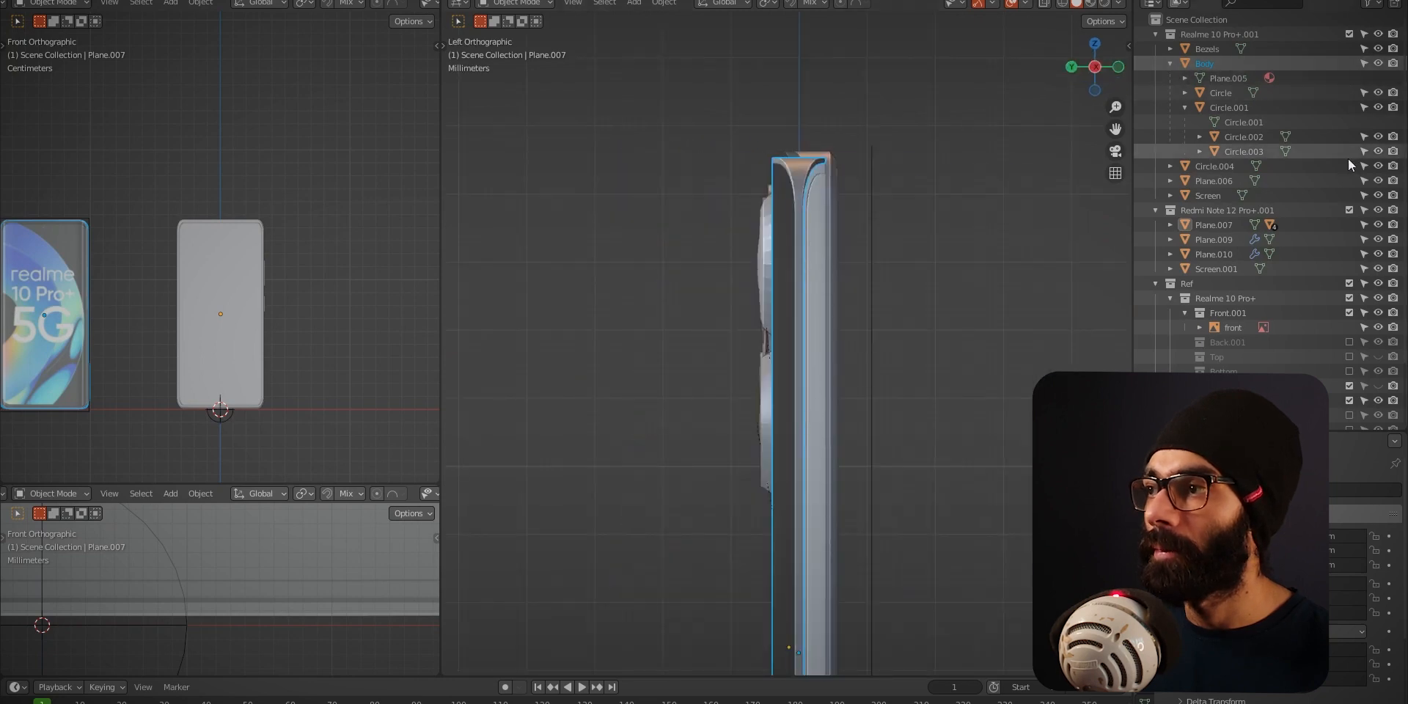
# - Exclude the Redmi Note 12 Pro+.001 collection, deselect everything and examine the Realme phone's upper edge
pyautogui.click(1349, 210)
pyautogui.hotkey('alt', 'a')
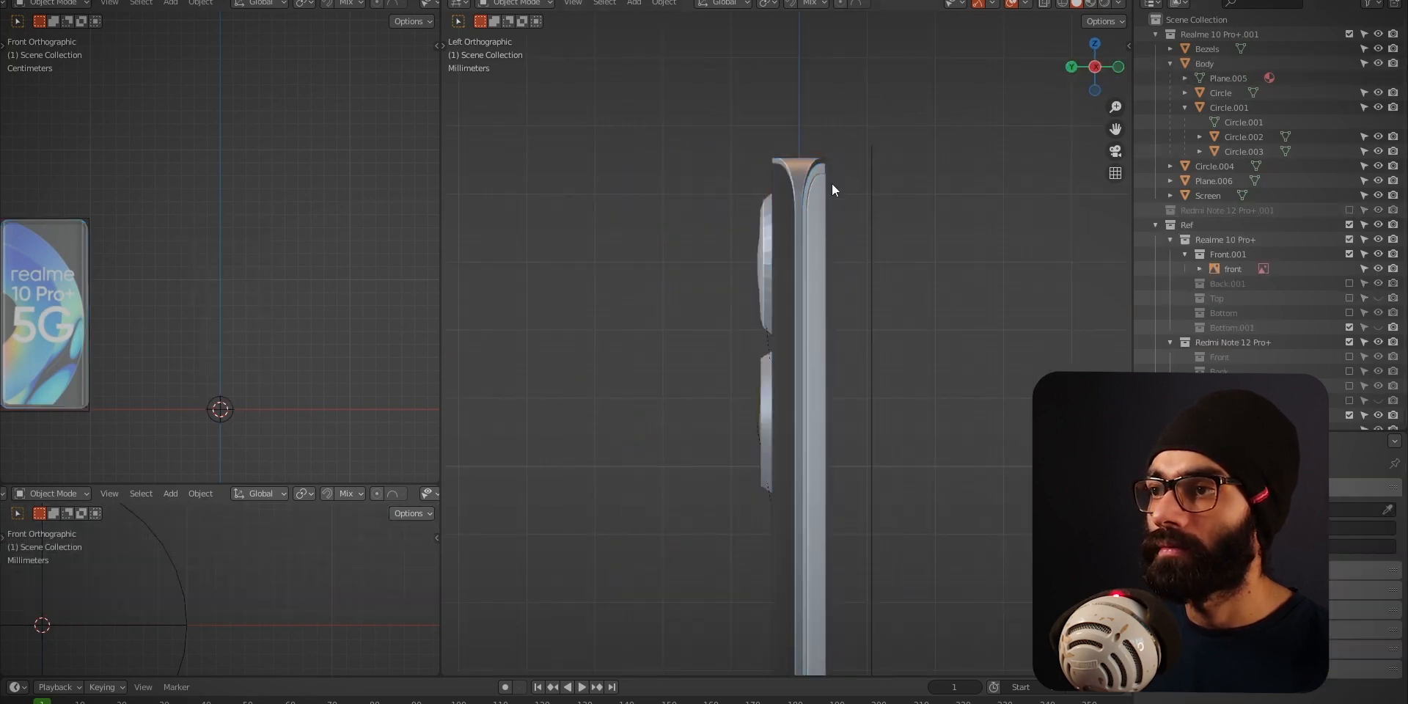
pyautogui.scroll(4, 831, 184)
pyautogui.keyDown('shift'); pyautogui.moveTo(832, 169); pyautogui.dragTo(794, 350, button='middle'); pyautogui.keyUp('shift')
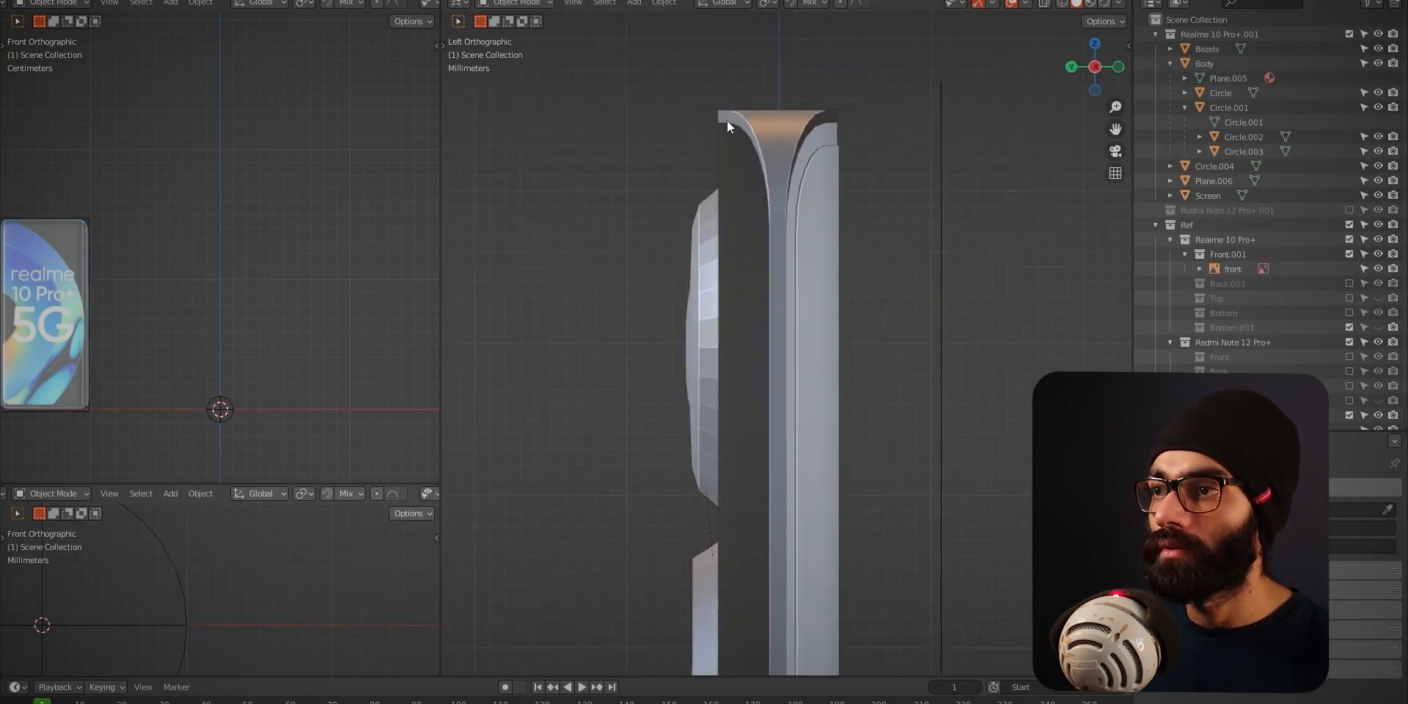
# - Try moving the Realme phone's Body along the Y axis to separate it from the front parts
pyautogui.click(826, 217)
pyautogui.click(742, 162)
pyautogui.keyDown('shift'); pyautogui.moveTo(566, 201); pyautogui.dragTo(566, 201); pyautogui.keyUp('shift')
pyautogui.press('g')
pyautogui.press('y')
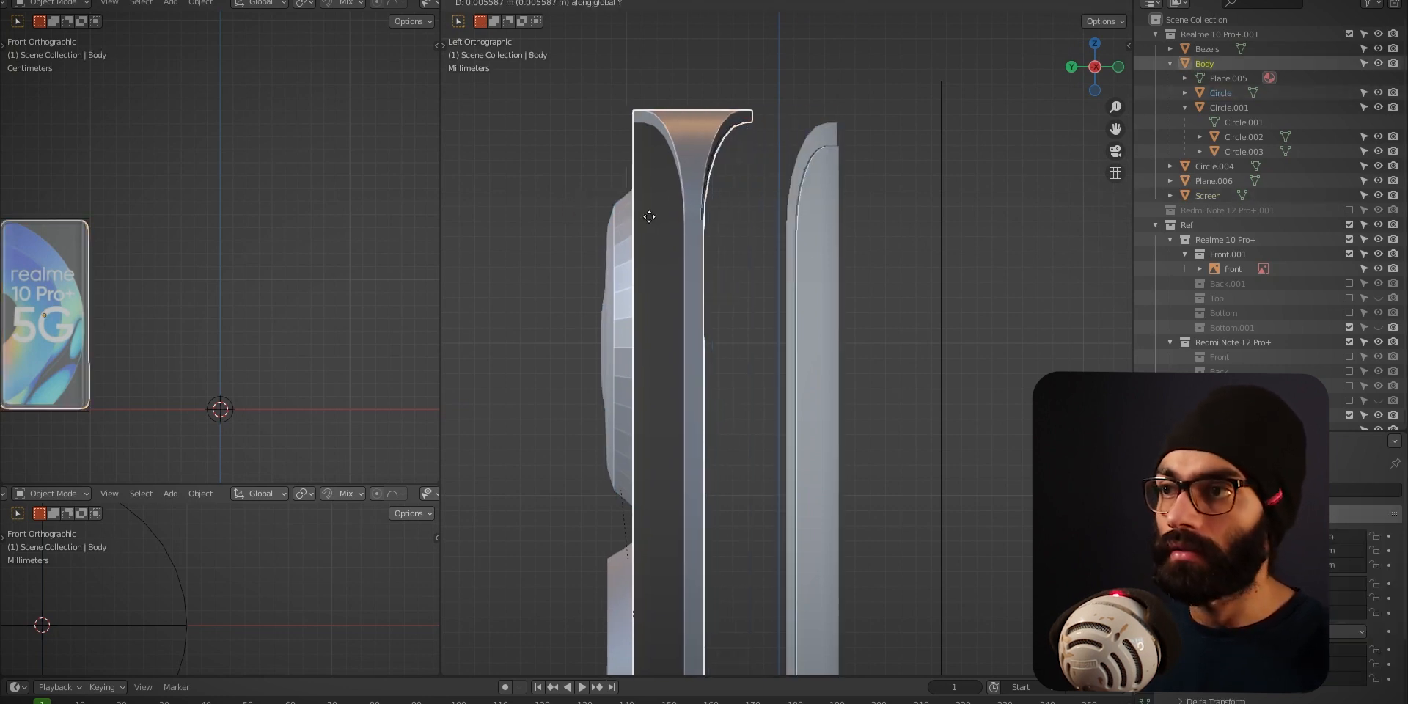
pyautogui.click(724, 215)
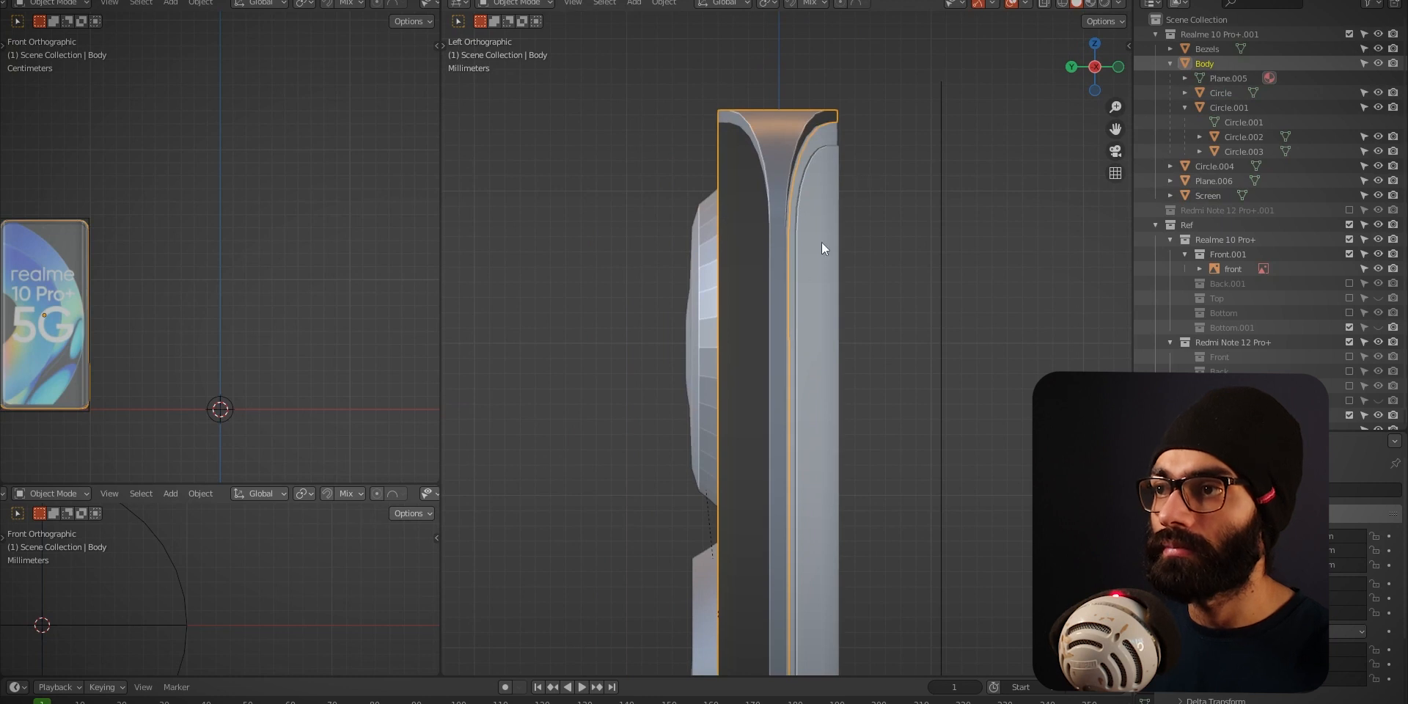
# - Try moving the Bezels along the Y axis, and the Screen, away from the phone body
pyautogui.click(835, 146)
pyautogui.click(834, 138)
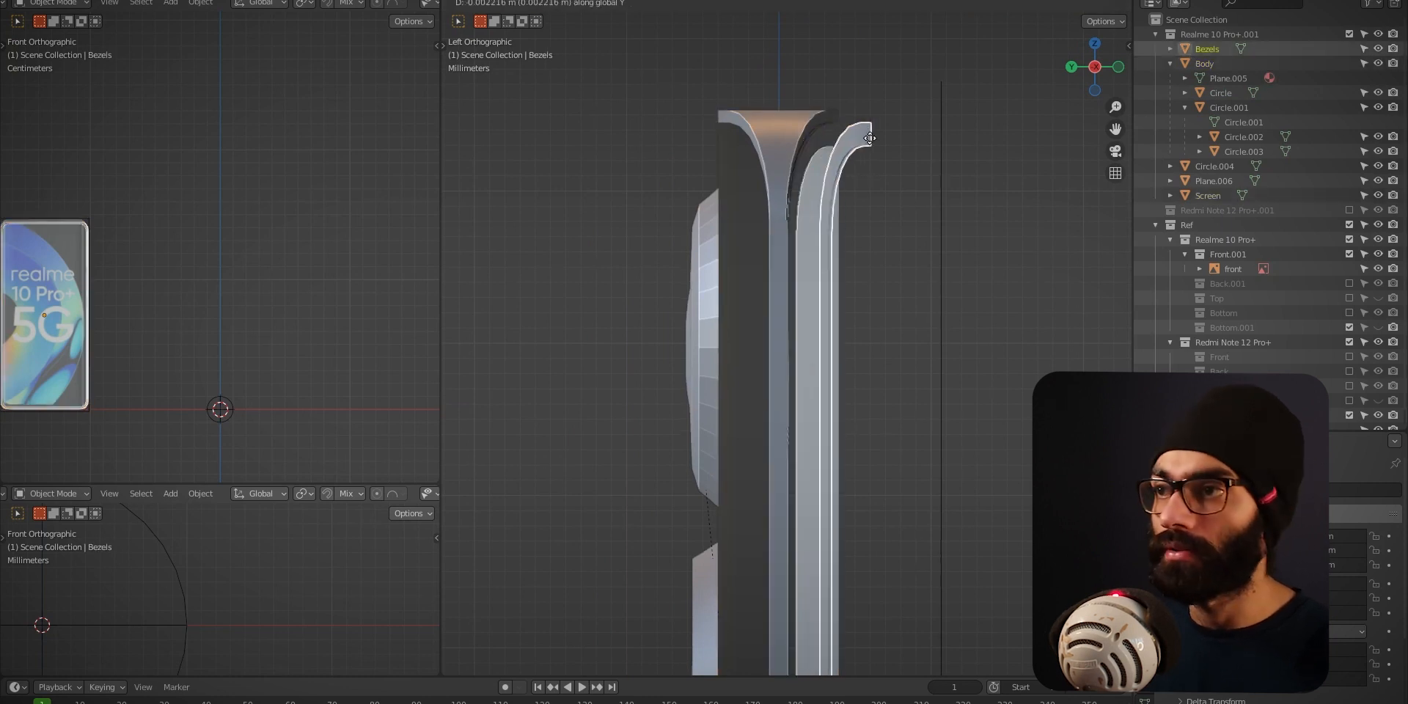
pyautogui.click(837, 195)
pyautogui.press('g')
pyautogui.rightClick(873, 195)
# - Examine the Realme phone's back and cameras, select the Body, and frame it to inspect the front
pyautogui.moveTo(823, 145); pyautogui.dragTo(783, 428, button='middle')
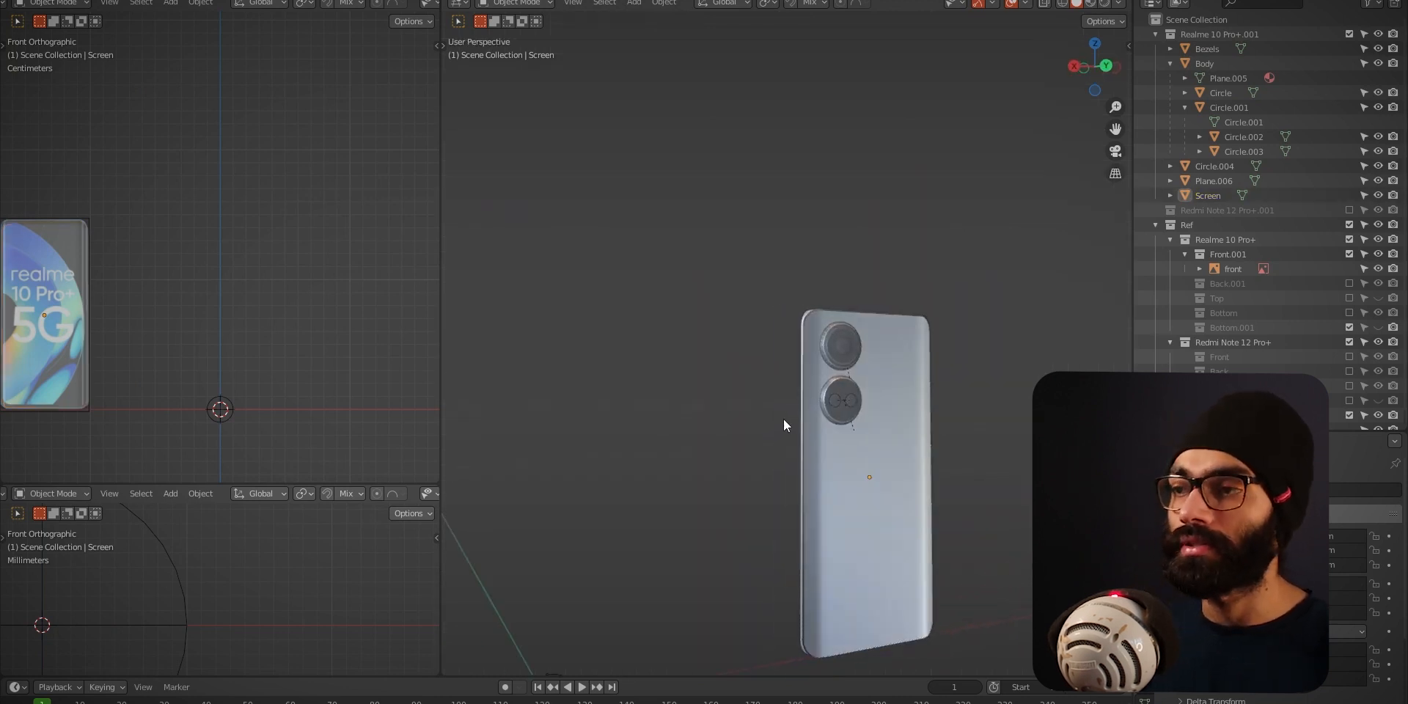
pyautogui.moveTo(783, 424); pyautogui.dragTo(907, 399, button='middle')
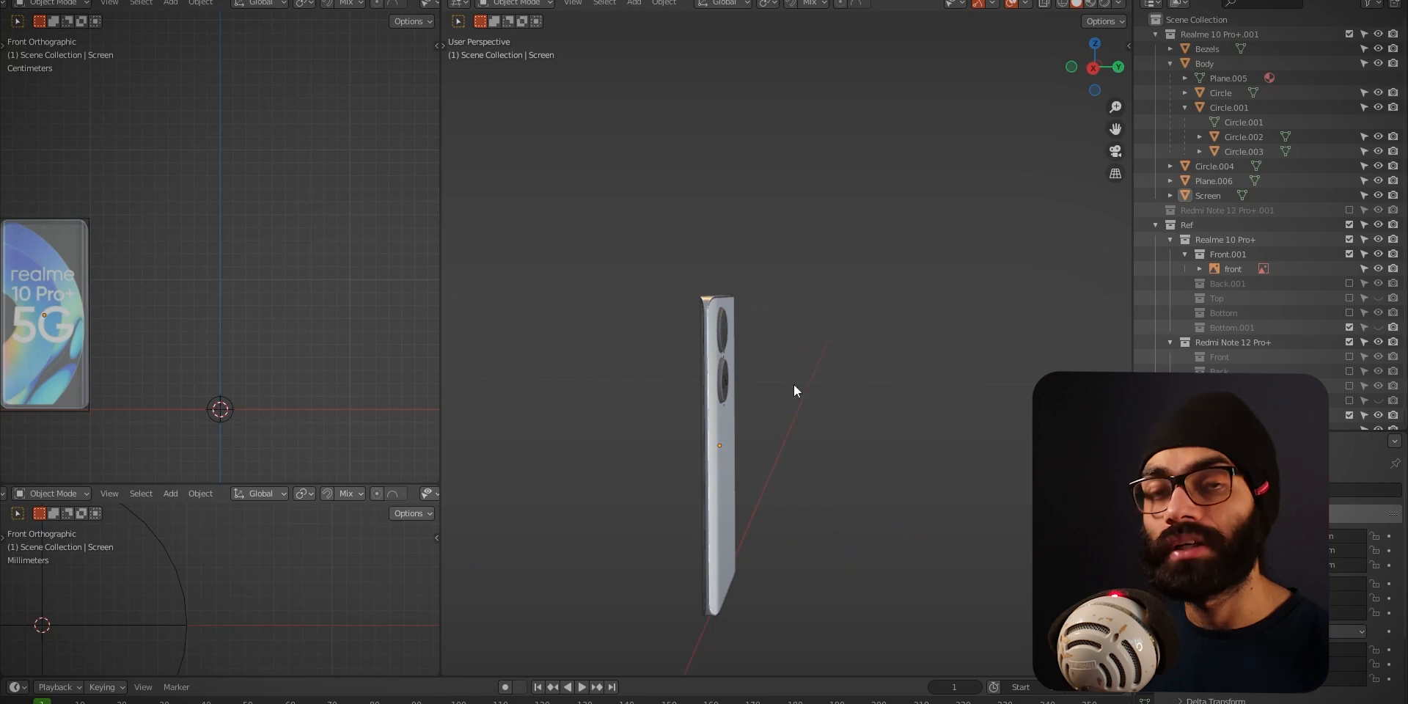
pyautogui.click(722, 384)
pyautogui.press('`')
pyautogui.click(786, 452)
pyautogui.moveTo(796, 448); pyautogui.dragTo(1006, 386, button='middle')
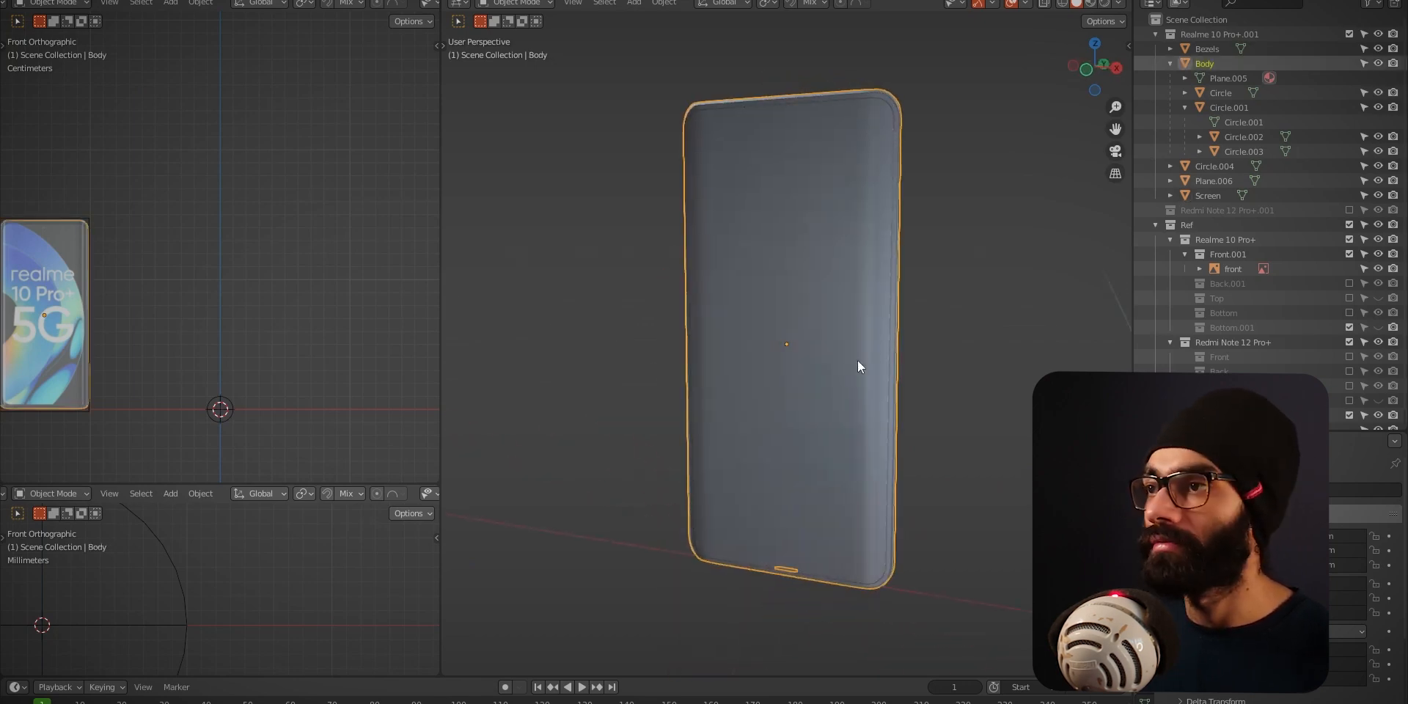
# - Switch to File Explorer and open the Blender project in the Samsung Galaxy S23 Ultra Blend folder
pyautogui.press('super+e')
pyautogui.doubleClick(814, 267)
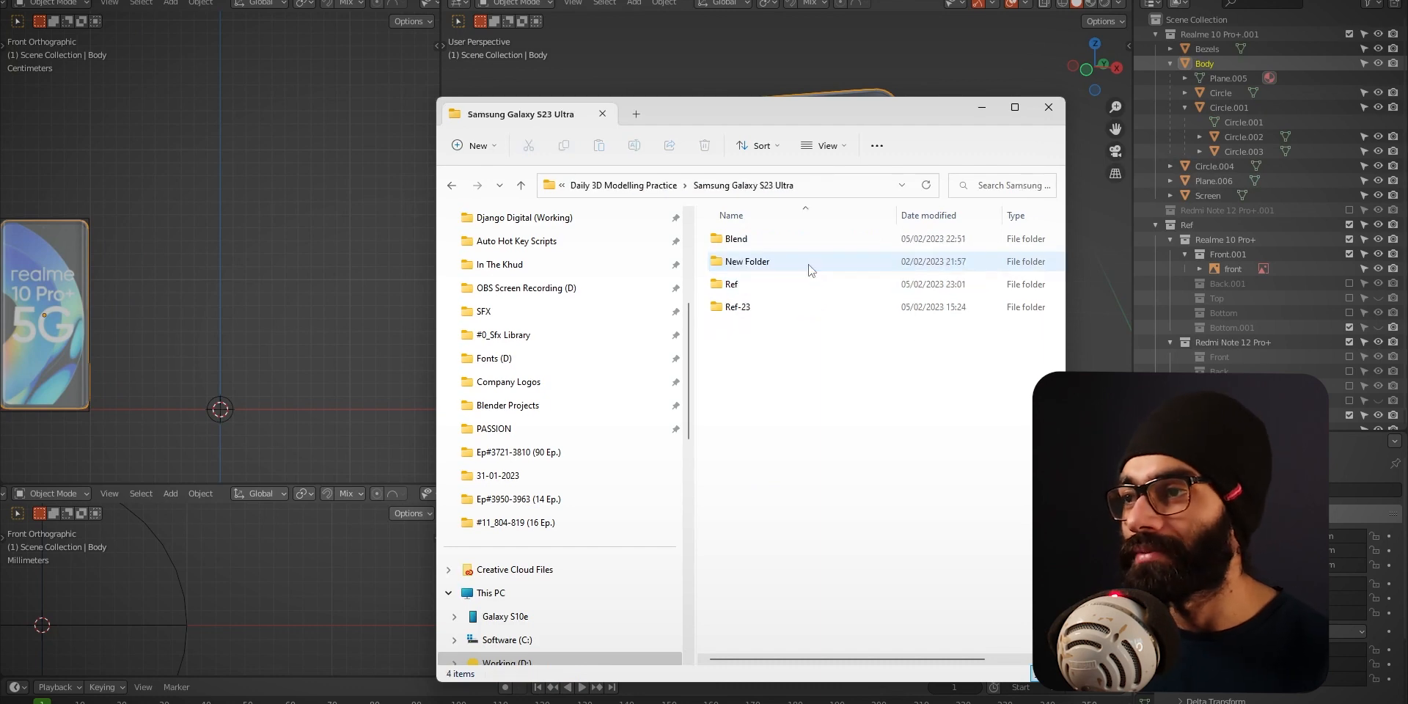
pyautogui.doubleClick(793, 242)
pyautogui.click(790, 242)
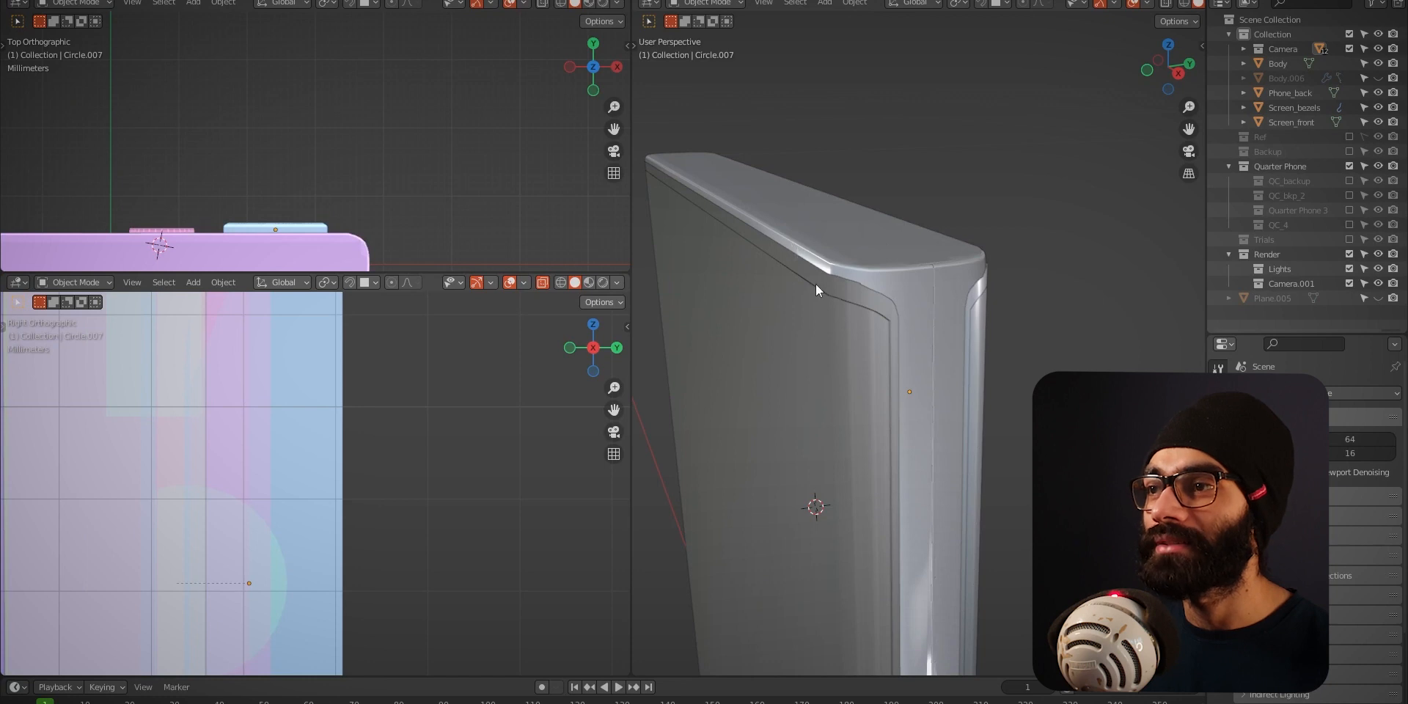
# - Examine the Samsung phone model's side profile and switch its viewport to rendered shading
pyautogui.scroll(-4, 898, 477)
pyautogui.keyDown('shift'); pyautogui.moveTo(920, 410); pyautogui.dragTo(947, 228, button='middle'); pyautogui.keyUp('shift')
pyautogui.moveTo(944, 306)
pyautogui.mouseDown(button='middle')
pyautogui.moveTo(792, 333)
pyautogui.moveTo(647, 390)
pyautogui.moveTo(996, 357)
pyautogui.moveTo(1008, 233)
pyautogui.mouseUp(button='middle')
pyautogui.press('z')
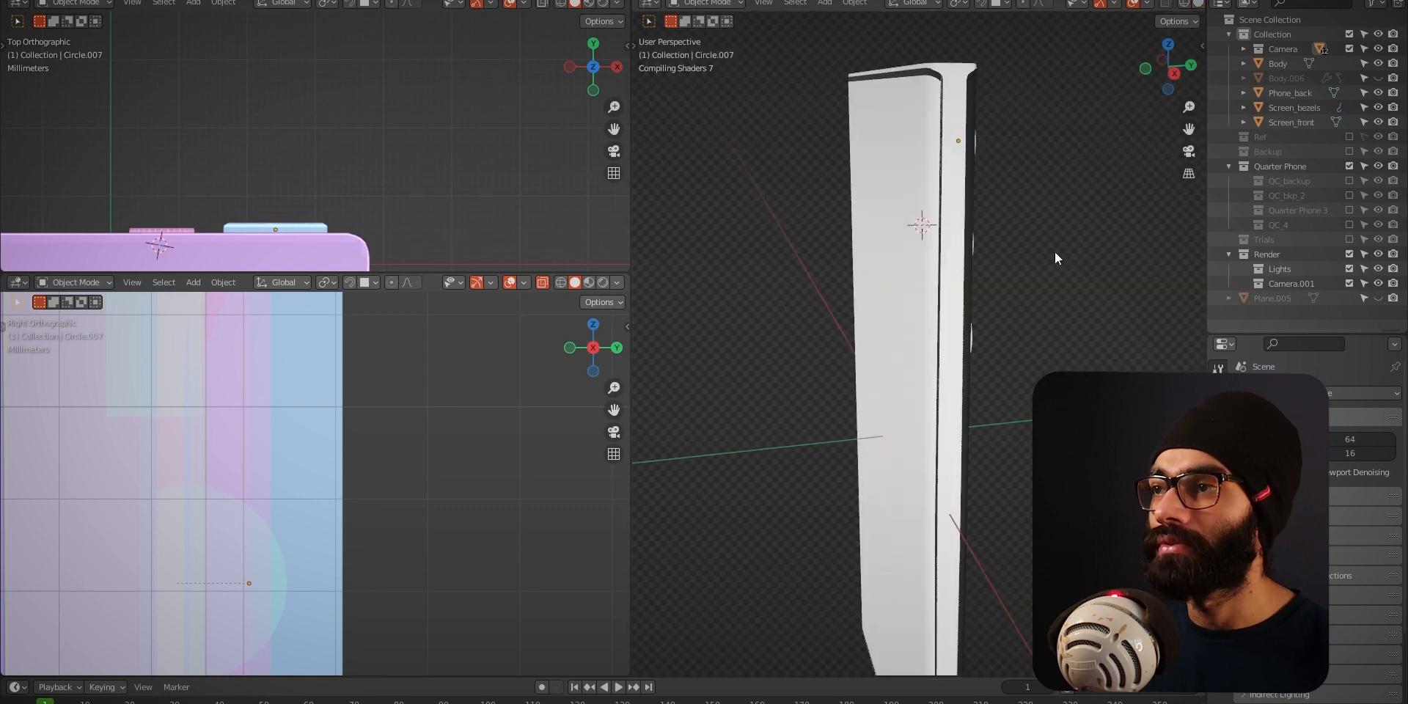
# - Switch the phone model's viewport to solid shading and view it in right orthographic projection
pyautogui.moveTo(1004, 296)
pyautogui.keyDown('shift'); pyautogui.mouseDown(button='middle')
pyautogui.moveTo(917, 363)
pyautogui.moveTo(1049, 353)
pyautogui.moveTo(968, 311)
pyautogui.moveTo(1054, 358)
pyautogui.moveTo(1155, 301)
pyautogui.moveTo(1080, 345)
pyautogui.moveTo(804, 387)
pyautogui.moveTo(992, 308)
pyautogui.mouseUp(button='middle'); pyautogui.keyUp('shift')
pyautogui.press('z')
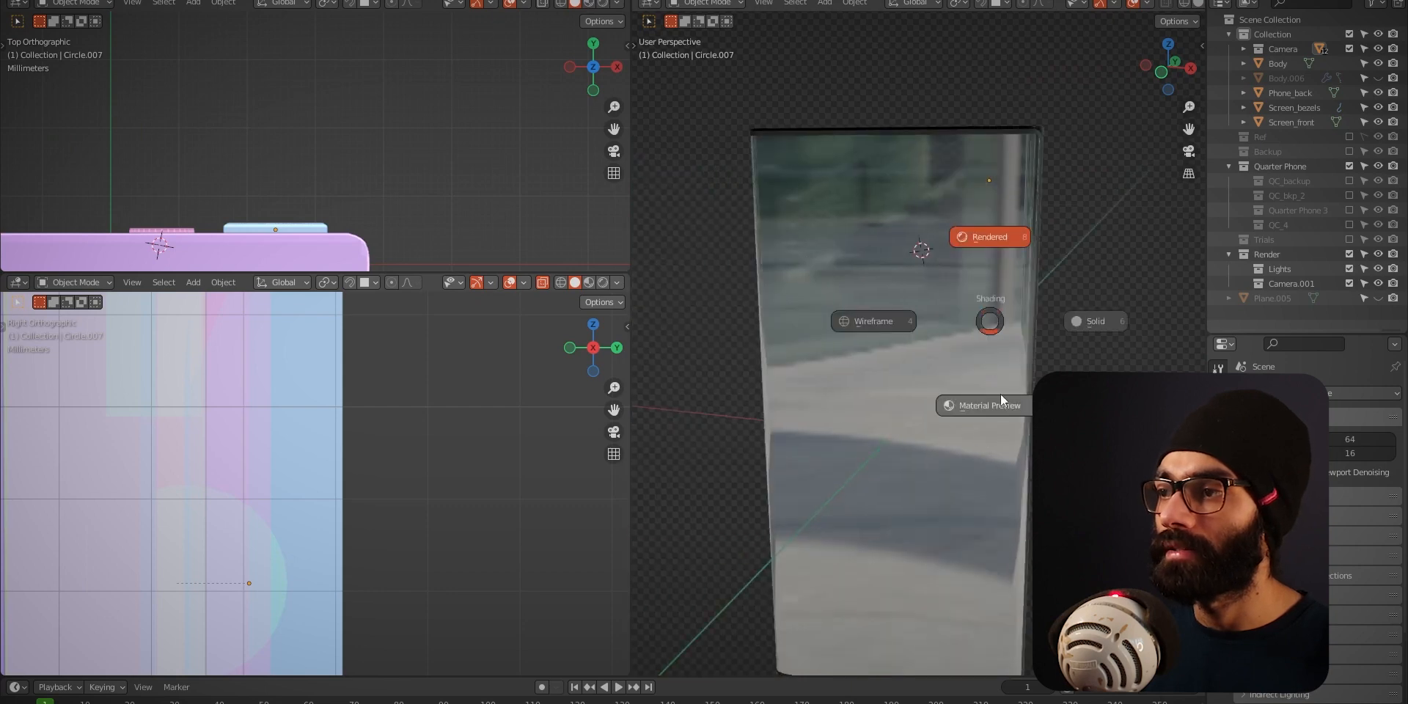
pyautogui.click(1095, 323)
pyautogui.moveTo(1111, 362); pyautogui.dragTo(923, 377, button='middle')
pyautogui.press('`')
pyautogui.click(1012, 377)
pyautogui.scroll(1, 918, 343)
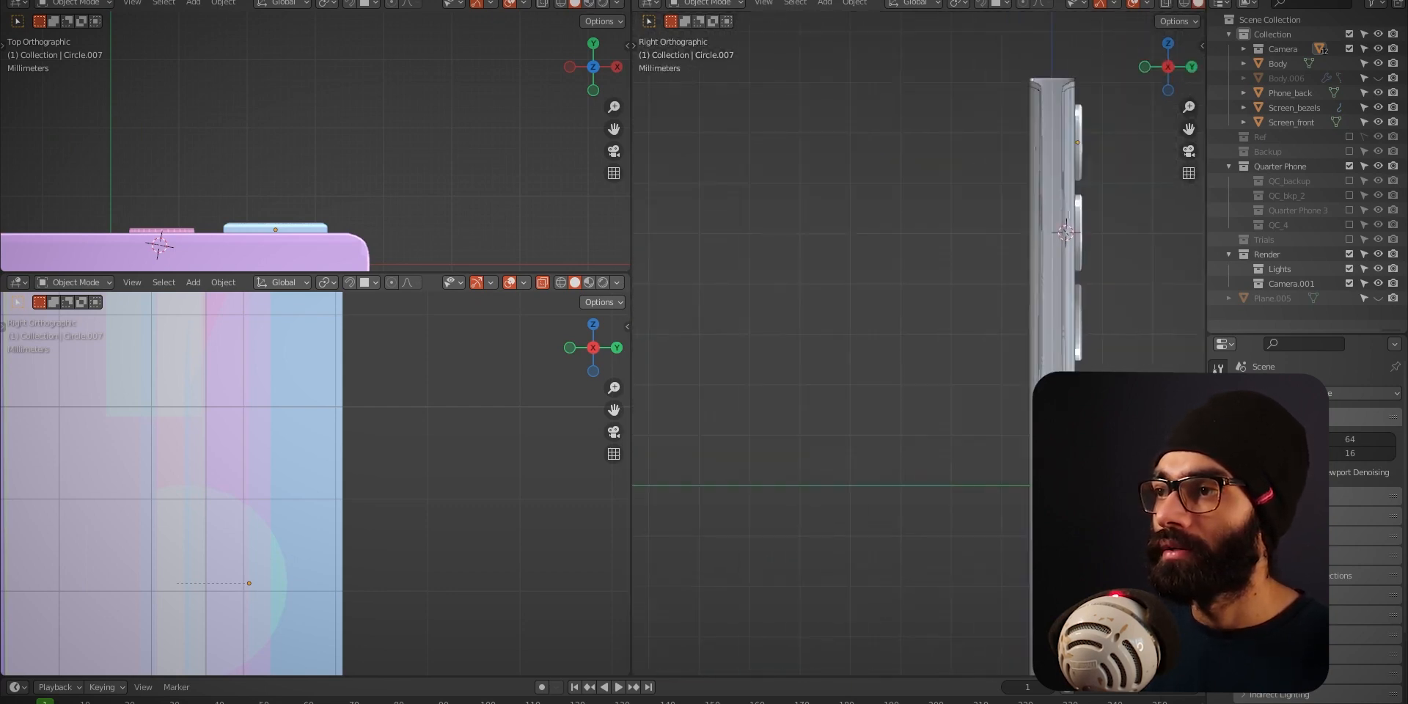
# - Examine the side profile at the top end of the Samsung phone body up close
pyautogui.keyDown('shift'); pyautogui.moveTo(988, 304); pyautogui.dragTo(820, 551, button='middle'); pyautogui.keyUp('shift')
pyautogui.keyDown('ctrl'); pyautogui.moveTo(866, 352); pyautogui.dragTo(872, 533, button='middle'); pyautogui.keyUp('ctrl')
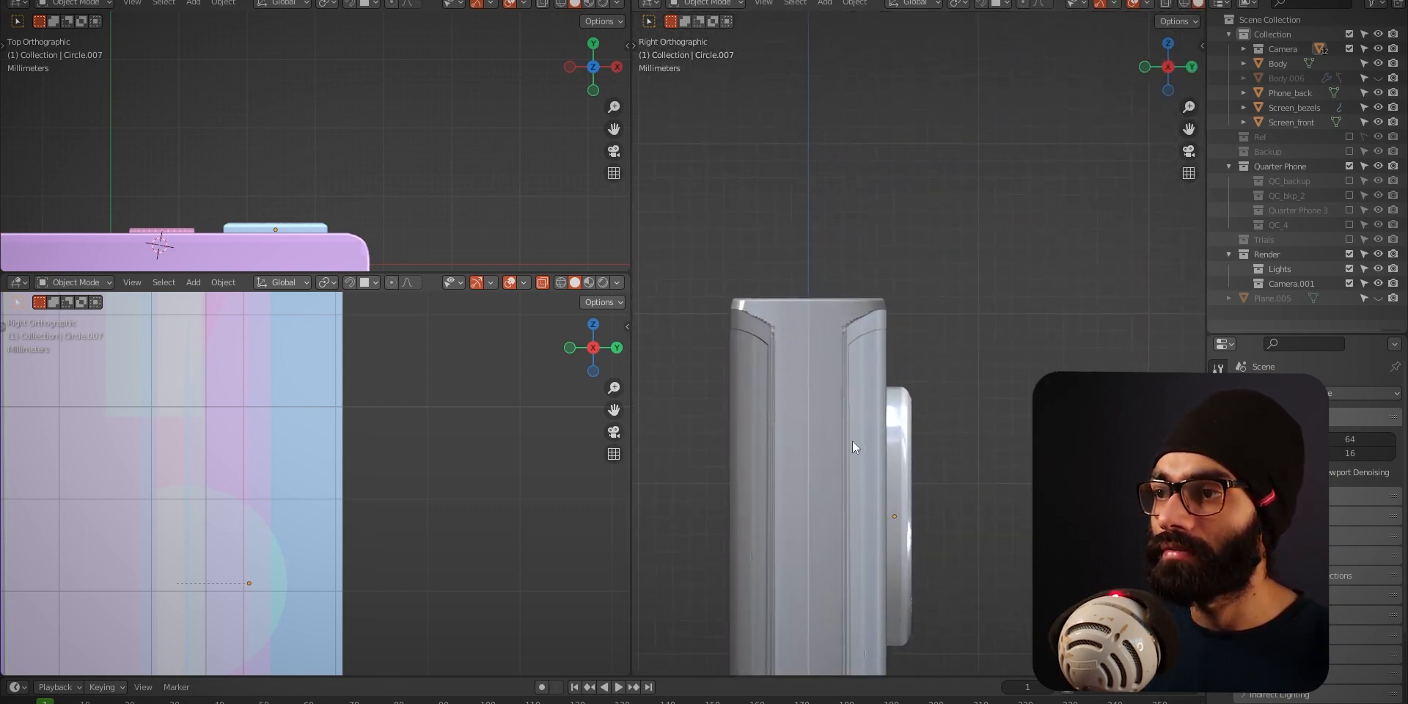
pyautogui.moveTo(811, 387); pyautogui.dragTo(1027, 433, button='middle')
pyautogui.press('`')
pyautogui.click(886, 284)
pyautogui.keyDown('ctrl'); pyautogui.moveTo(886, 284); pyautogui.dragTo(1070, 282, button='middle'); pyautogui.keyUp('ctrl')
# - Maximize the 3D viewport and inspect the phone from several angles, finishing in front view
pyautogui.hotkey('ctrl', 'space')
pyautogui.keyDown('ctrl'); pyautogui.moveTo(618, 408); pyautogui.dragTo(893, 316, button='middle'); pyautogui.keyUp('ctrl')
pyautogui.keyDown('shift'); pyautogui.moveTo(472, 429); pyautogui.dragTo(861, 361, button='middle'); pyautogui.keyUp('shift')
pyautogui.keyDown('shift'); pyautogui.moveTo(952, 212); pyautogui.dragTo(765, 387, button='middle'); pyautogui.keyUp('shift')
pyautogui.moveTo(539, 336); pyautogui.dragTo(1393, 396, button='middle')
pyautogui.moveTo(647, 223); pyautogui.dragTo(491, 306, button='middle')
pyautogui.moveTo(697, 321); pyautogui.dragTo(824, 420, button='middle')
pyautogui.press('KP_1')
pyautogui.keyDown('ctrl'); pyautogui.moveTo(784, 316); pyautogui.dragTo(834, 196, button='middle'); pyautogui.keyUp('ctrl')
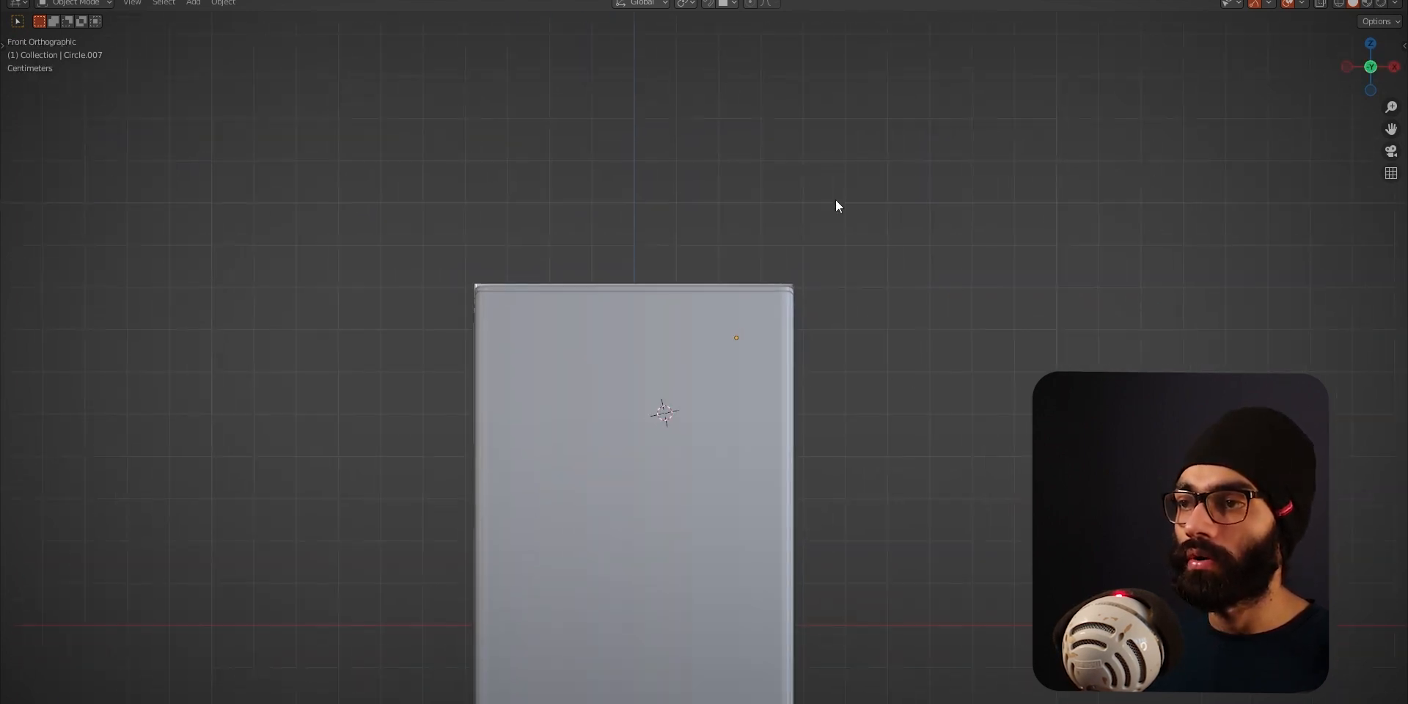
# - Select the Screen_front object and inspect the phone from the front round to its back
pyautogui.scroll(-3, 762, 433)
pyautogui.moveTo(710, 424); pyautogui.dragTo(807, 499)
pyautogui.press('Tab')
pyautogui.press('Tab')
pyautogui.moveTo(733, 346); pyautogui.dragTo(671, 389, button='middle')
pyautogui.moveTo(875, 542); pyautogui.dragTo(680, 443, button='middle')
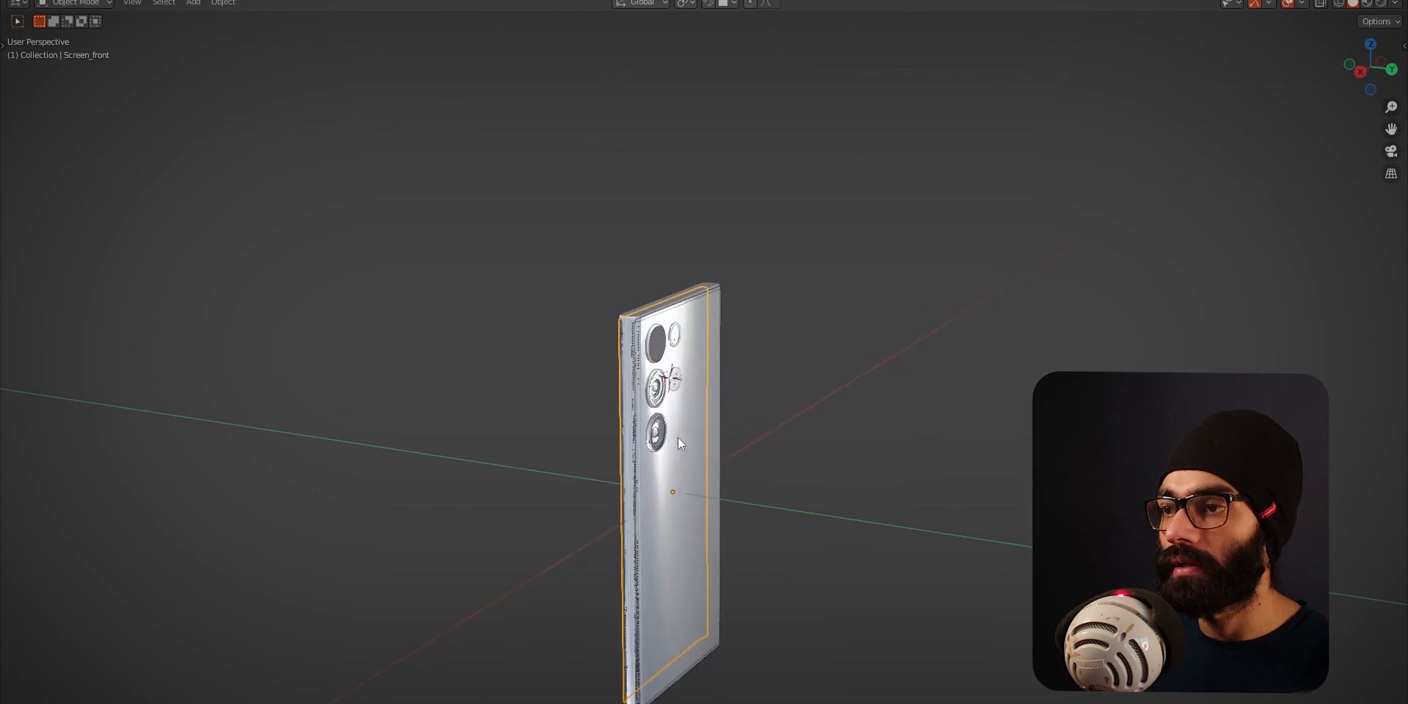
# - Examine the camera rings on the phone's back in rendered shading
pyautogui.scroll(8, 645, 403)
pyautogui.moveTo(576, 379); pyautogui.dragTo(578, 401, button='middle')
pyautogui.keyDown('shift'); pyautogui.moveTo(455, 412); pyautogui.dragTo(737, 463, button='middle'); pyautogui.keyUp('shift')
pyautogui.moveTo(755, 272)
pyautogui.mouseDown(button='middle')
pyautogui.moveTo(746, 292)
pyautogui.moveTo(774, 412)
pyautogui.mouseUp(button='middle')
pyautogui.press('z')
pyautogui.click(834, 404)
pyautogui.keyDown('shift'); pyautogui.moveTo(883, 389); pyautogui.dragTo(819, 385, button='middle'); pyautogui.keyUp('shift')
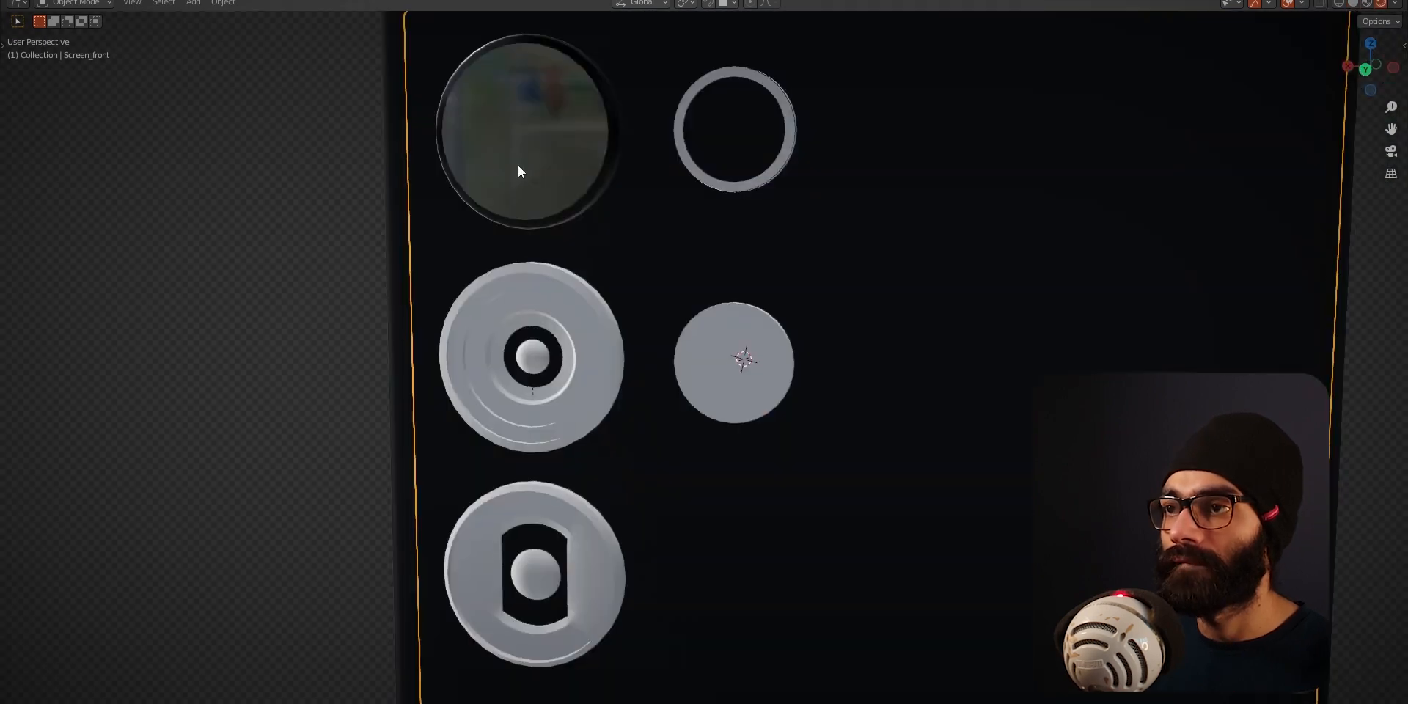
pyautogui.moveTo(518, 165); pyautogui.dragTo(909, 146, button='middle')
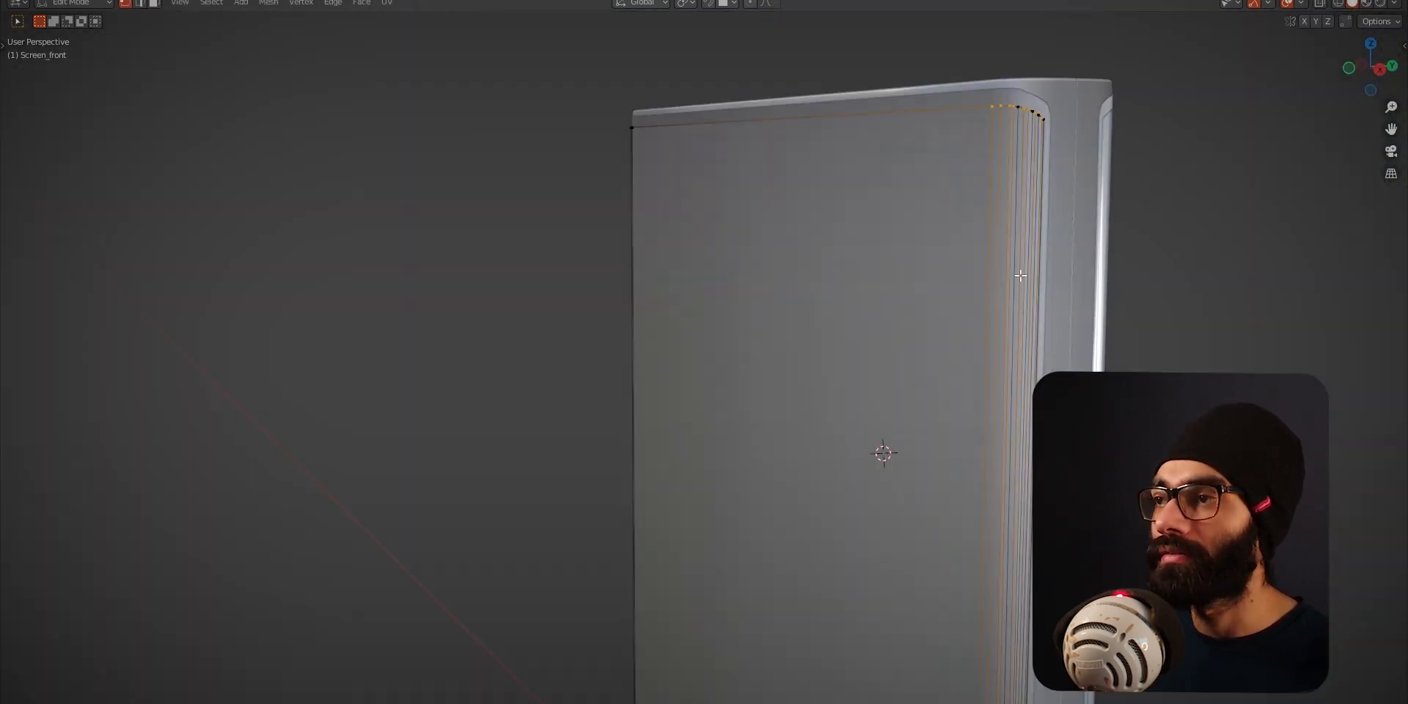
# - Leave Edit Mode on the screen, select the Screen_bezels object and enter Edit Mode on it
pyautogui.keyDown('shift'); pyautogui.moveTo(1028, 134); pyautogui.dragTo(899, 392, button='middle'); pyautogui.keyUp('shift')
pyautogui.press('Tab')
pyautogui.click(914, 324)
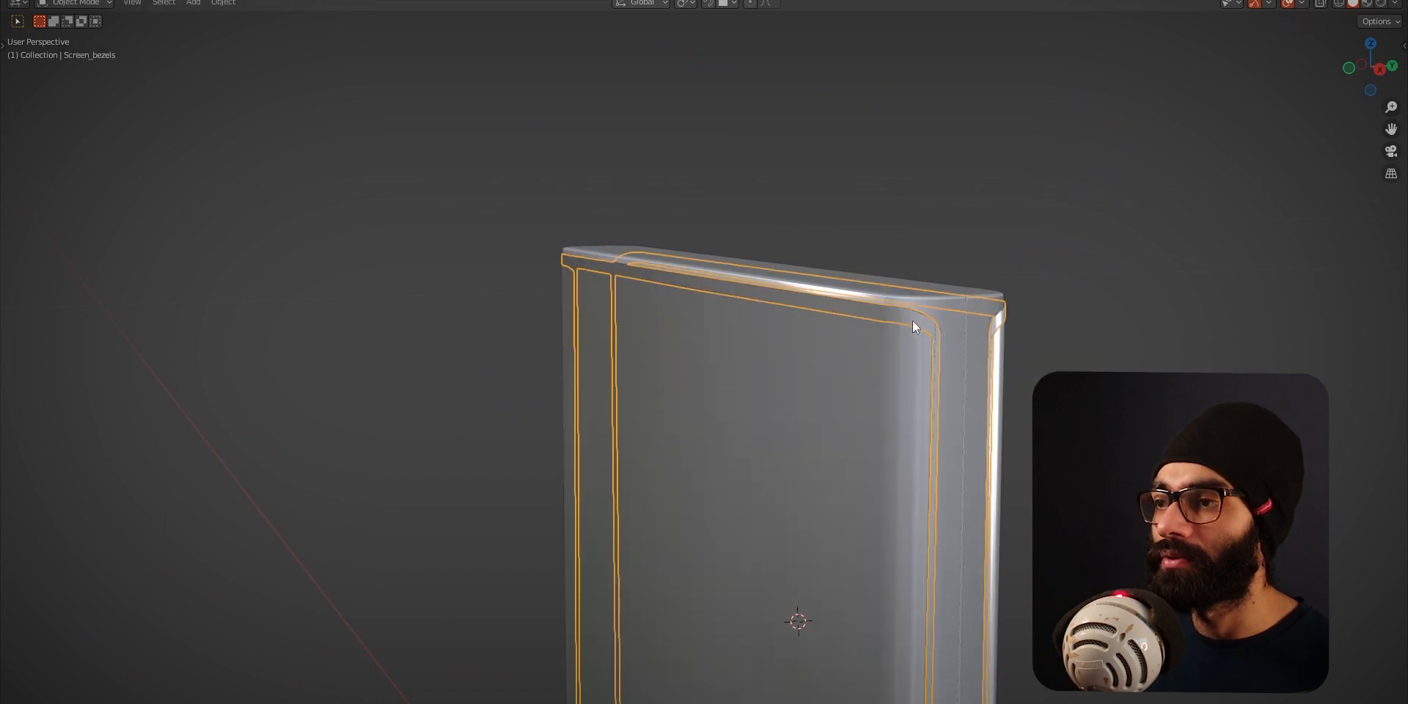
pyautogui.hotkey('ctrl', 'Tab')
pyautogui.click(1036, 335)
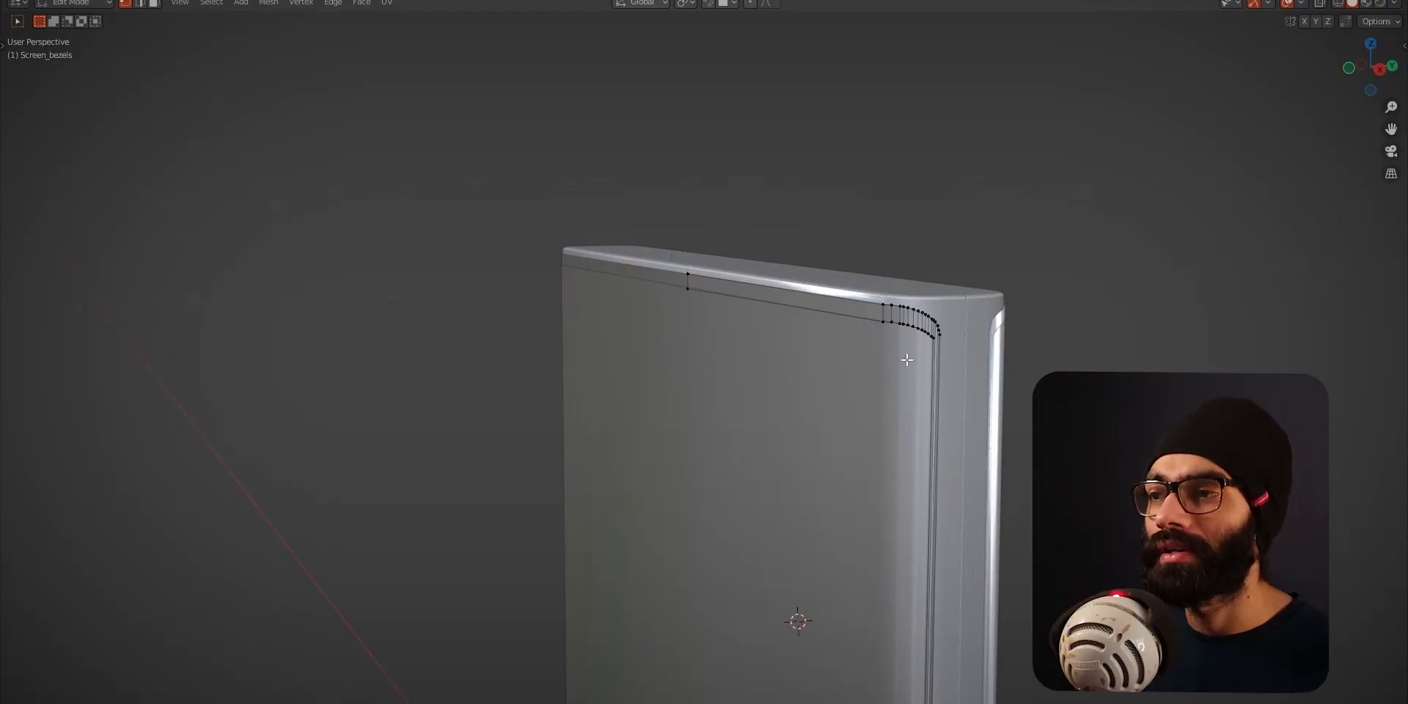
# - Try a vertical Knife cut across the bezel's upper strip
pyautogui.moveTo(799, 362); pyautogui.dragTo(628, 315, button='middle')
pyautogui.scroll(3, 631, 352)
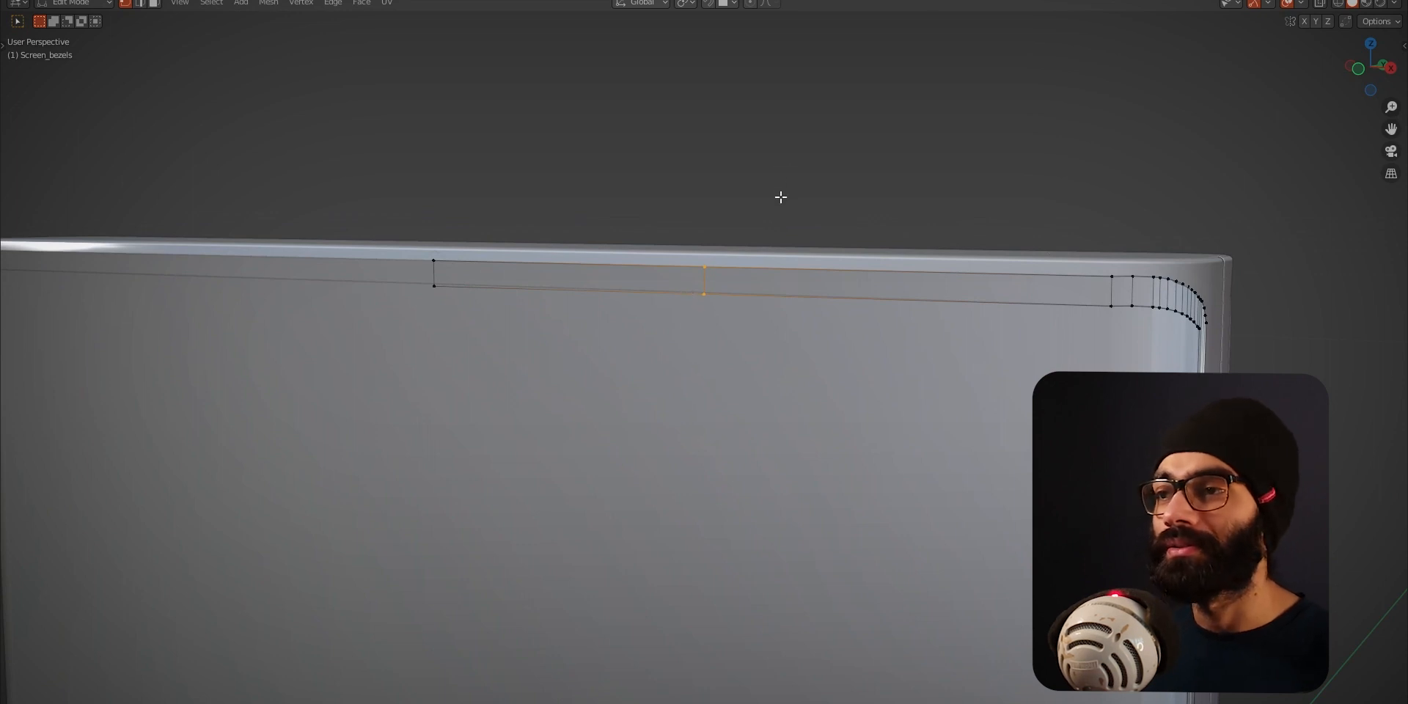
pyautogui.press('k')
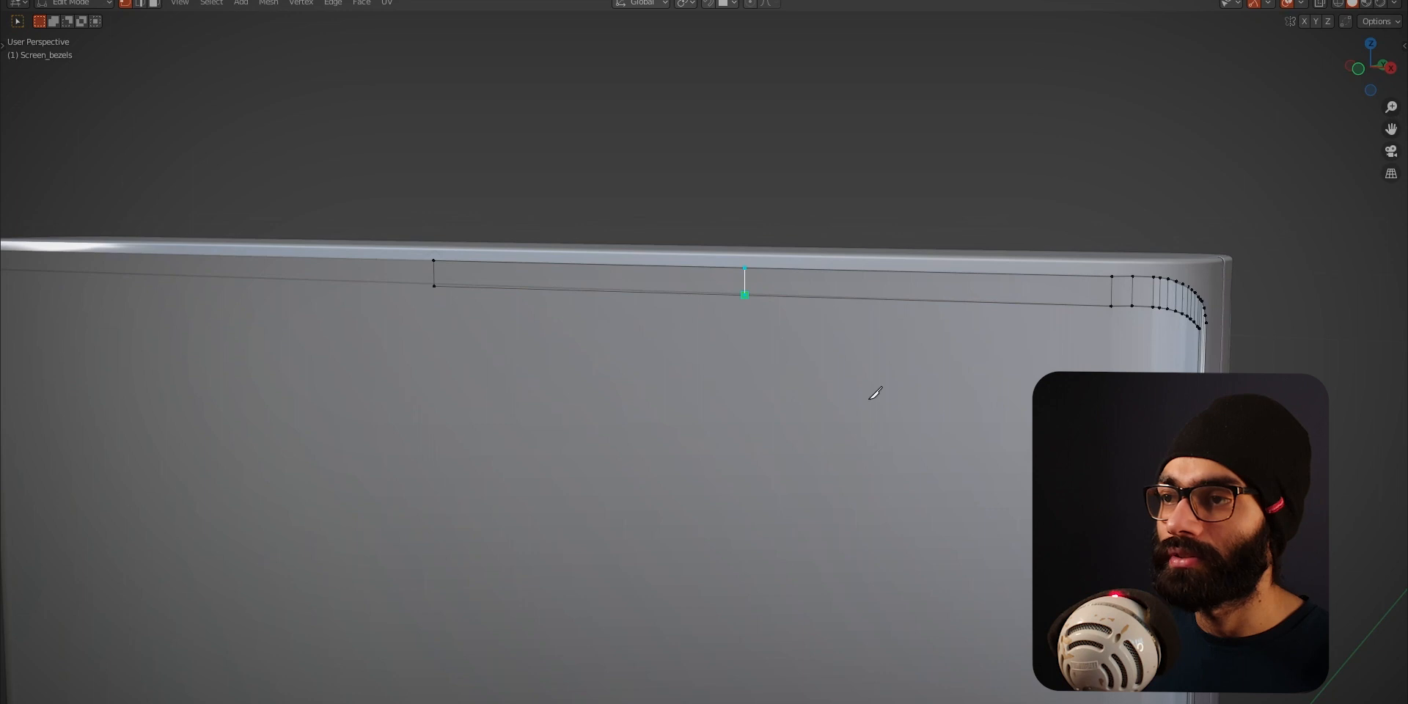
pyautogui.moveTo(915, 333)
pyautogui.mouseDown(button='middle')
pyautogui.moveTo(787, 369)
pyautogui.moveTo(939, 337)
pyautogui.mouseUp(button='middle')
pyautogui.moveTo(865, 384)
pyautogui.mouseDown(button='middle')
pyautogui.moveTo(886, 365)
pyautogui.moveTo(877, 373)
pyautogui.mouseUp(button='middle')
pyautogui.press('Escape')
# - Examine the vertices and edges along the bezel's curved corner from the side and the front
pyautogui.moveTo(880, 282); pyautogui.dragTo(829, 301, button='middle')
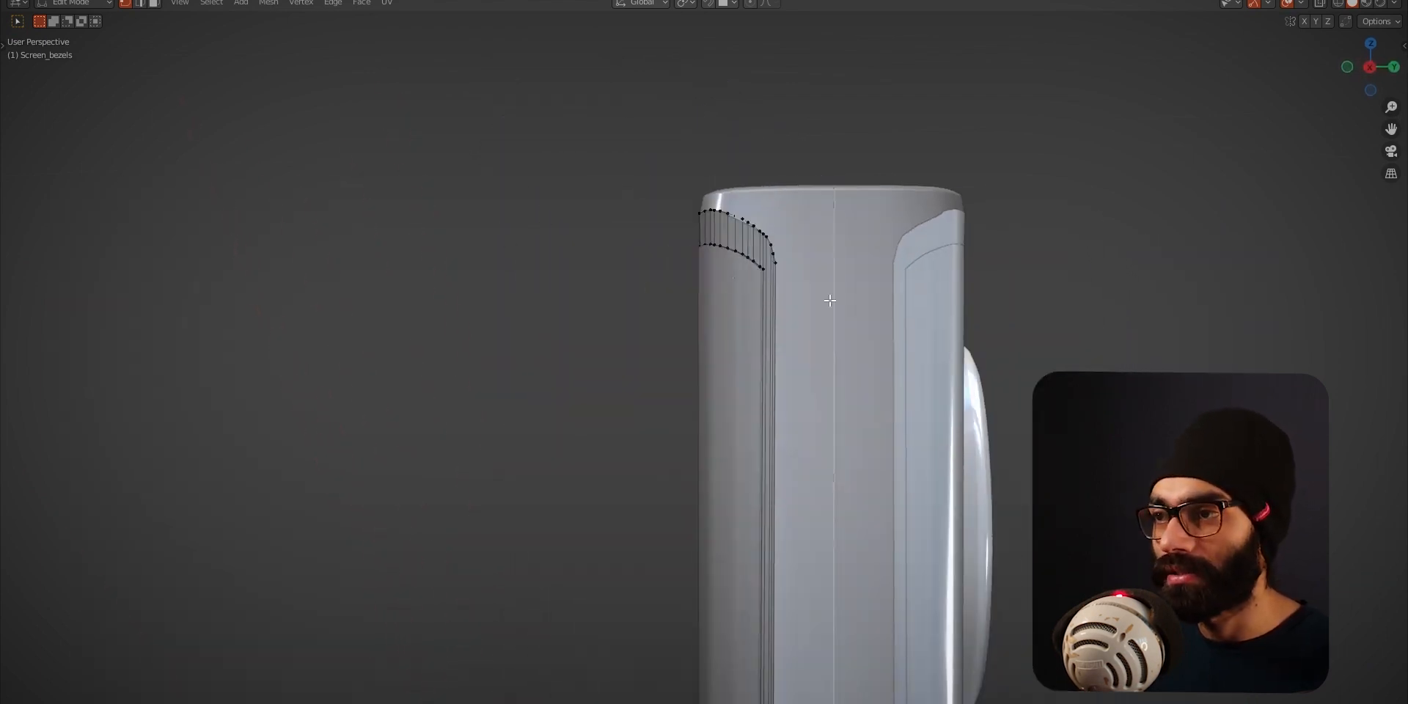
pyautogui.scroll(7, 744, 249)
pyautogui.keyDown('shift'); pyautogui.moveTo(779, 272); pyautogui.dragTo(731, 575, button='middle'); pyautogui.keyUp('shift')
pyautogui.moveTo(890, 397); pyautogui.dragTo(557, 188, button='middle')
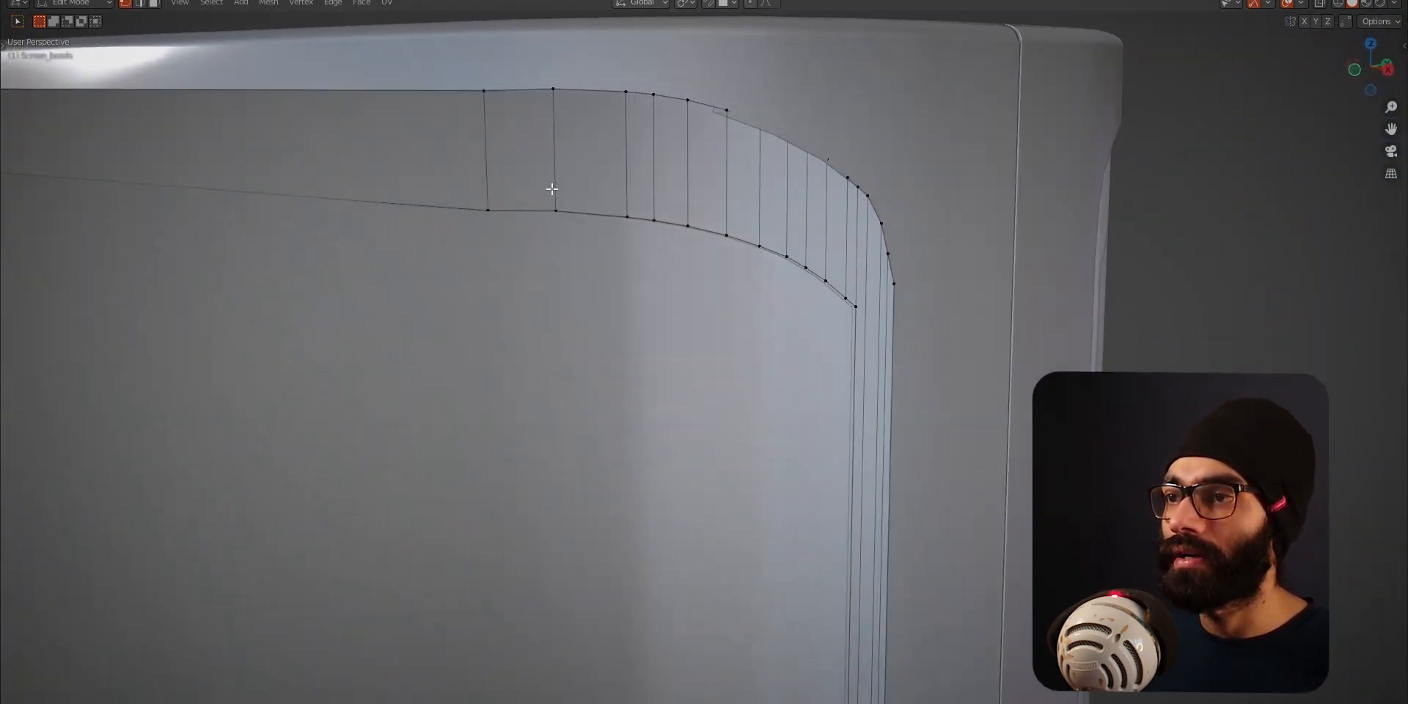
pyautogui.moveTo(824, 288); pyautogui.dragTo(946, 382, button='middle')
pyautogui.moveTo(829, 317); pyautogui.dragTo(836, 213, button='middle')
pyautogui.scroll(6, 855, 371)
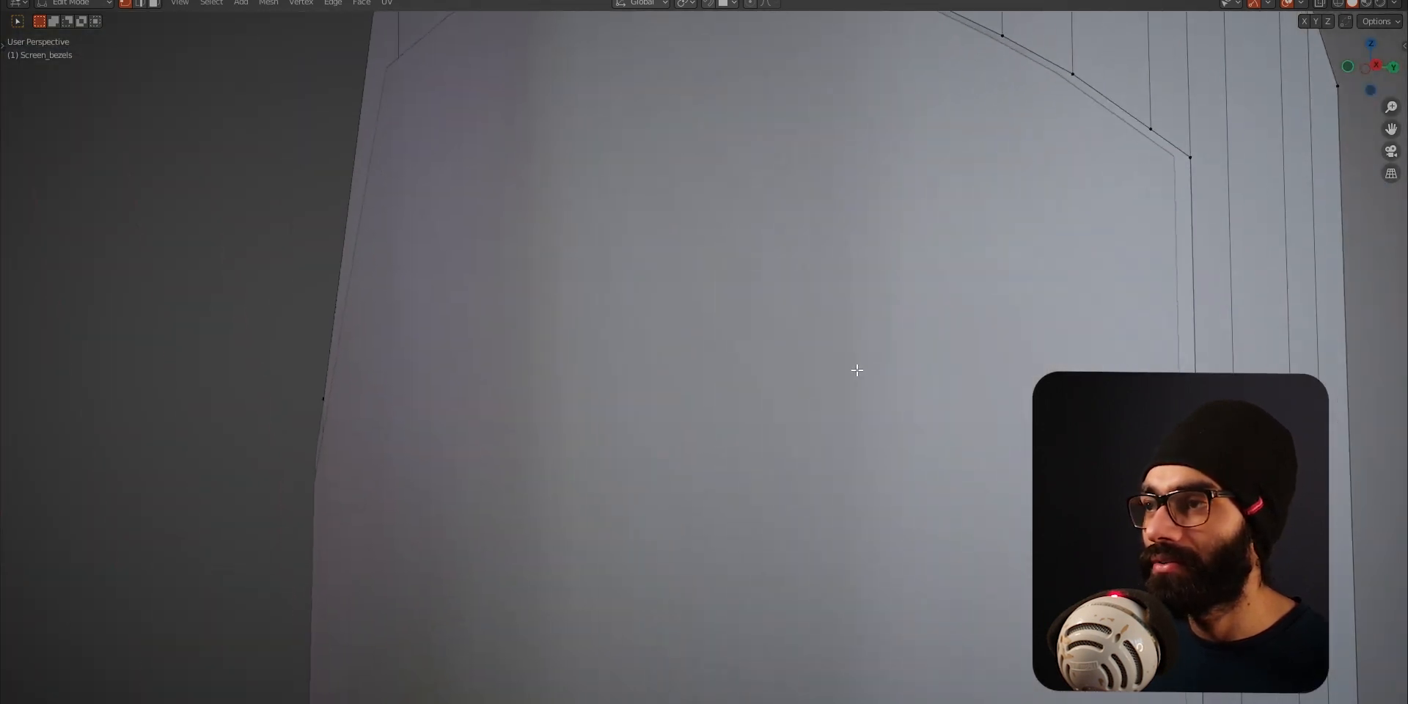
pyautogui.keyDown('shift'); pyautogui.moveTo(956, 239); pyautogui.dragTo(837, 318, button='middle'); pyautogui.keyUp('shift')
# - Return Screen_bezels to Object Mode and inspect its outline around the curved screen corner
pyautogui.press('Tab')
pyautogui.hotkey('ctrl', 'Tab')
pyautogui.click(912, 311)
pyautogui.hotkey('ctrl', 'Tab')
pyautogui.click(859, 292)
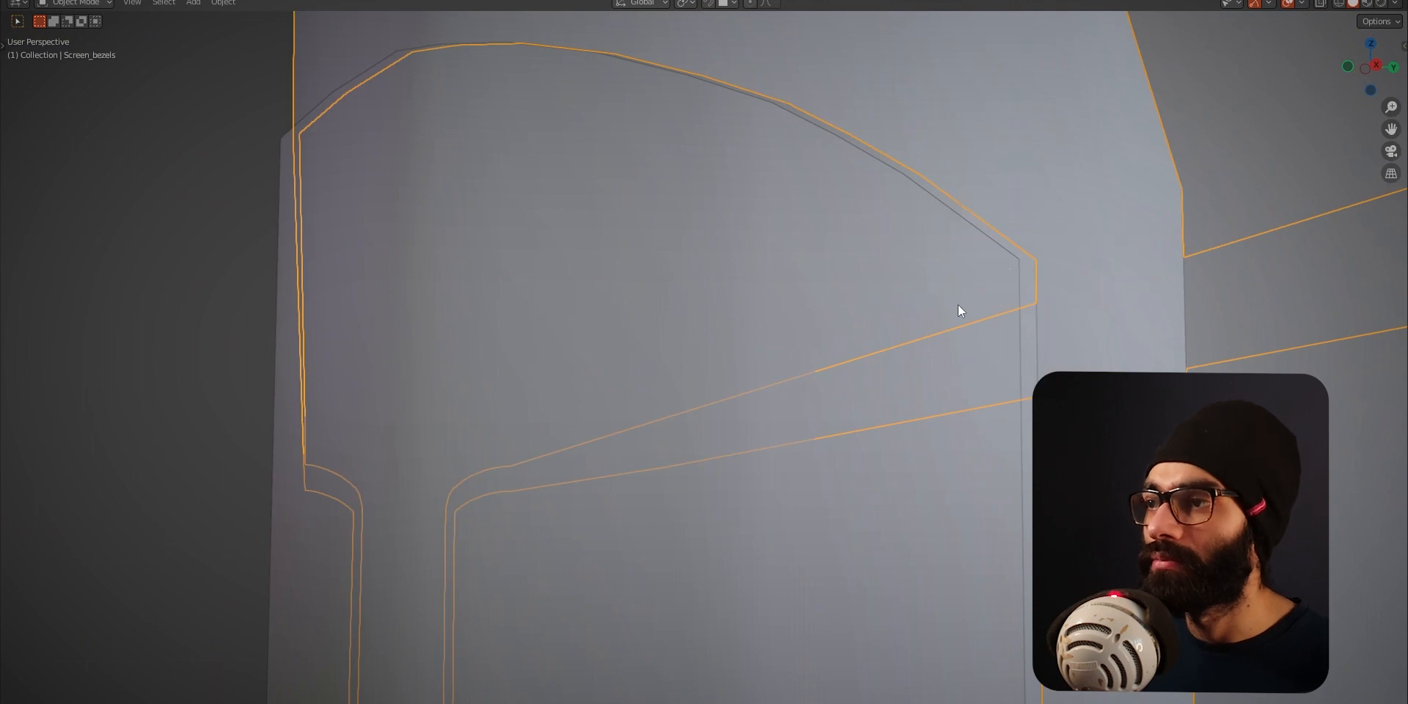
pyautogui.scroll(-1, 952, 288)
pyautogui.moveTo(952, 288); pyautogui.dragTo(978, 261, button='middle')
# - Hide the Body, select Screen_front and examine how the screen and bezels curve together at the corner
pyautogui.hotkey('ctrl', 'space')
pyautogui.click(1377, 63)
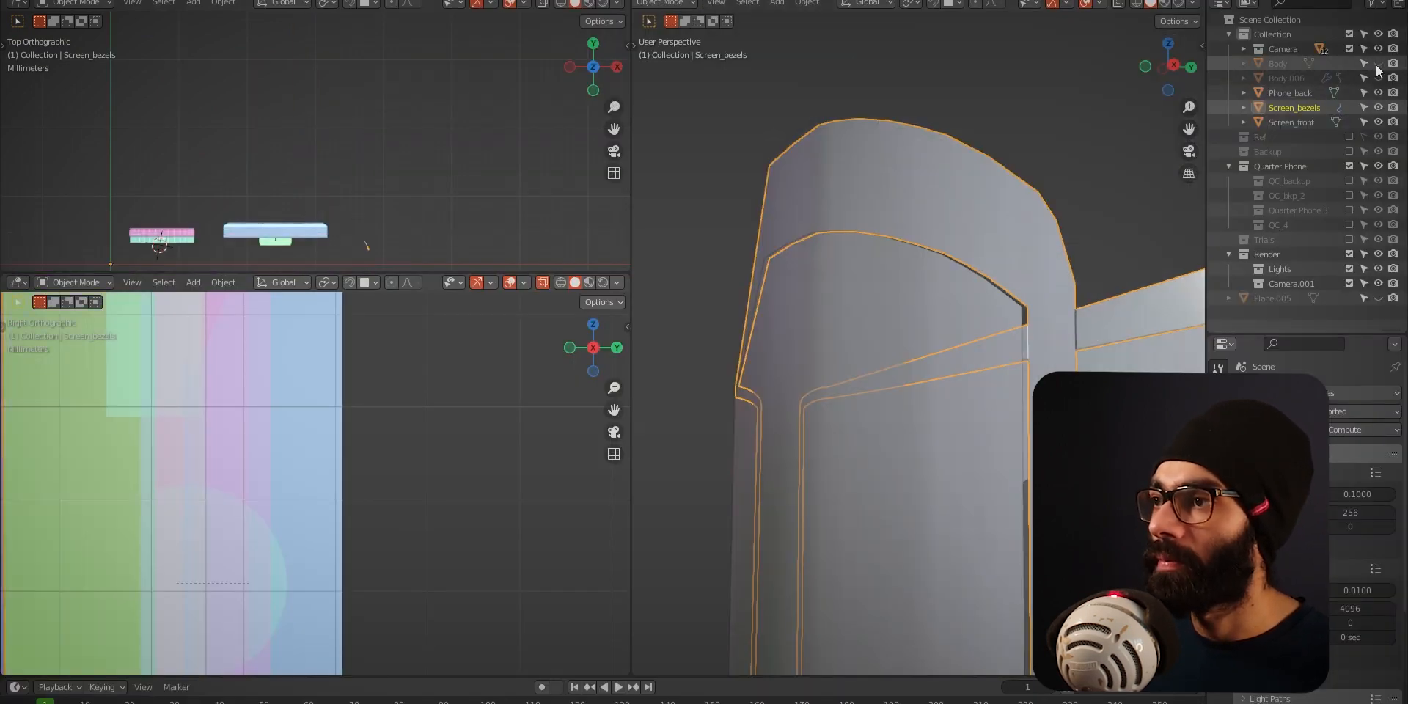
pyautogui.hotkey('ctrl', 'space')
pyautogui.moveTo(891, 354)
pyautogui.mouseDown(button='middle')
pyautogui.moveTo(805, 384)
pyautogui.moveTo(875, 367)
pyautogui.mouseUp(button='middle')
pyautogui.click(821, 440)
pyautogui.moveTo(821, 440); pyautogui.dragTo(753, 266, button='middle')
pyautogui.scroll(-3, 799, 498)
pyautogui.scroll(3, 754, 267)
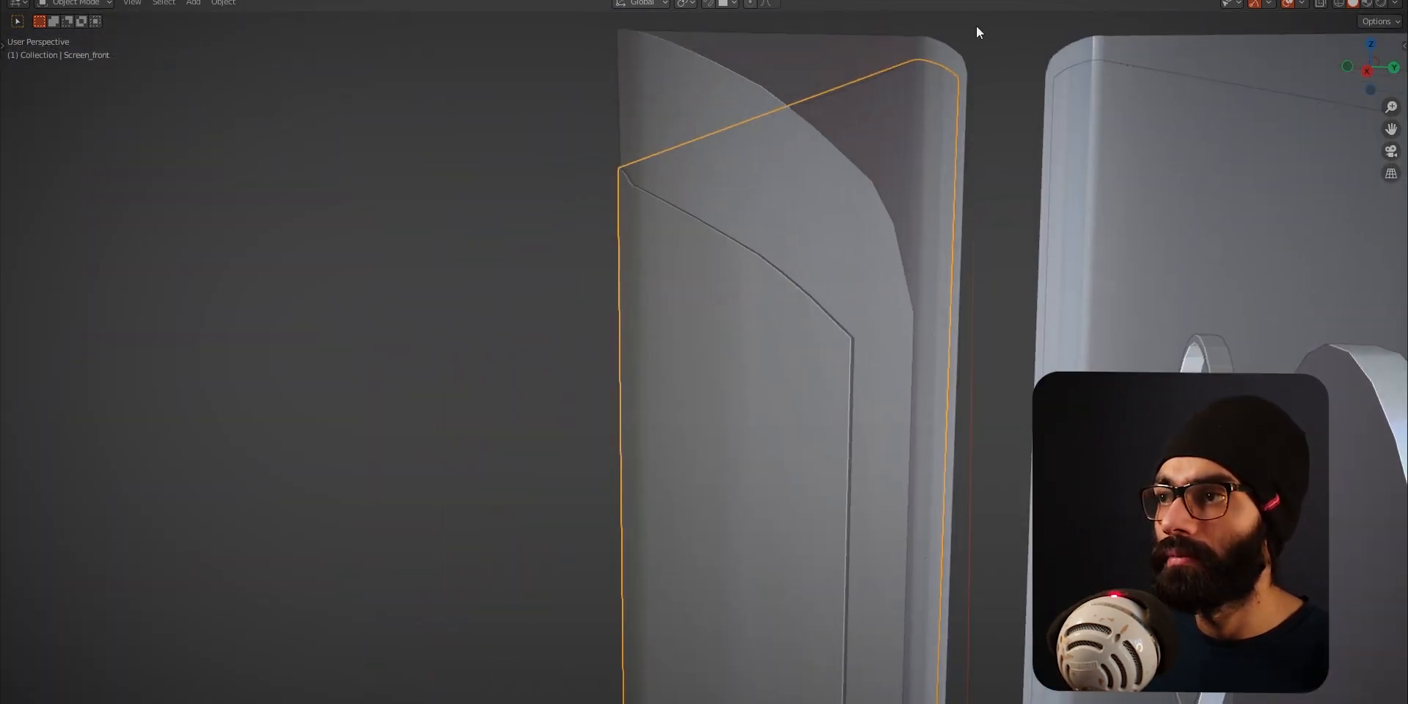
pyautogui.scroll(3, 770, 305)
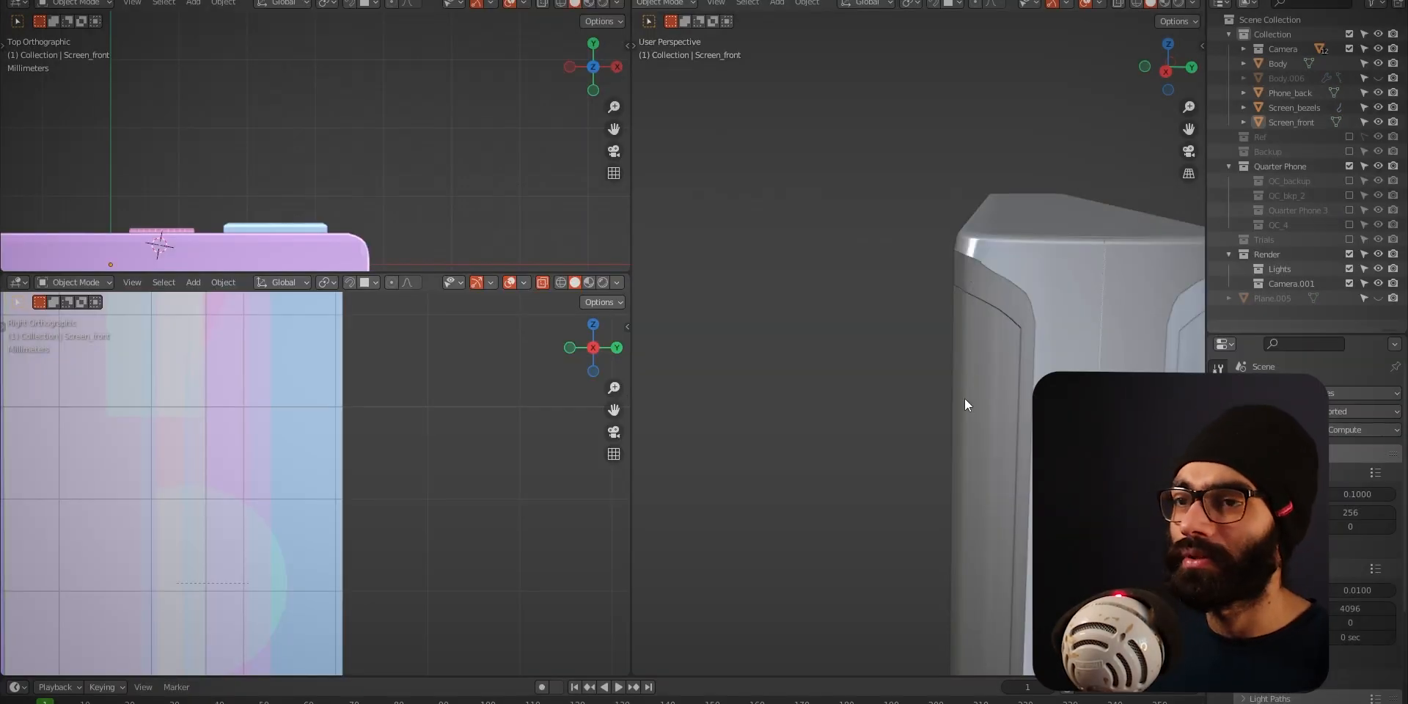
# - Select the phone's Body and view it in right orthographic projection
pyautogui.scroll(-4, 964, 398)
pyautogui.moveTo(1001, 248); pyautogui.dragTo(782, 264, button='middle')
pyautogui.click(782, 264)
pyautogui.press('KP_3')
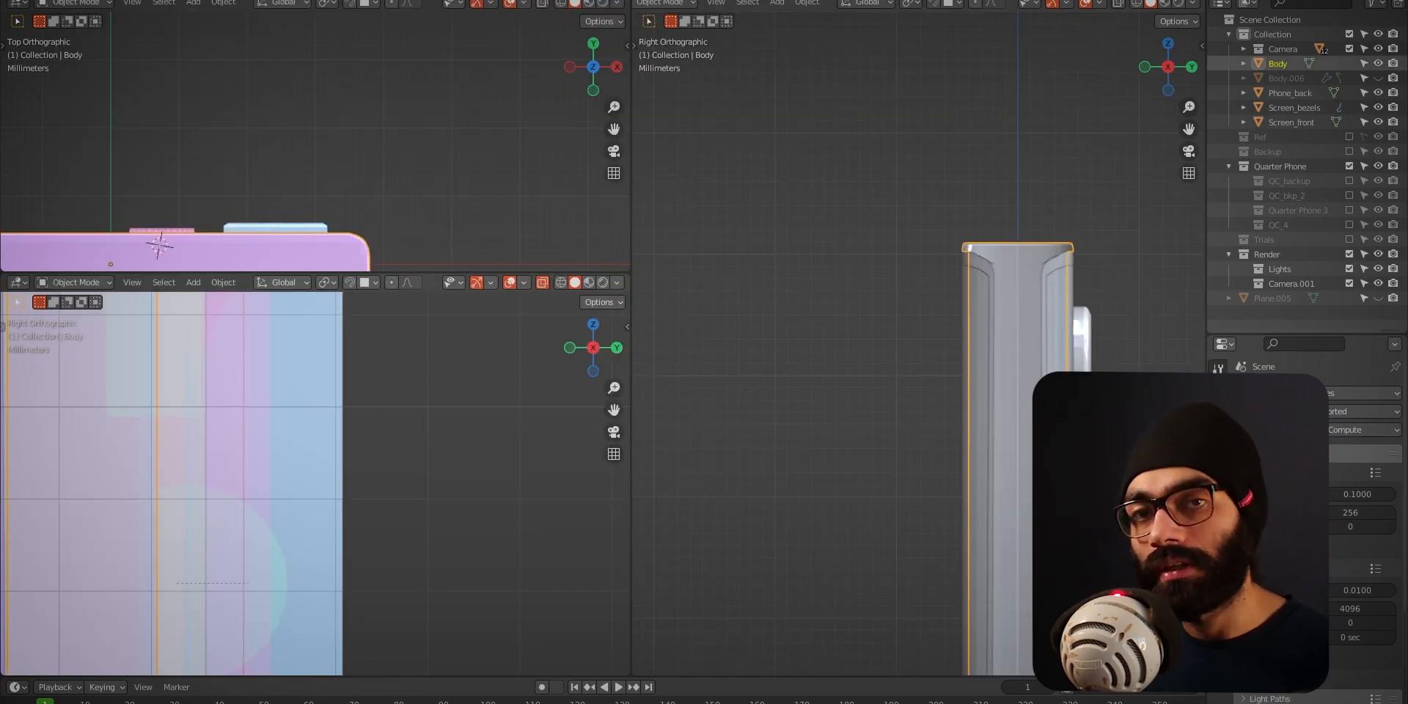
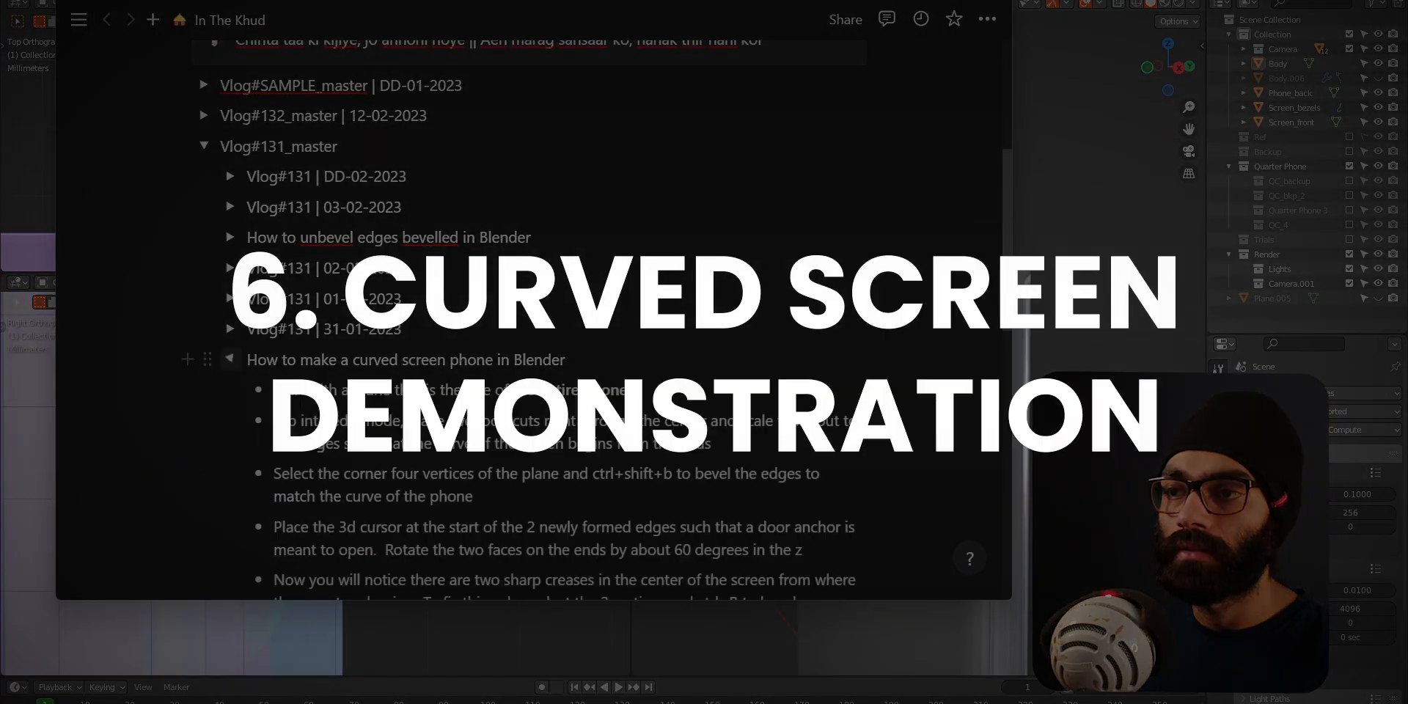
# - Read the notes on how to make a curved screen phone in Blender
pyautogui.scroll(-3, 534, 330)
pyautogui.scroll(-1, 534, 330)
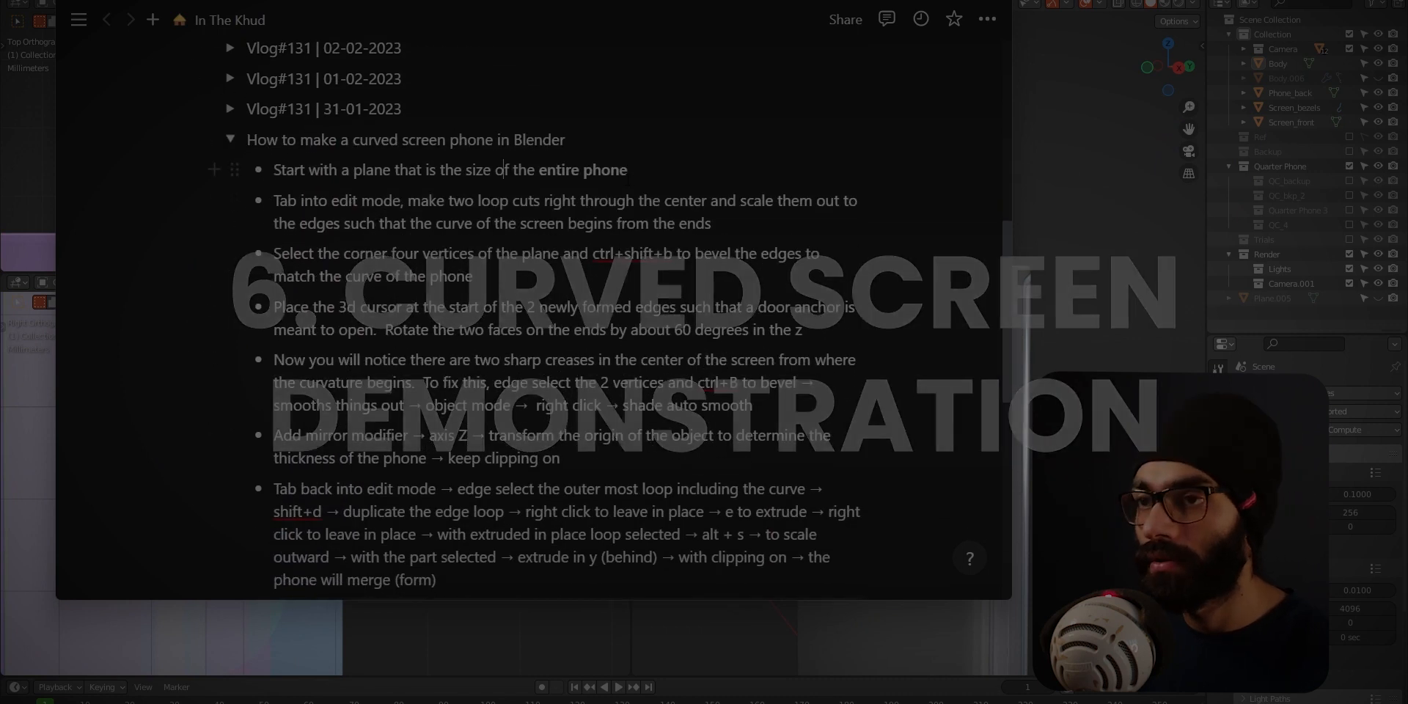
pyautogui.scroll(-1, 586, 212)
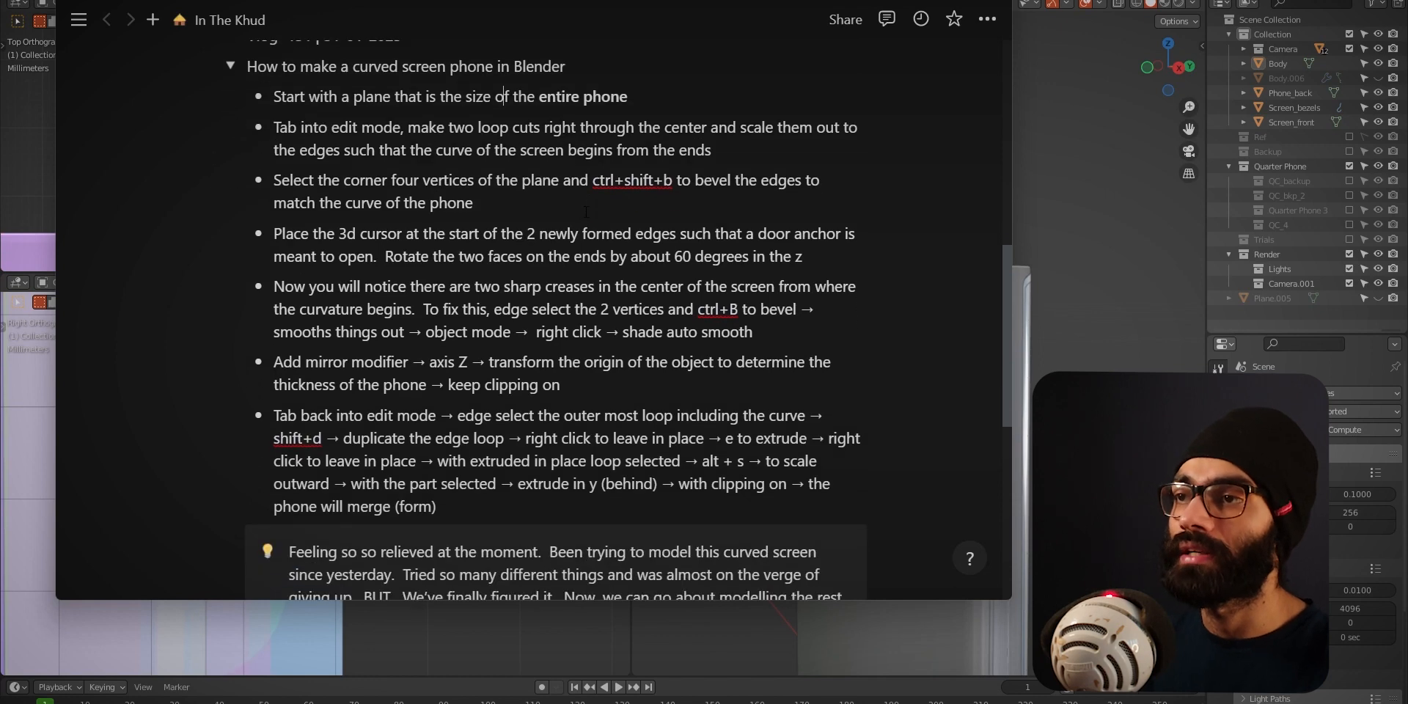
# - Switch back to Blender, view the phone from the front and reset the 3D cursor to the world origin
pyautogui.click(1127, 209)
pyautogui.press('`')
pyautogui.click(846, 186)
pyautogui.scroll(-5, 919, 344)
pyautogui.keyDown('shift'); pyautogui.moveTo(1012, 483); pyautogui.dragTo(878, 280, button='middle'); pyautogui.keyUp('shift')
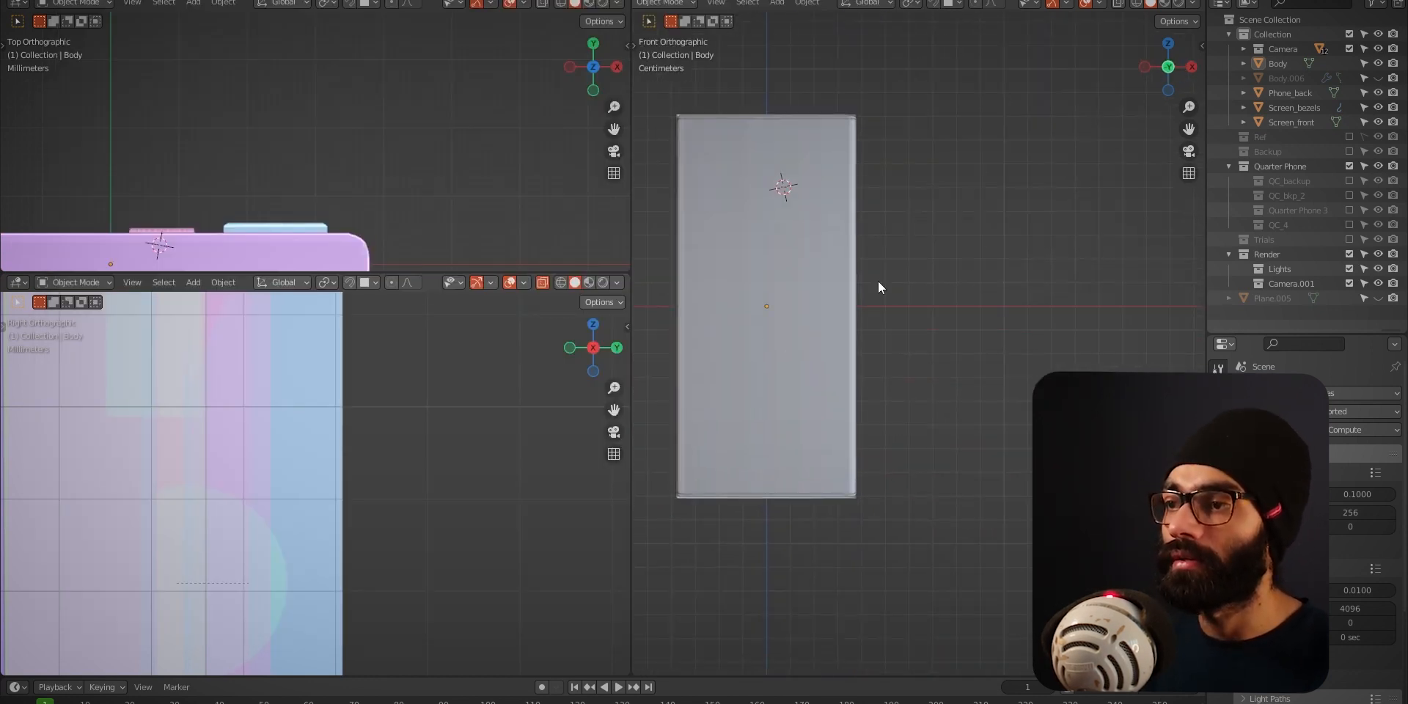
pyautogui.scroll(-5, 891, 253)
pyautogui.keyDown('shift'); pyautogui.moveTo(940, 320); pyautogui.dragTo(913, 320, button='middle'); pyautogui.keyUp('shift')
pyautogui.hotkey('shift', 'c')
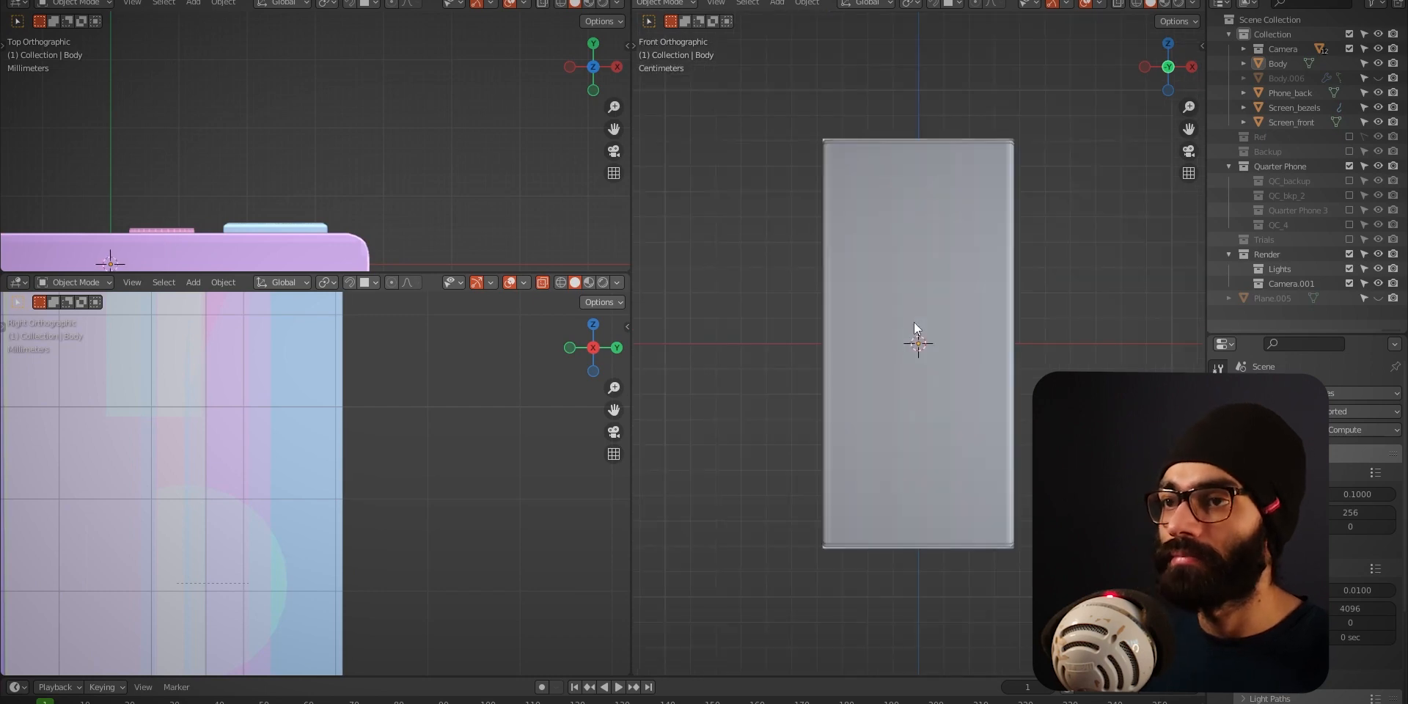
# - Widen the front viewport and place the 3D cursor in the empty space beside the phone
pyautogui.moveTo(634, 333); pyautogui.dragTo(192, 336)
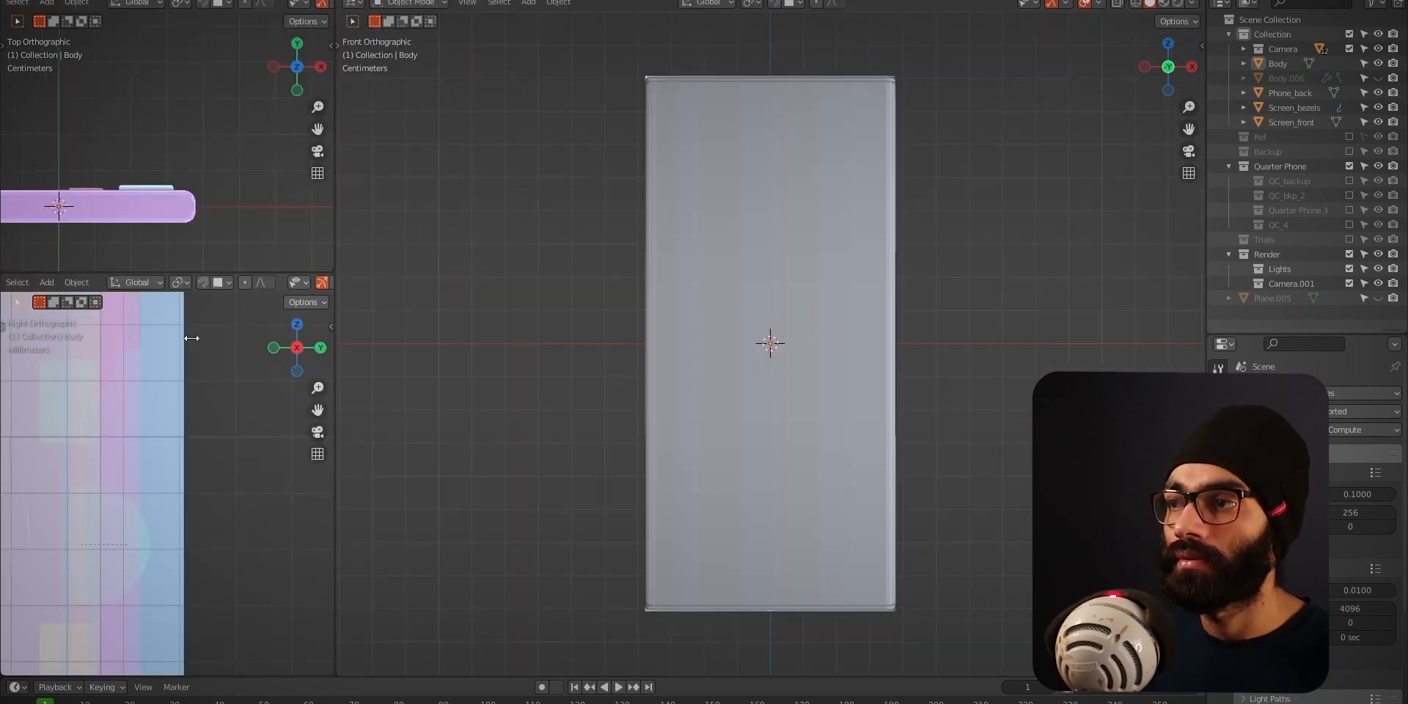
pyautogui.scroll(-3, 835, 419)
pyautogui.keyDown('shift'); pyautogui.moveTo(834, 419); pyautogui.dragTo(368, 438, button='middle'); pyautogui.keyUp('shift')
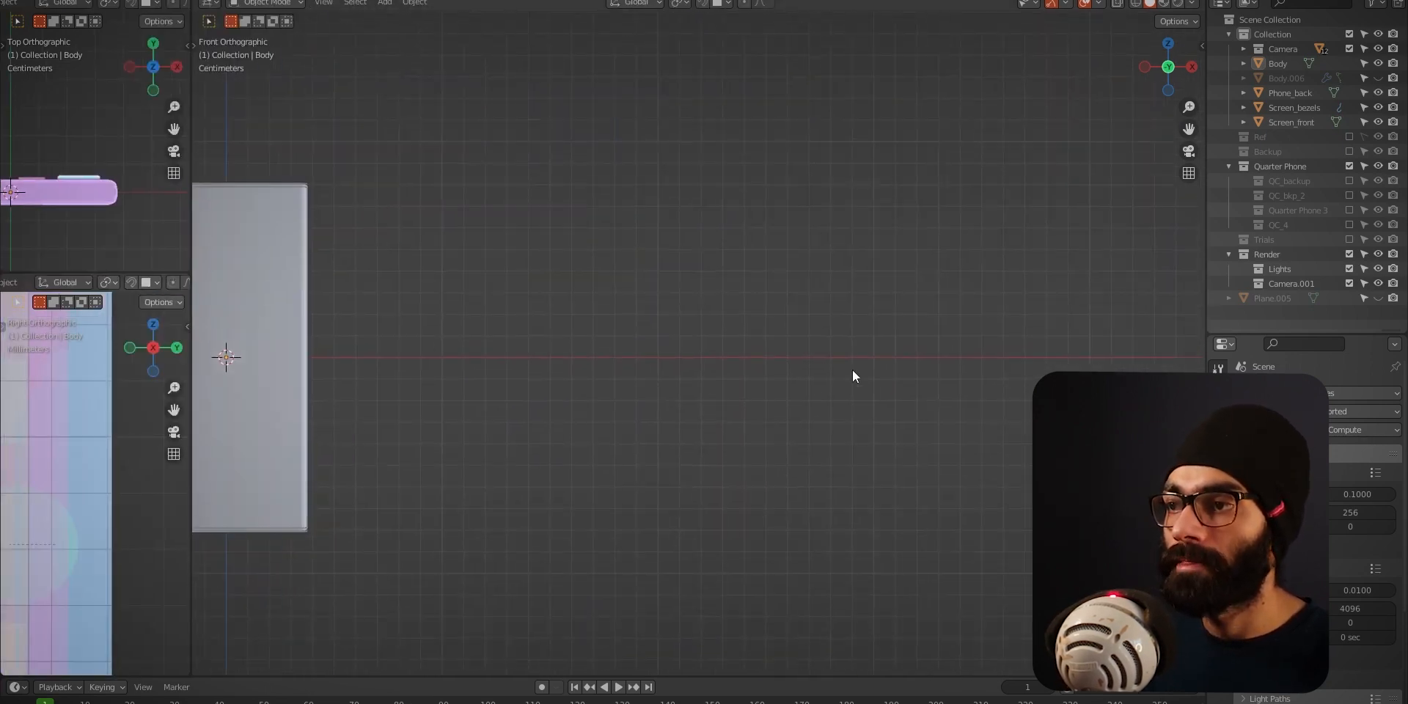
pyautogui.keyDown('shift'); pyautogui.rightClick(871, 358); pyautogui.keyUp('shift')
pyautogui.keyDown('shift'); pyautogui.moveTo(829, 397); pyautogui.dragTo(718, 409, button='middle'); pyautogui.keyUp('shift')
# - Add a plane mesh at the 3D cursor and rotate it 90° about the X axis
pyautogui.hotkey('shift', 'a')
pyautogui.moveTo(755, 408)
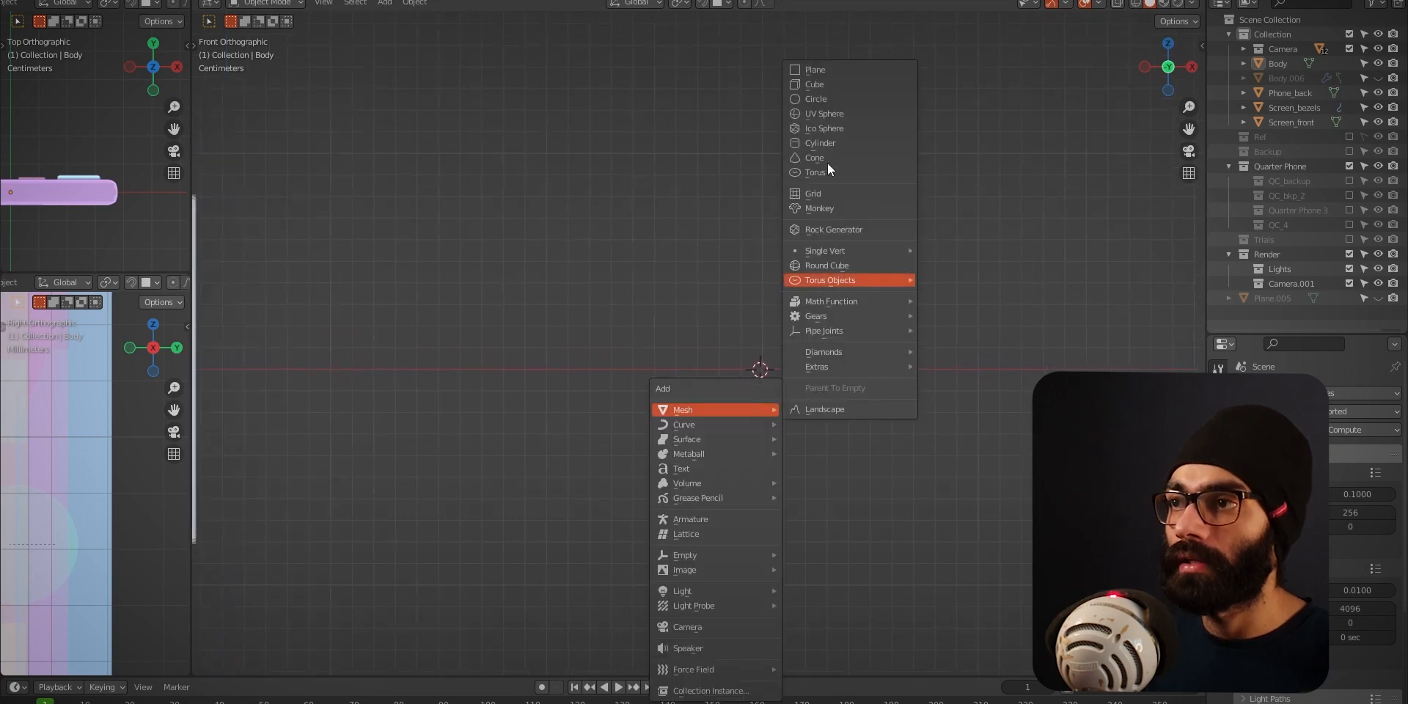
pyautogui.click(833, 71)
pyautogui.write('r')
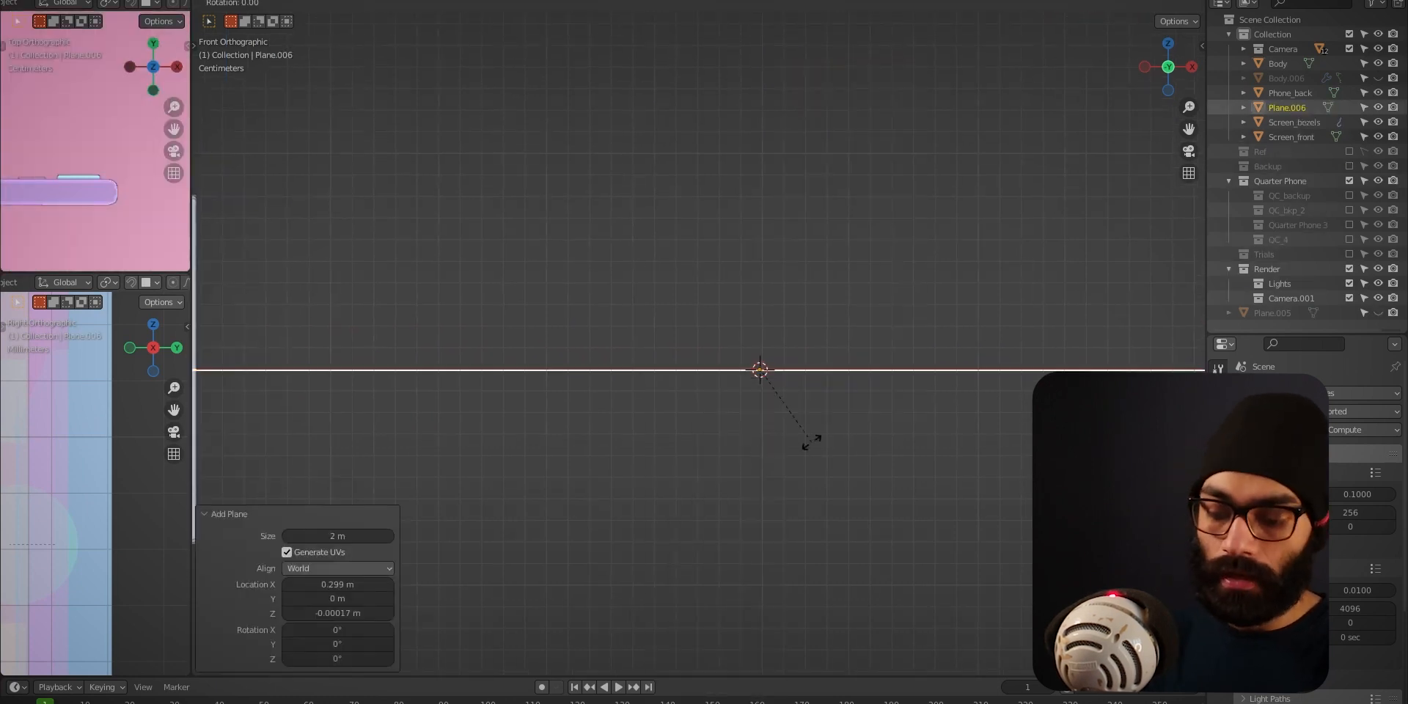
pyautogui.write('x90')
pyautogui.press('Return')
# - Scale the plane down, stretch it along Z and by 1.230 along X into a phone-shaped rectangle, and view it from the front
pyautogui.press('s')
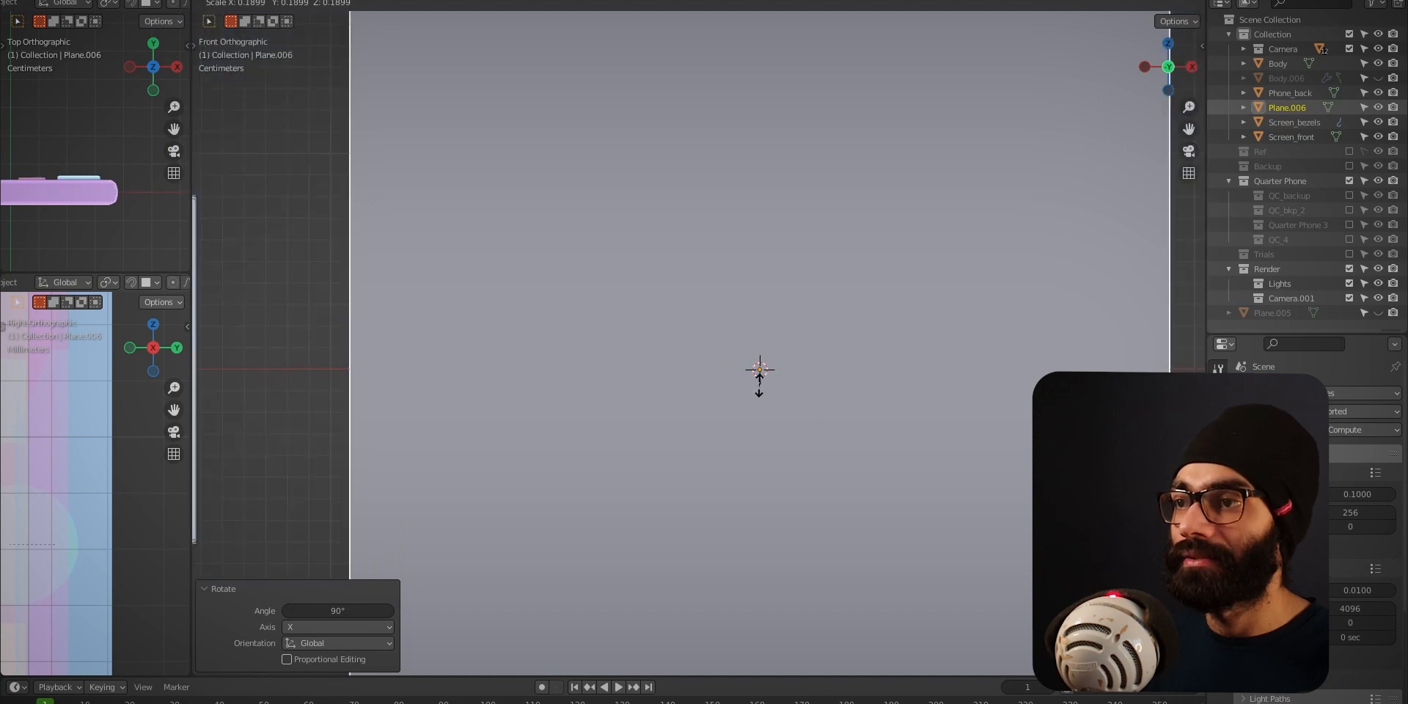
pyautogui.click(766, 386)
pyautogui.press('s')
pyautogui.press('z')
pyautogui.click(803, 395)
pyautogui.press('s')
pyautogui.press('x')
pyautogui.click(822, 407)
pyautogui.moveTo(822, 407); pyautogui.dragTo(802, 445, button='middle')
pyautogui.press('`')
pyautogui.click(579, 296)
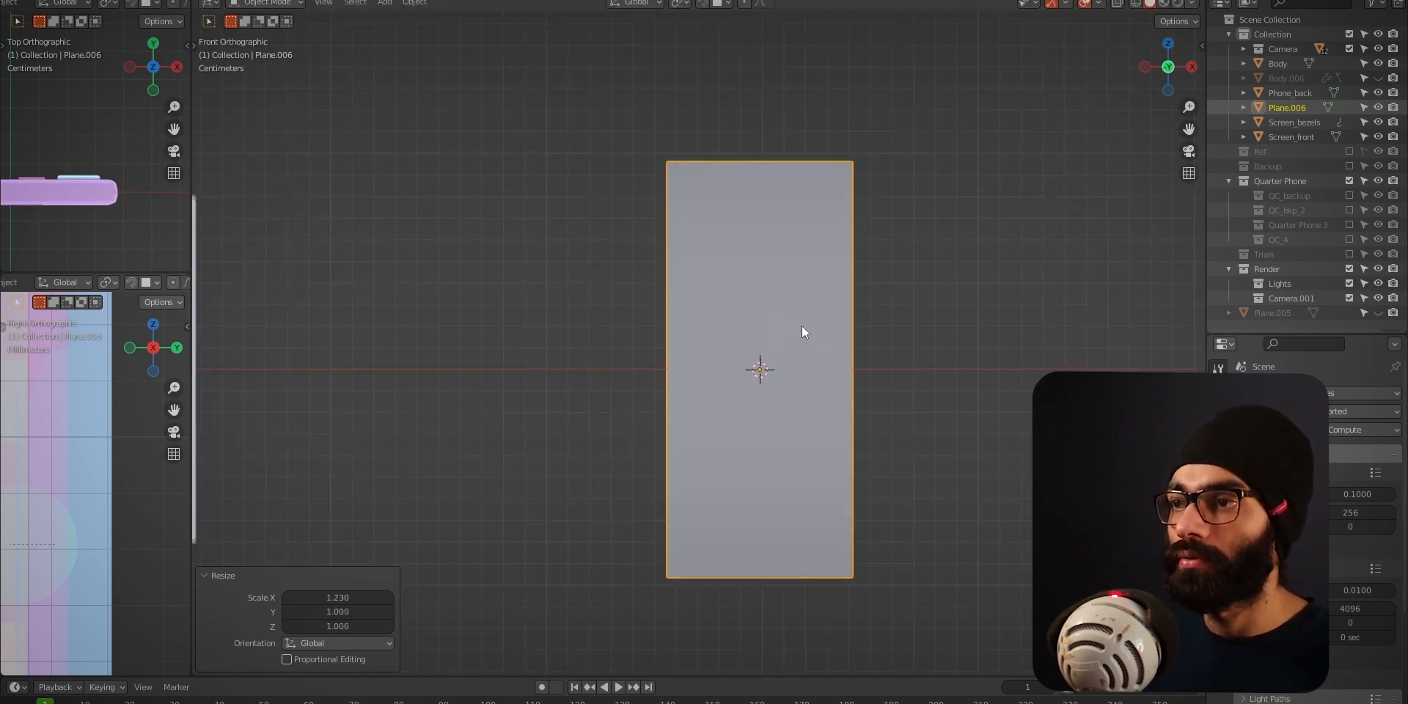
# - Add two centred vertical loop cuts to the plane and scale them apart by 2.442 along X toward its side edges
pyautogui.press('Tab')
pyautogui.scroll(1, 777, 242)
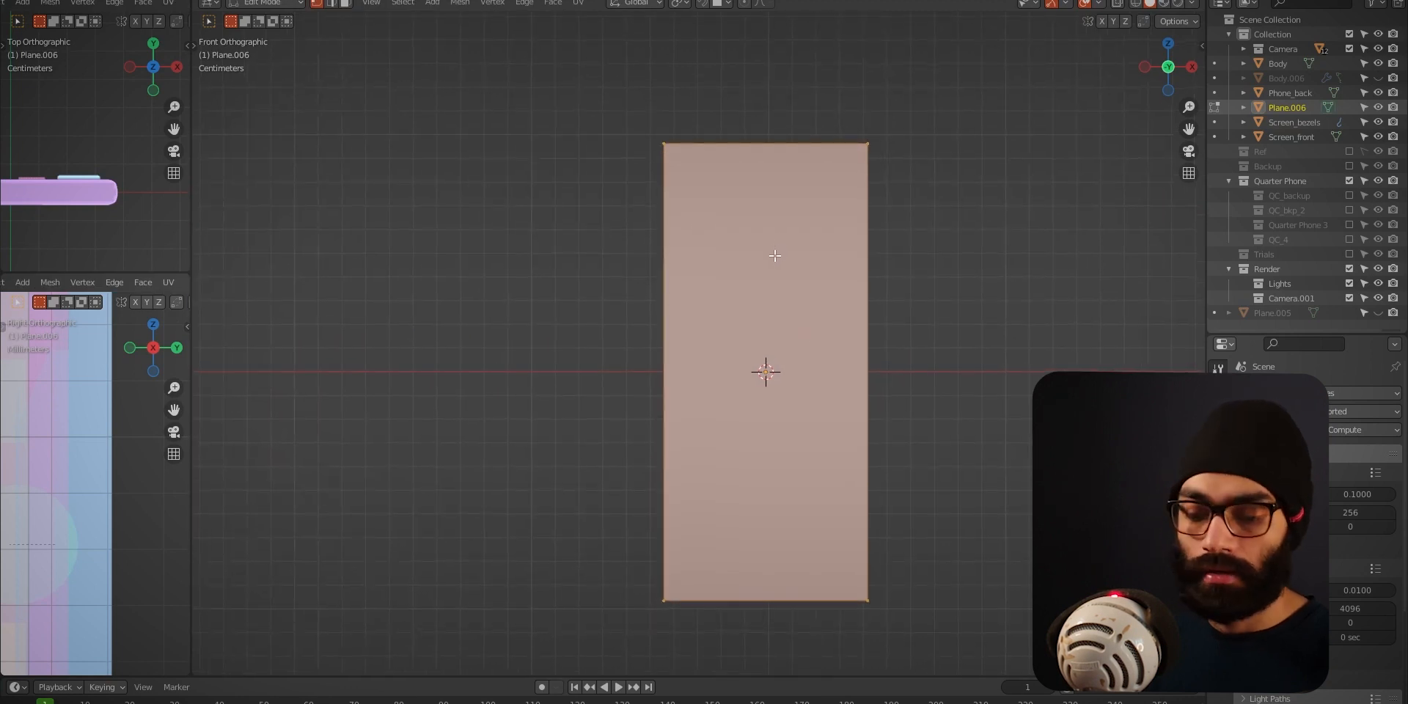
pyautogui.hotkey('ctrl', 'r')
pyautogui.scroll(1, 771, 145)
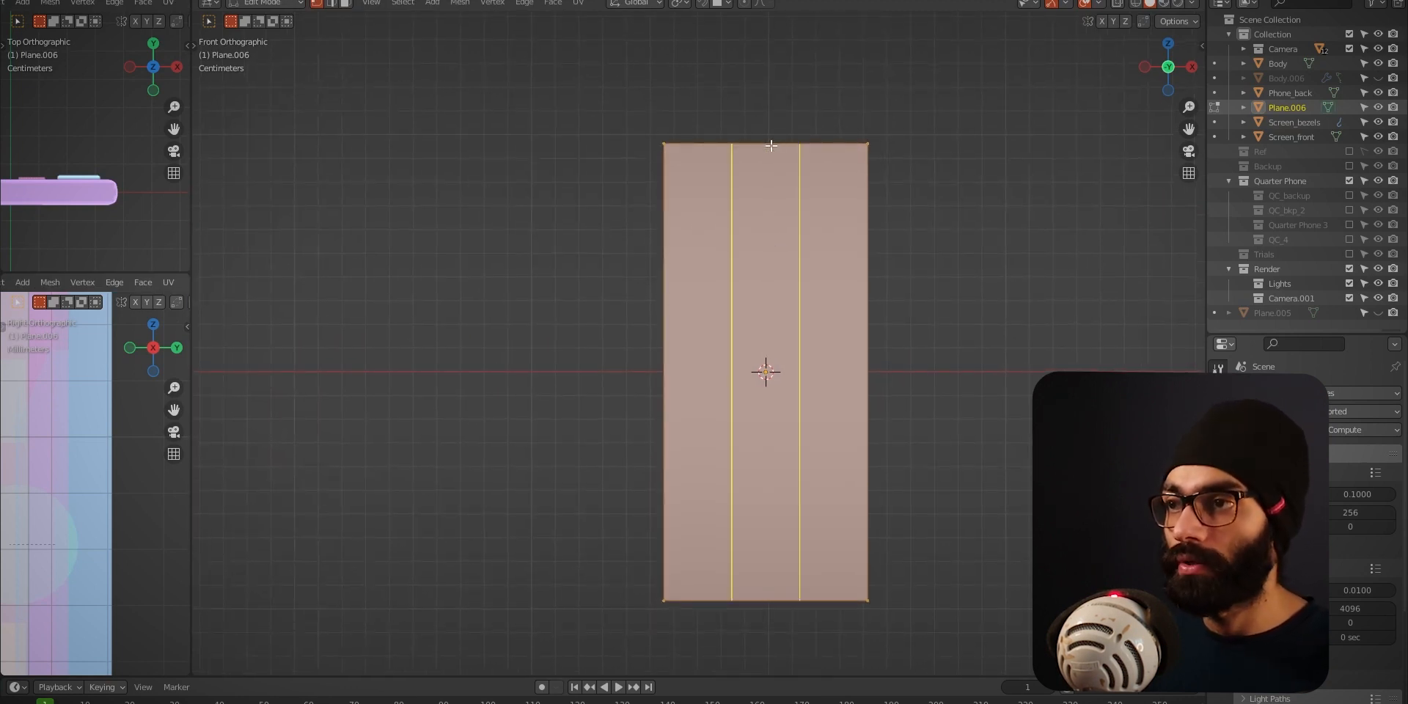
pyautogui.click(771, 145)
pyautogui.rightClick(813, 167)
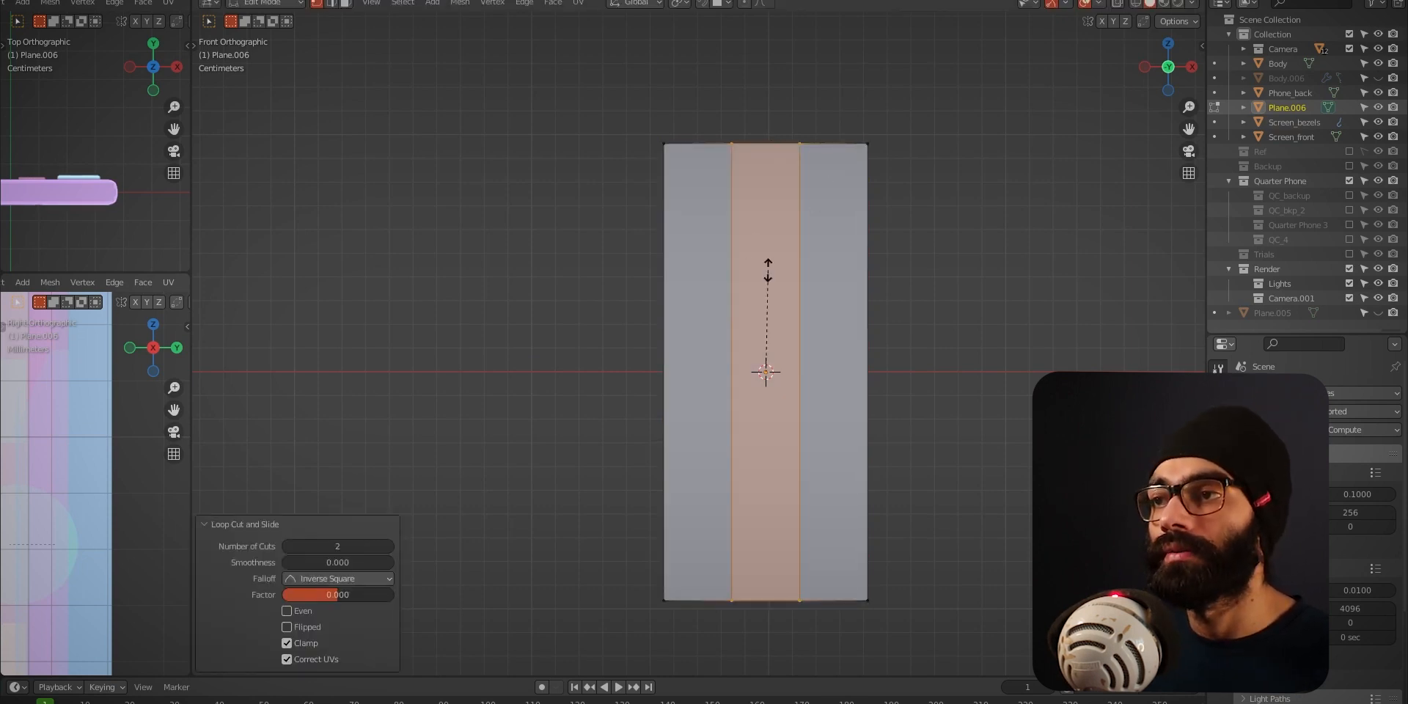
pyautogui.press('x')
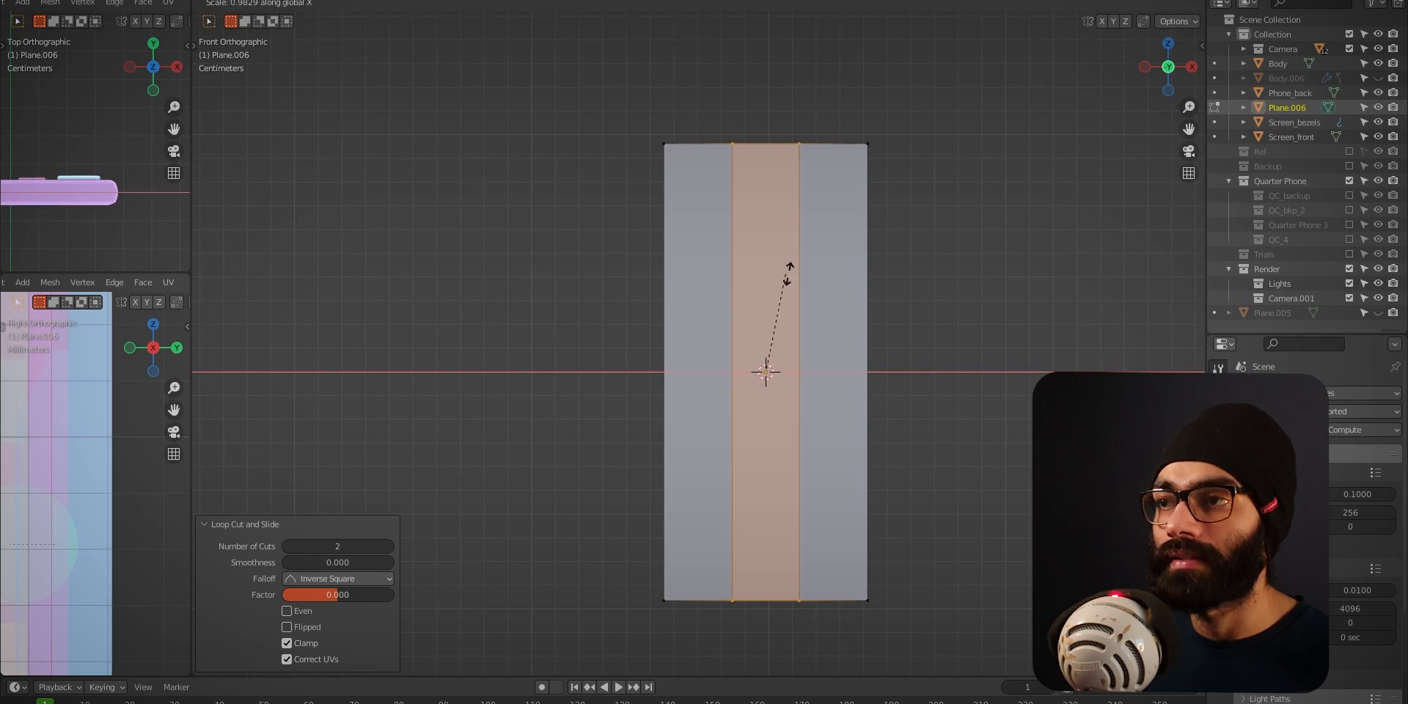
pyautogui.click(1009, 323)
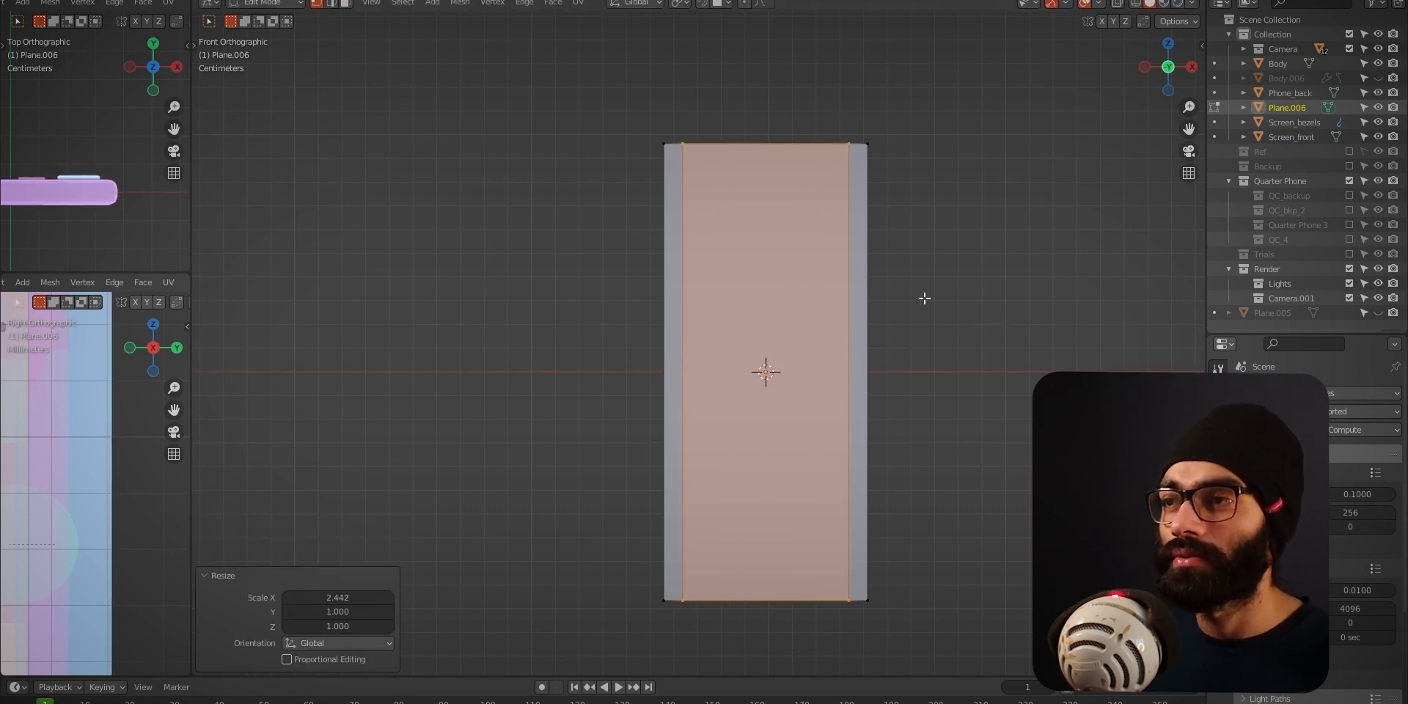
# - Add two centred horizontal loop cuts across the plane and scale them apart along Z toward its top and bottom edges
pyautogui.scroll(2, 807, 389)
pyautogui.scroll(-2, 807, 389)
pyautogui.keyDown('ctrl'); pyautogui.moveTo(811, 179); pyautogui.dragTo(811, 187, button='middle'); pyautogui.keyUp('ctrl')
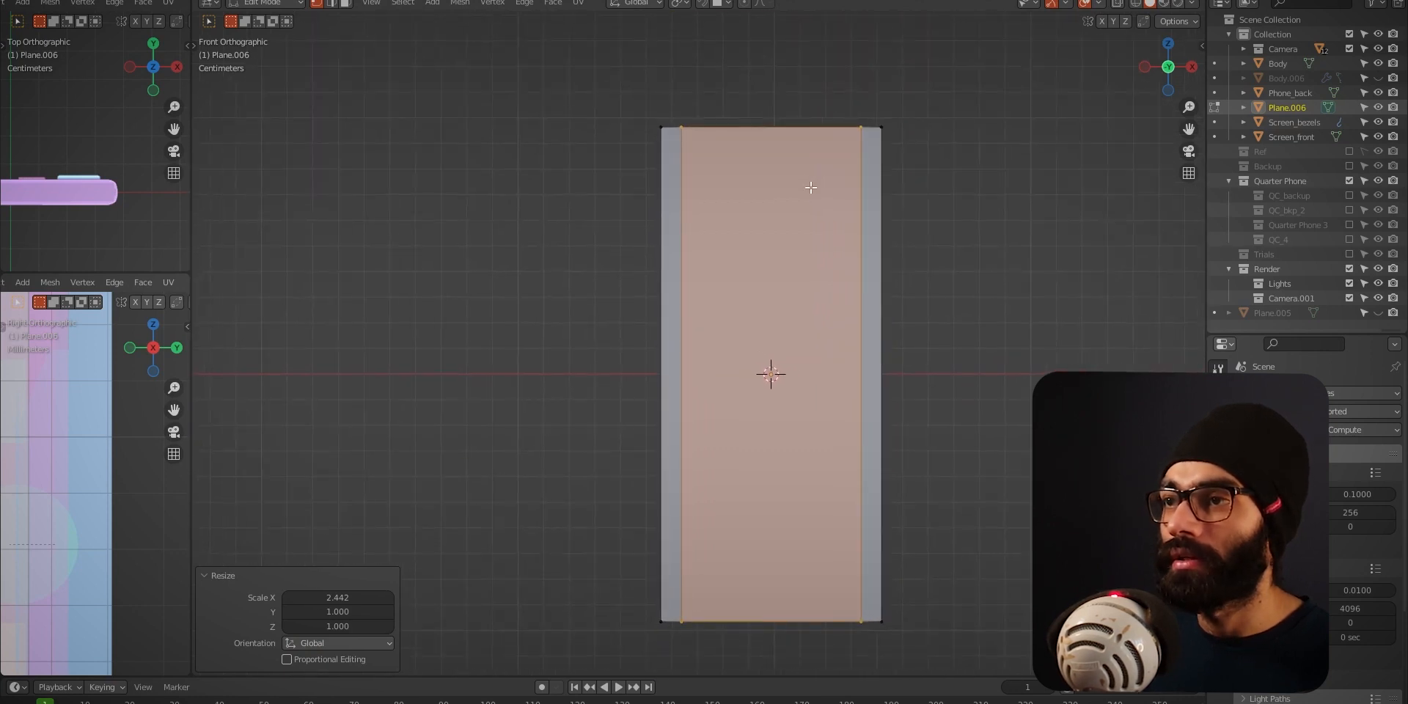
pyautogui.keyDown('shift'); pyautogui.moveTo(844, 242); pyautogui.dragTo(813, 246, button='middle'); pyautogui.keyUp('shift')
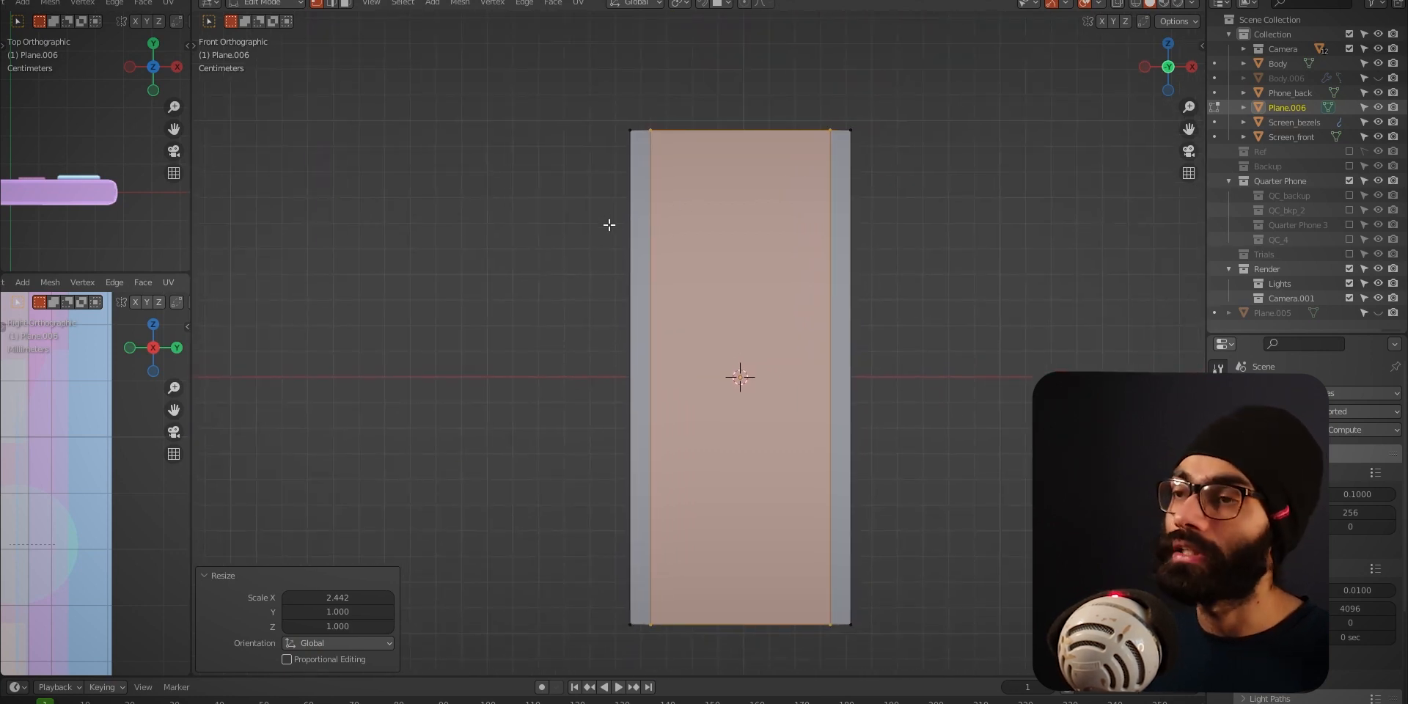
pyautogui.moveTo(604, 101); pyautogui.dragTo(639, 153)
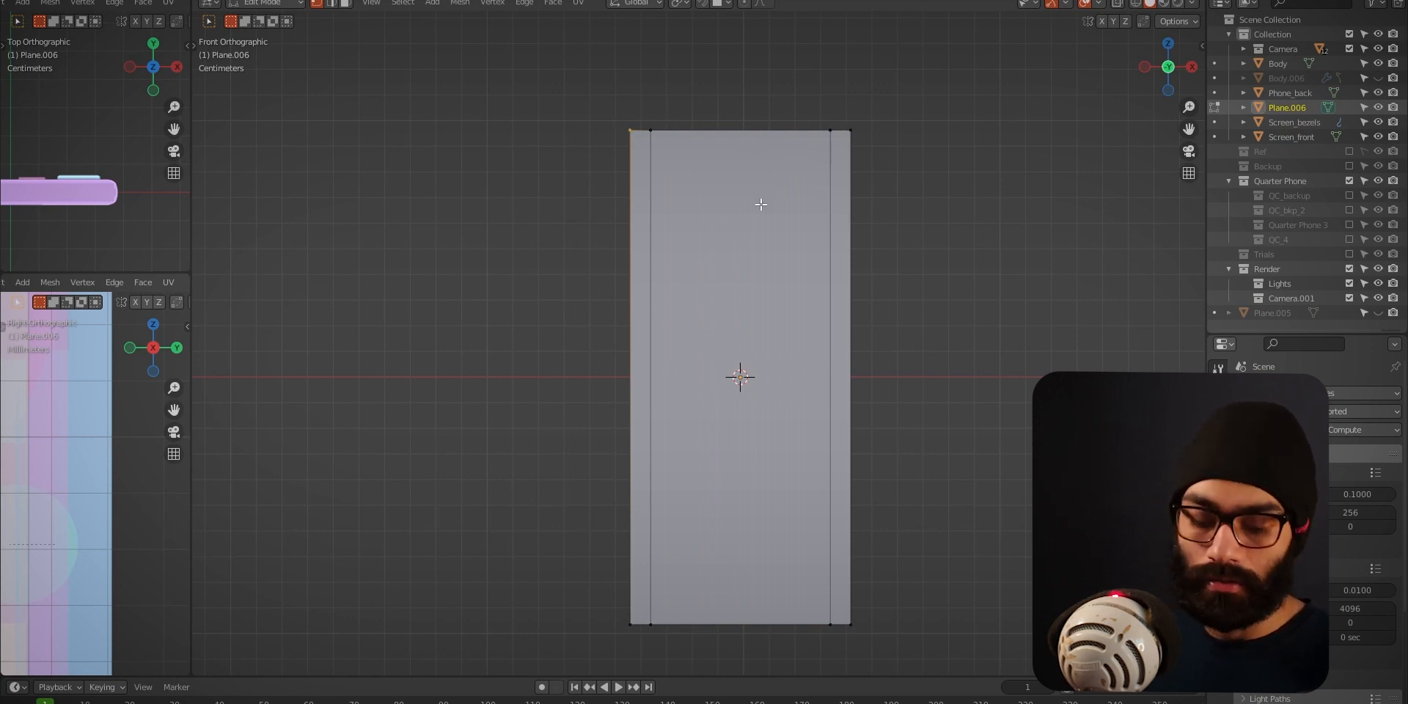
pyautogui.scroll(1, 621, 304)
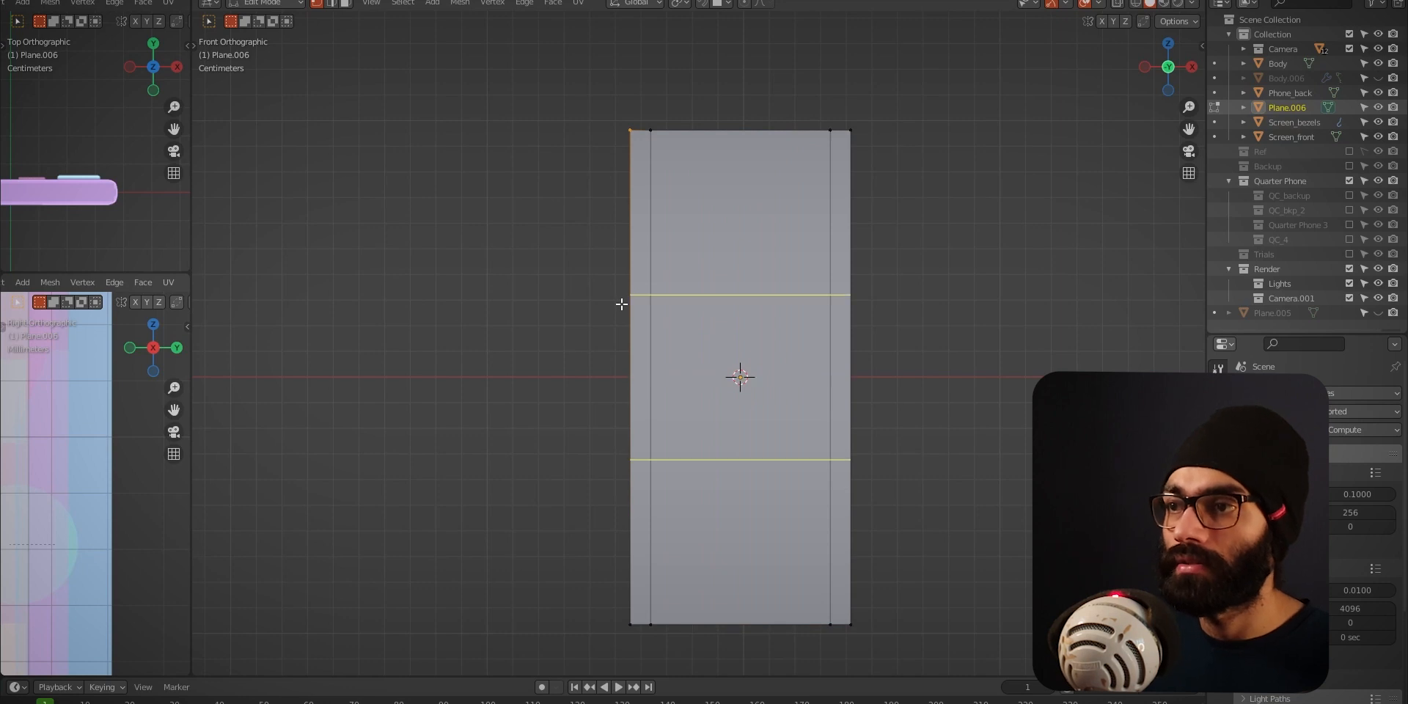
pyautogui.click(641, 300)
pyautogui.rightClick(704, 292)
pyautogui.press('s')
pyautogui.press('z')
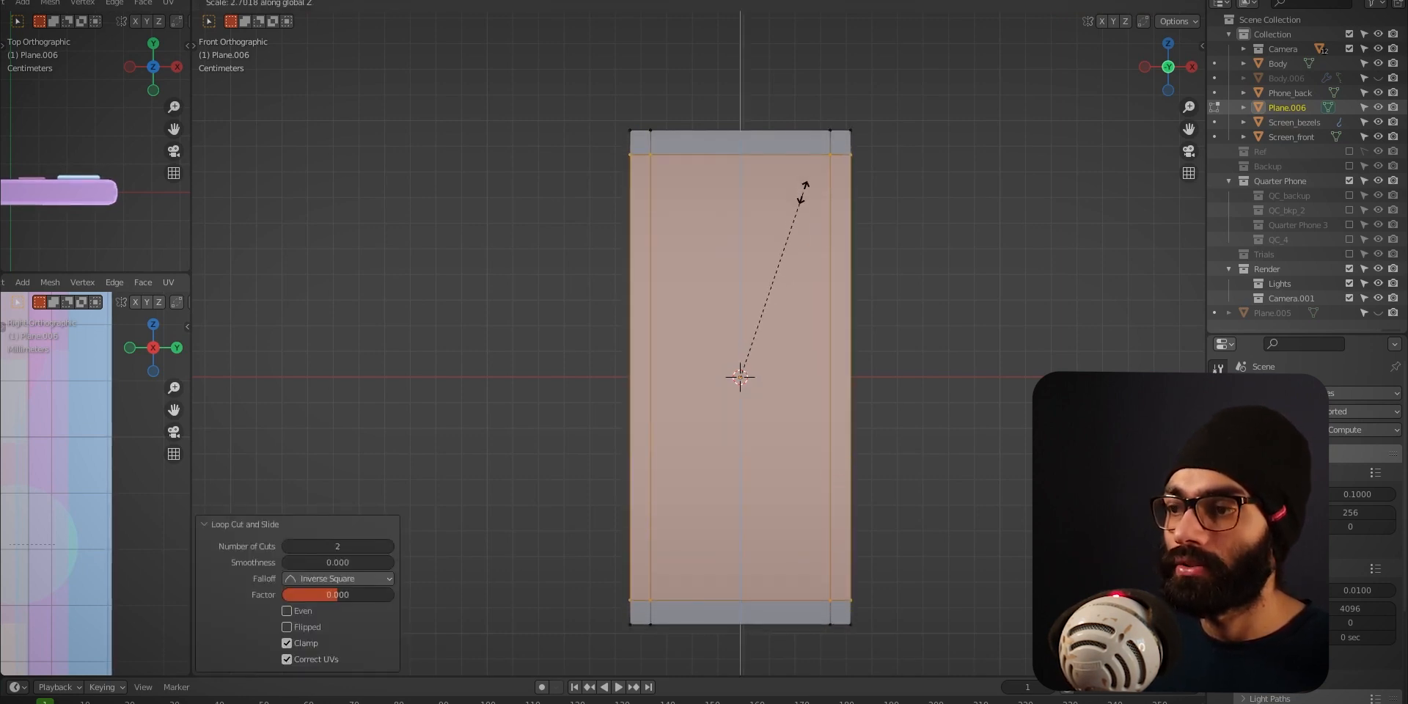
pyautogui.click(802, 183)
pyautogui.click(916, 198)
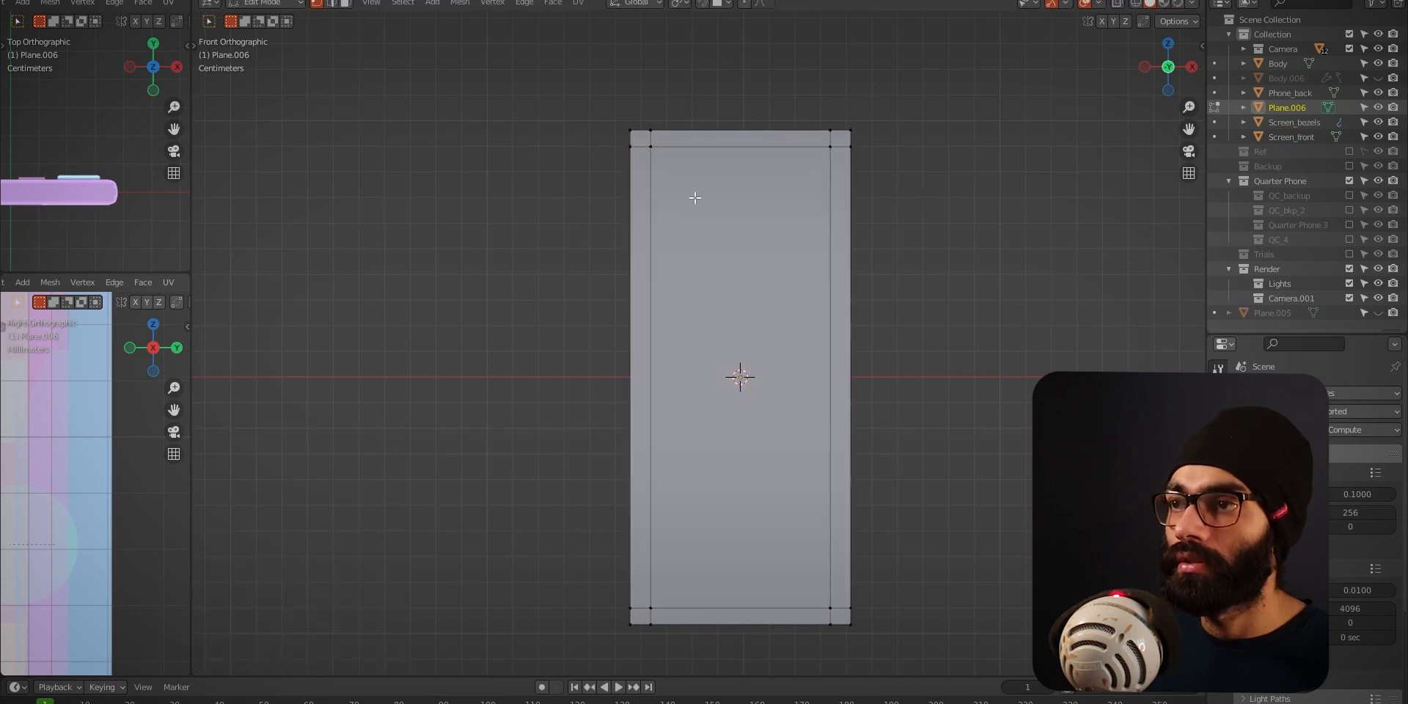
# - Round the plane's four outer corners with a vertex bevel of 0.0905 m width and 3 segments
pyautogui.click(630, 131)
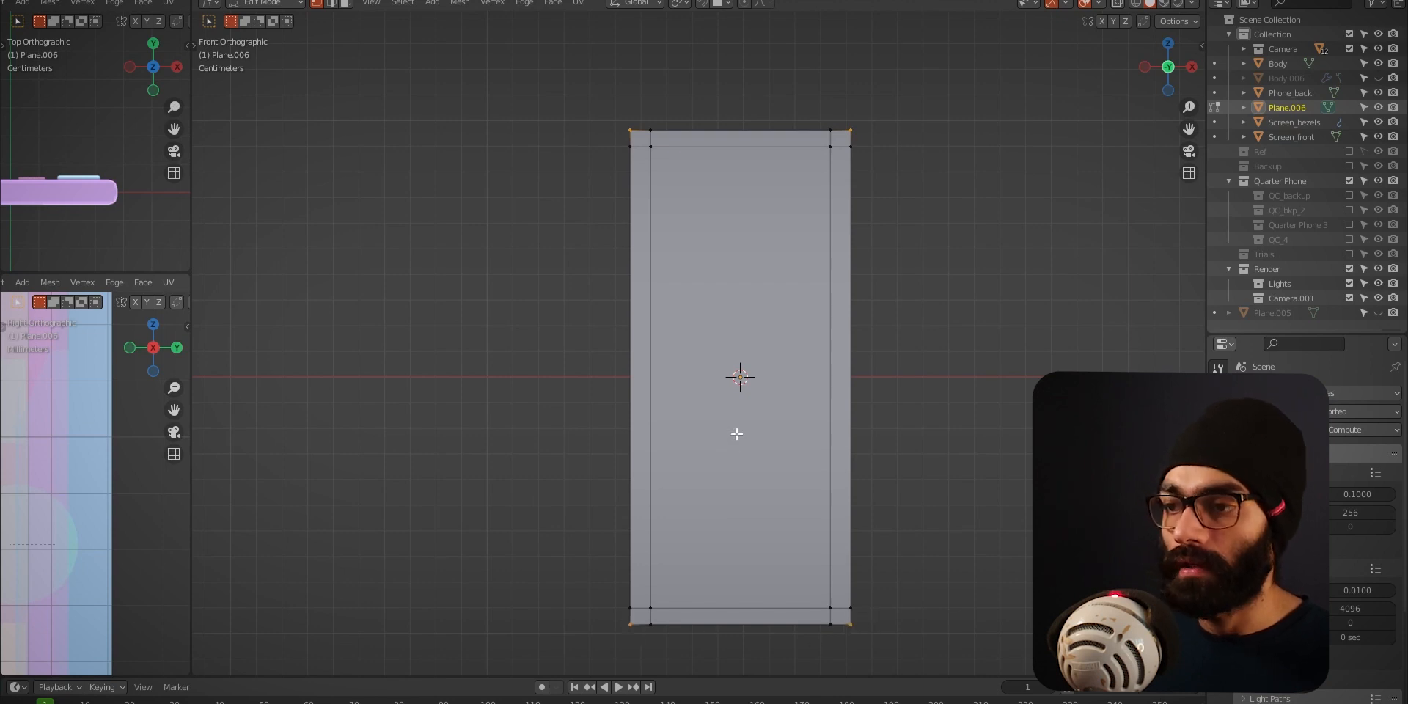
pyautogui.click(816, 370)
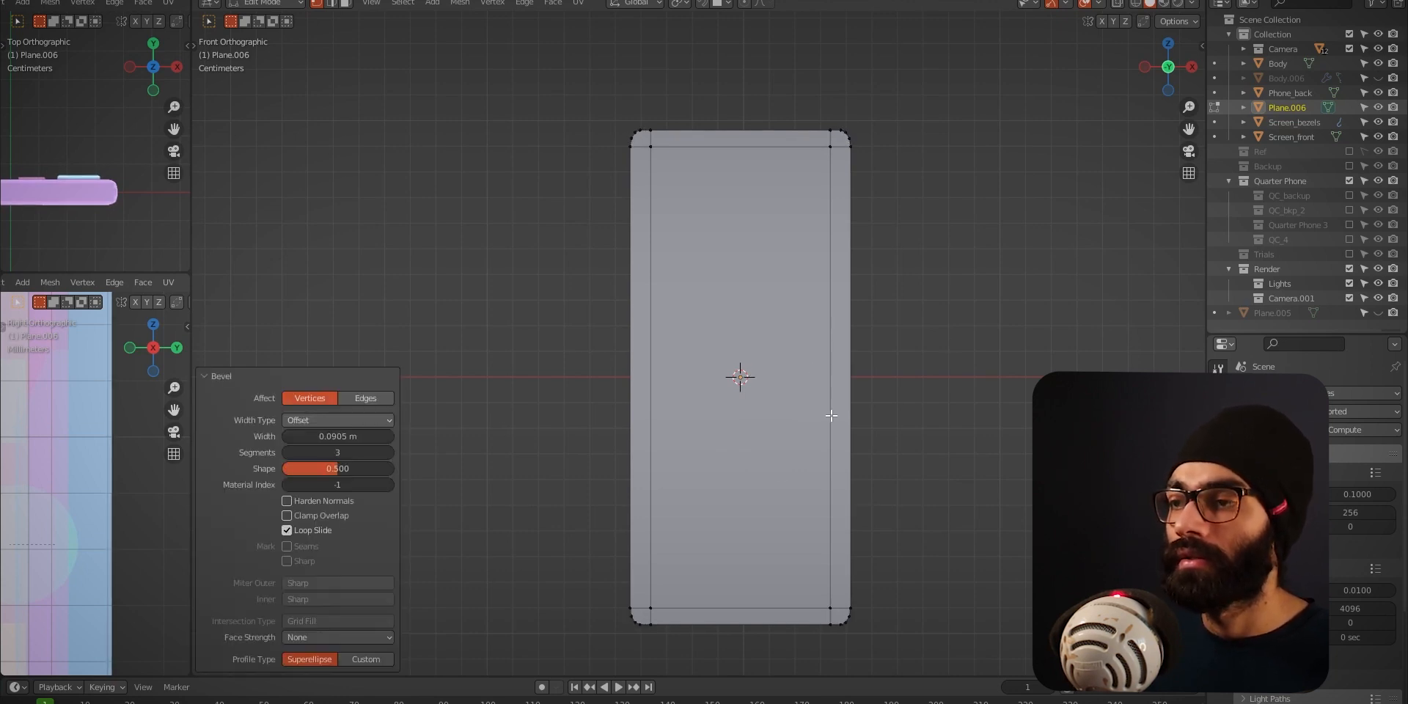
# - Set the pivot point to the 3D cursor on the right side strip's inner edge and rotate the strip's faces 40° about Z
pyautogui.press('3')
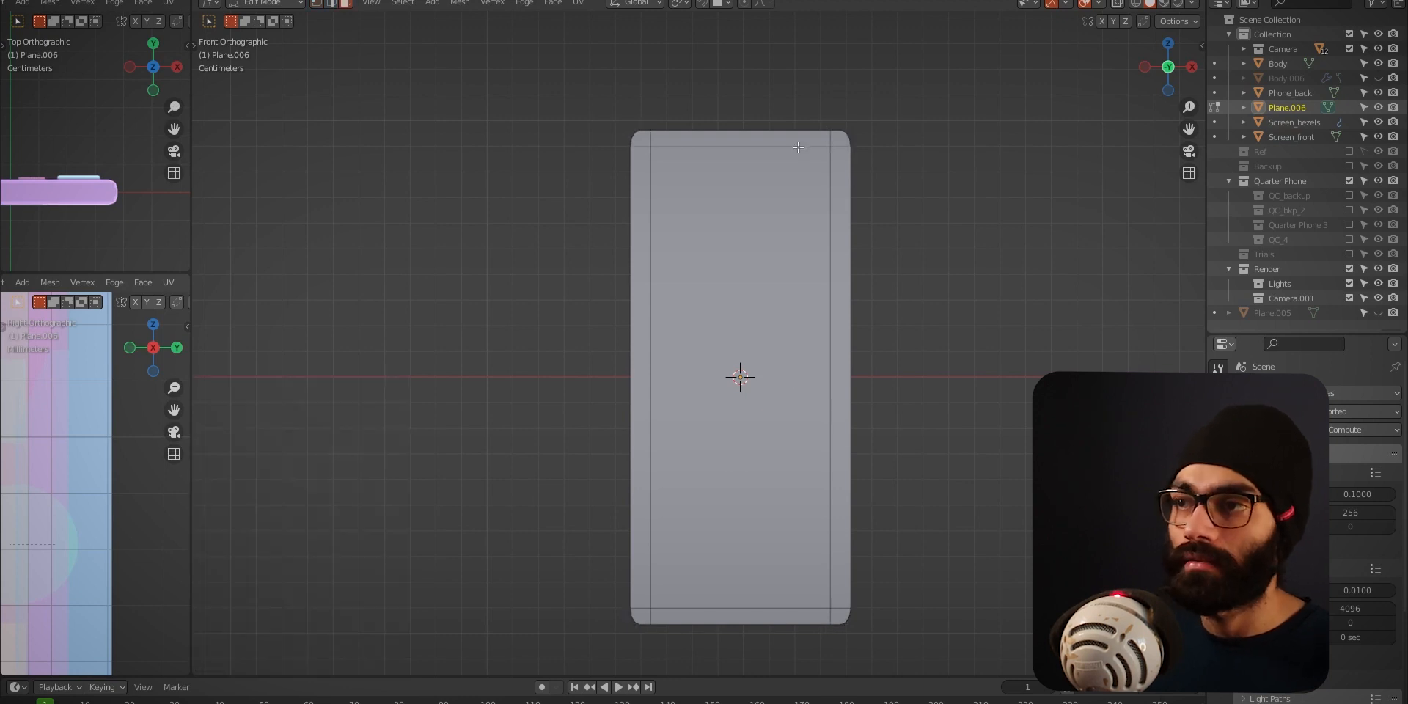
pyautogui.moveTo(837, 108); pyautogui.dragTo(878, 645)
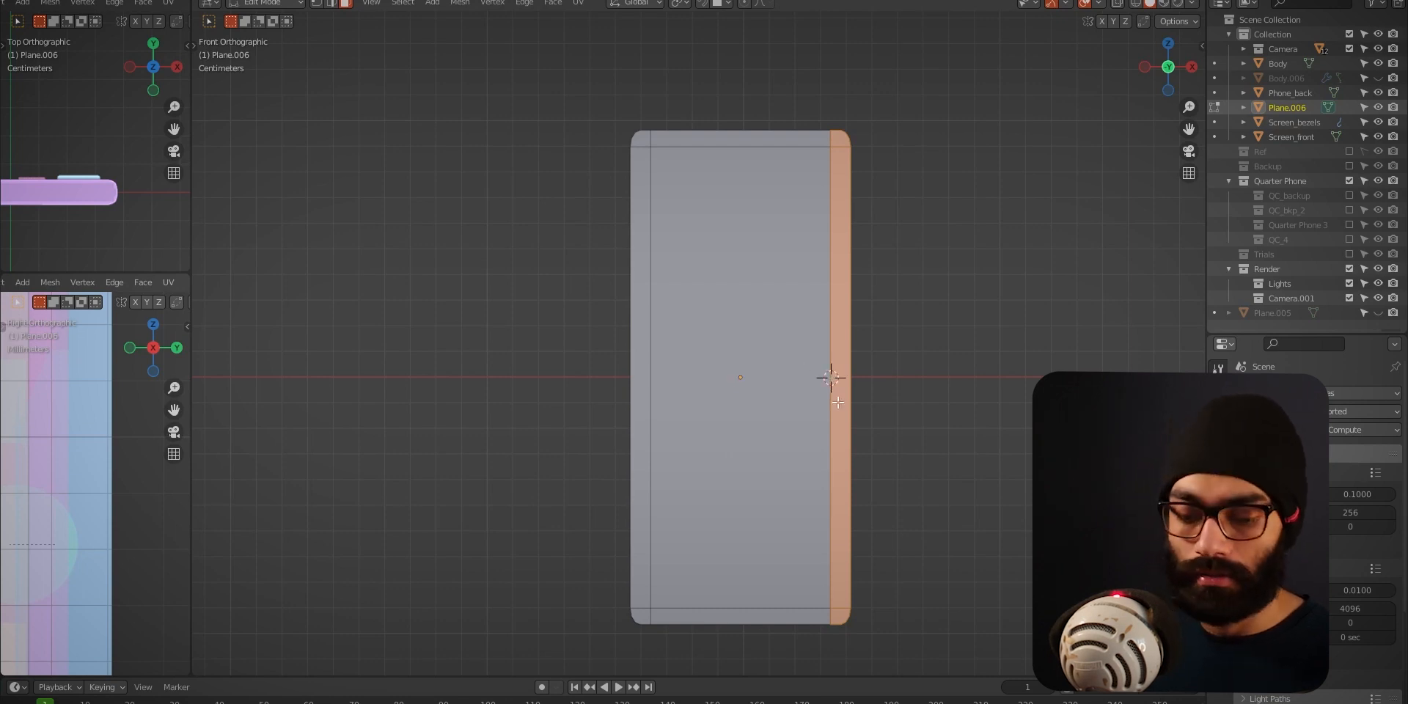
pyautogui.press('r')
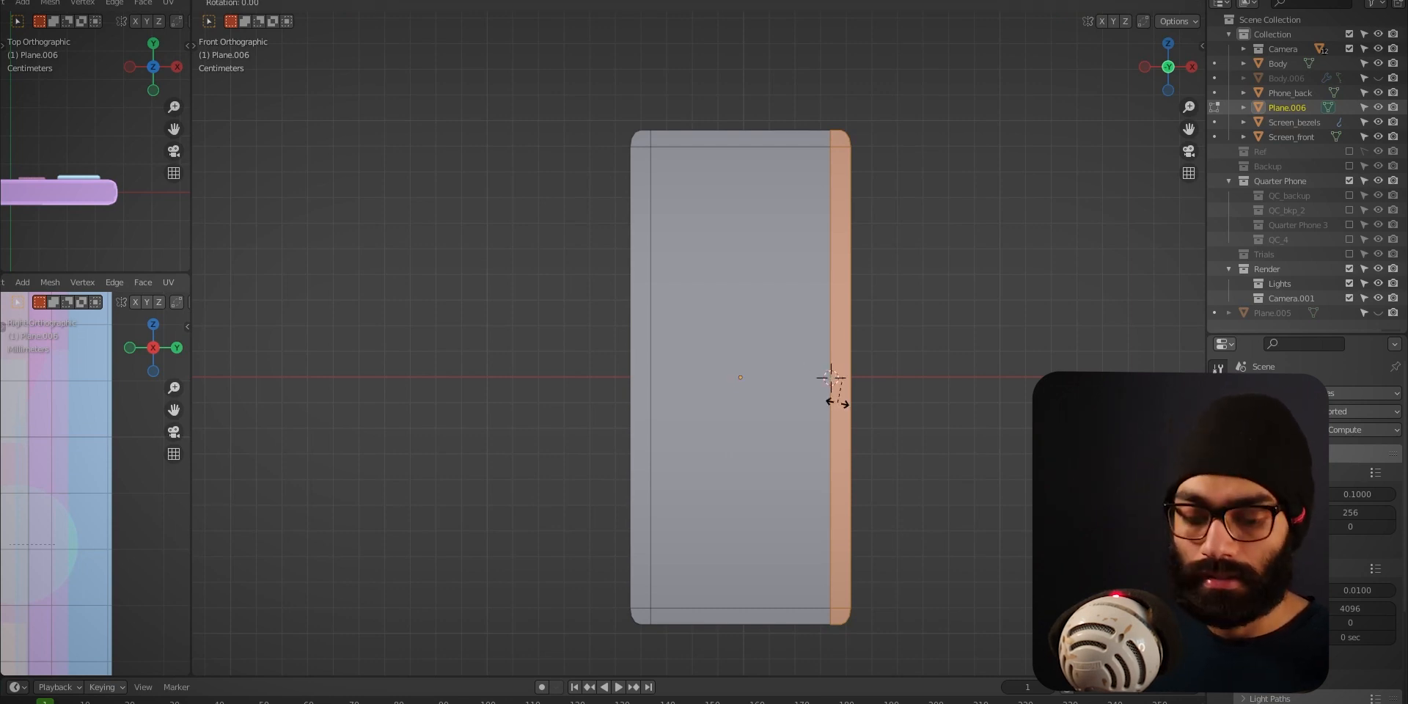
pyautogui.press('z')
pyautogui.press('Escape')
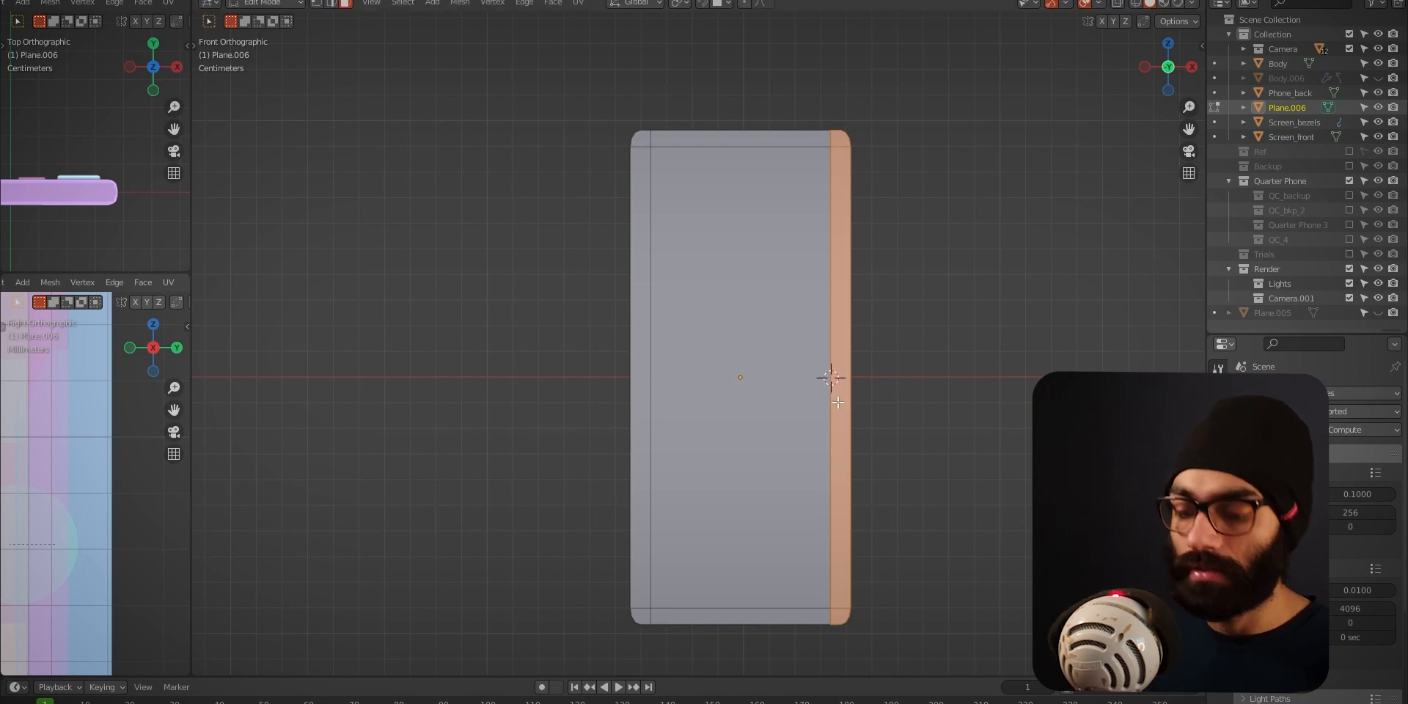
pyautogui.press('.')
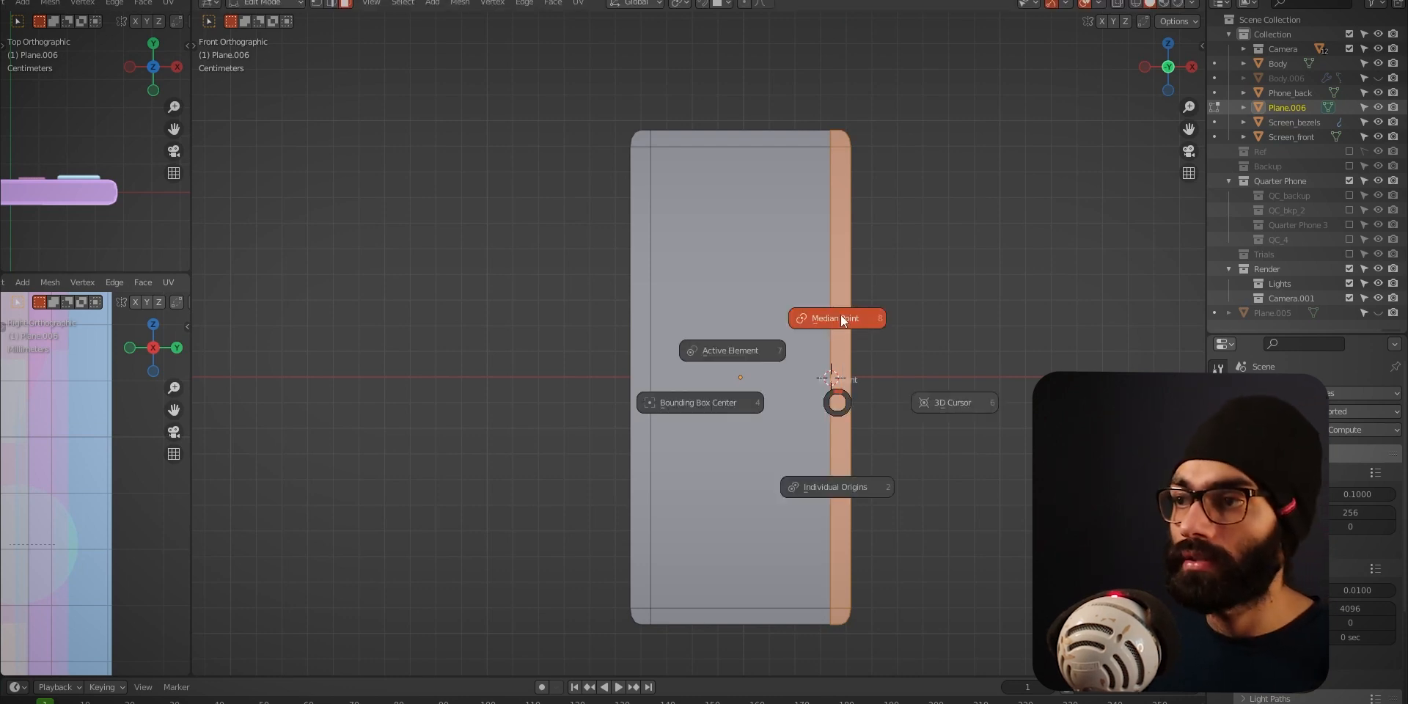
pyautogui.click(943, 407)
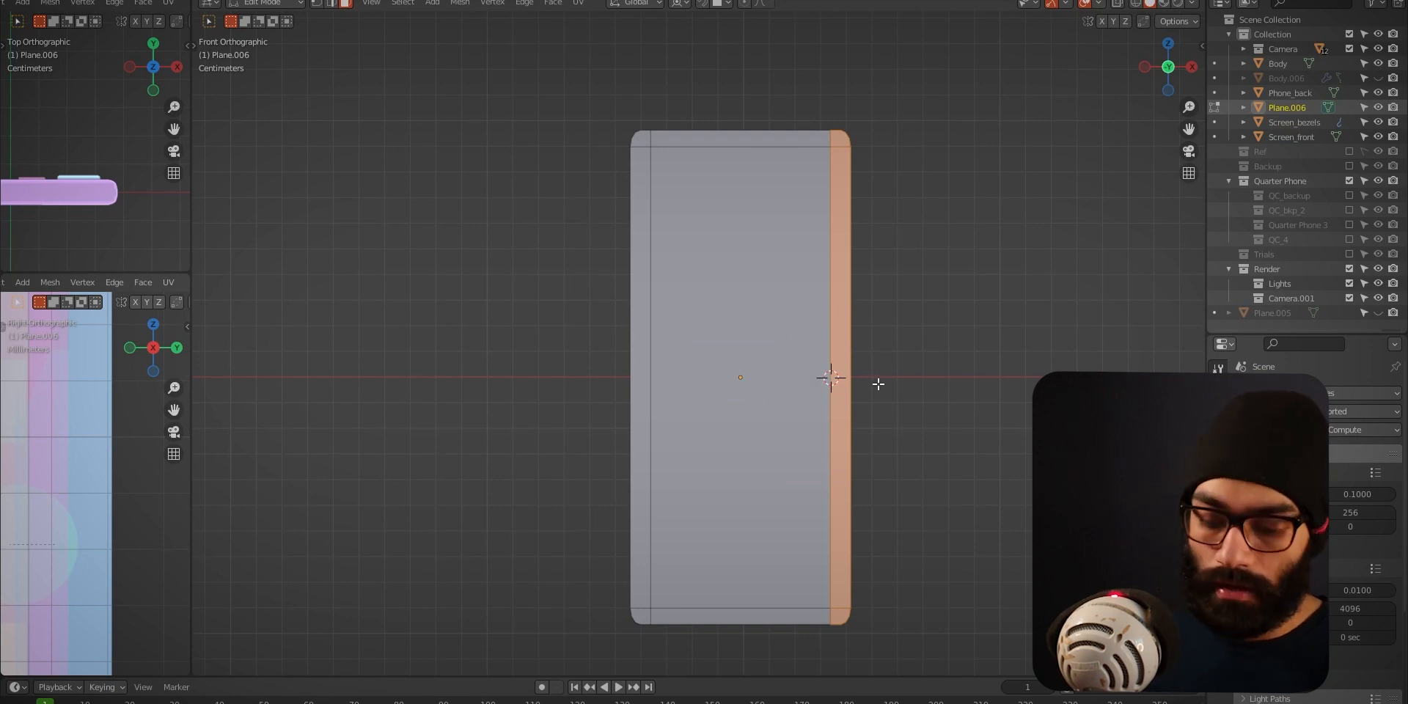
pyautogui.write('rz20')
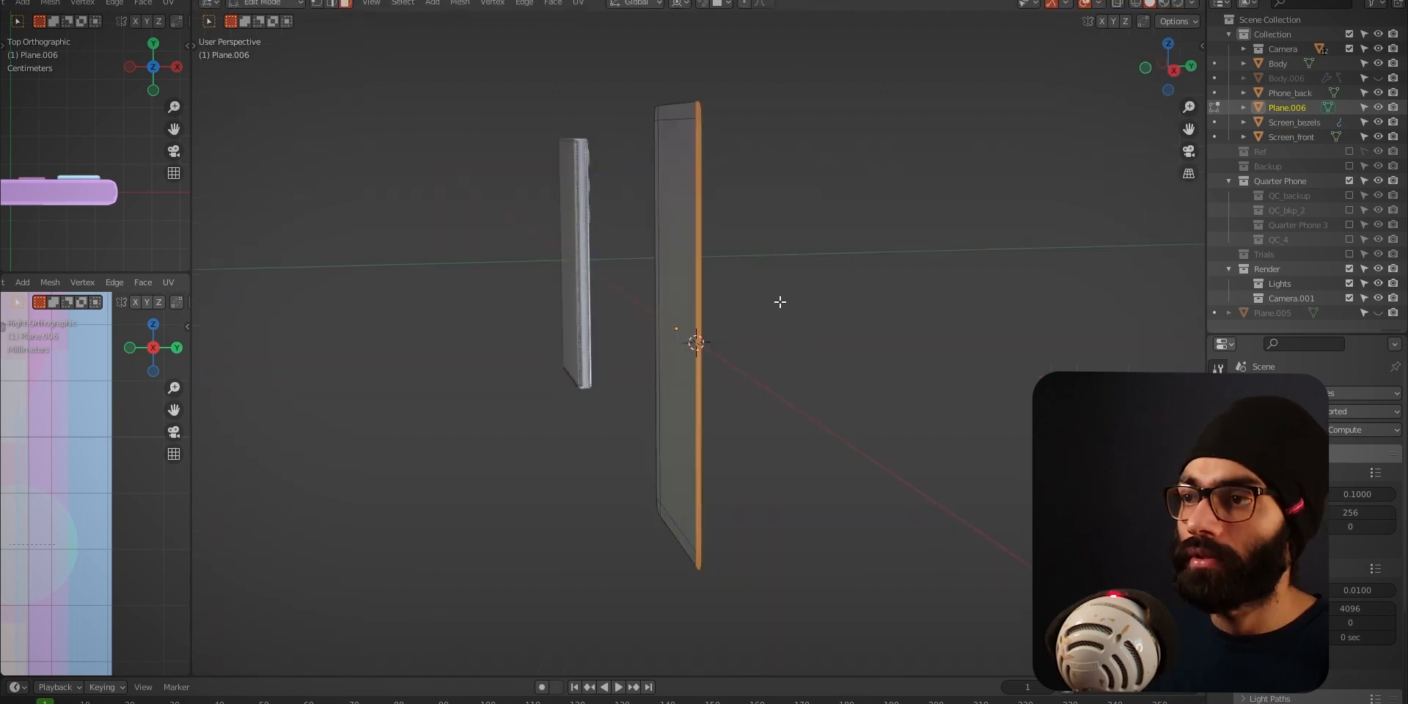
pyautogui.press('KP_1')
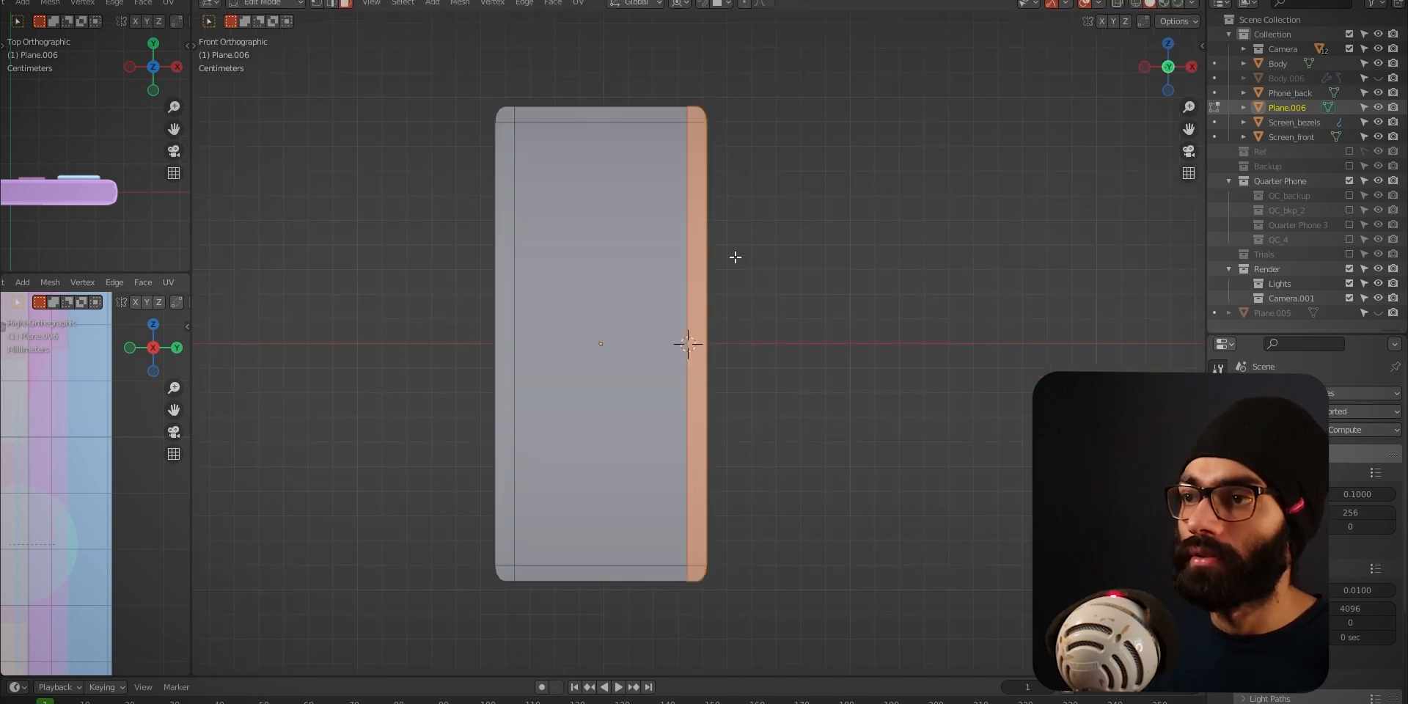
pyautogui.press('r')
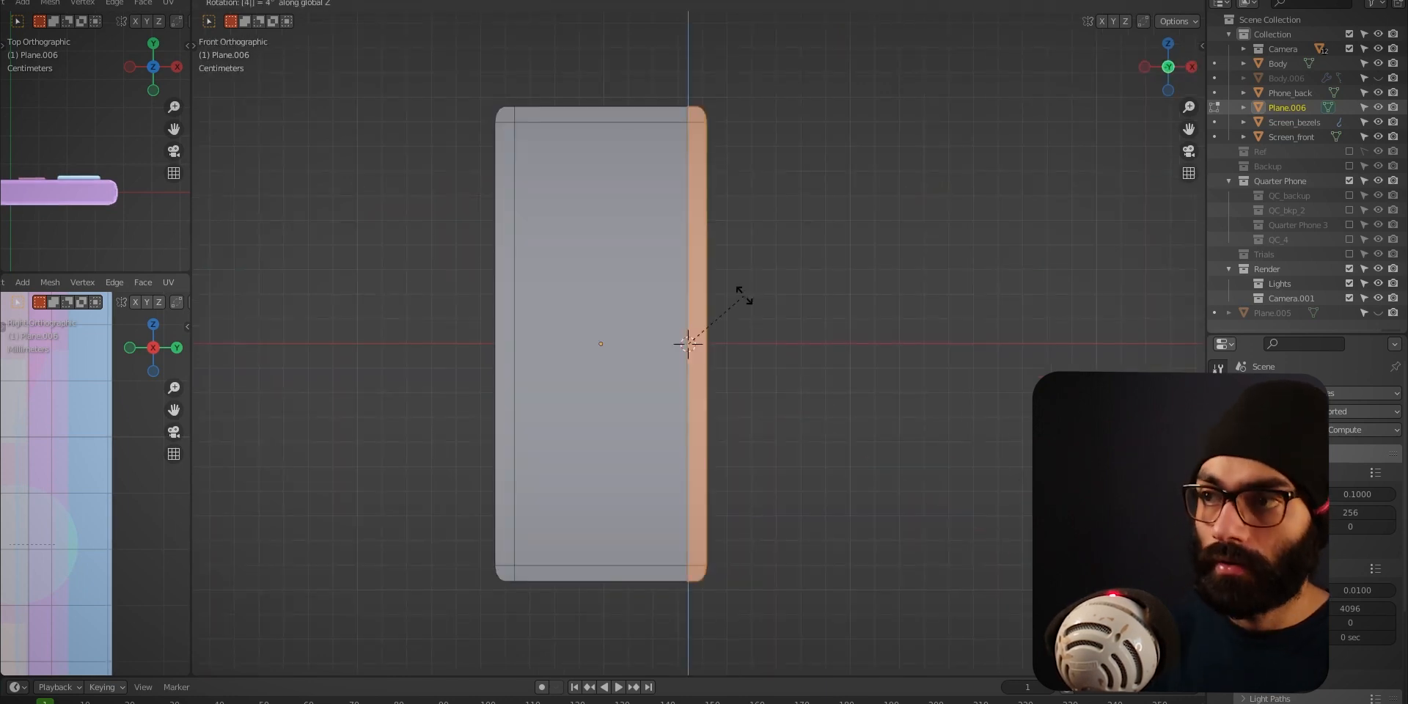
pyautogui.write('40')
pyautogui.press('Return')
# - Rotate the left side strip's faces -40° about Z around the 3D cursor on its inner edge
pyautogui.moveTo(435, 72); pyautogui.dragTo(513, 638)
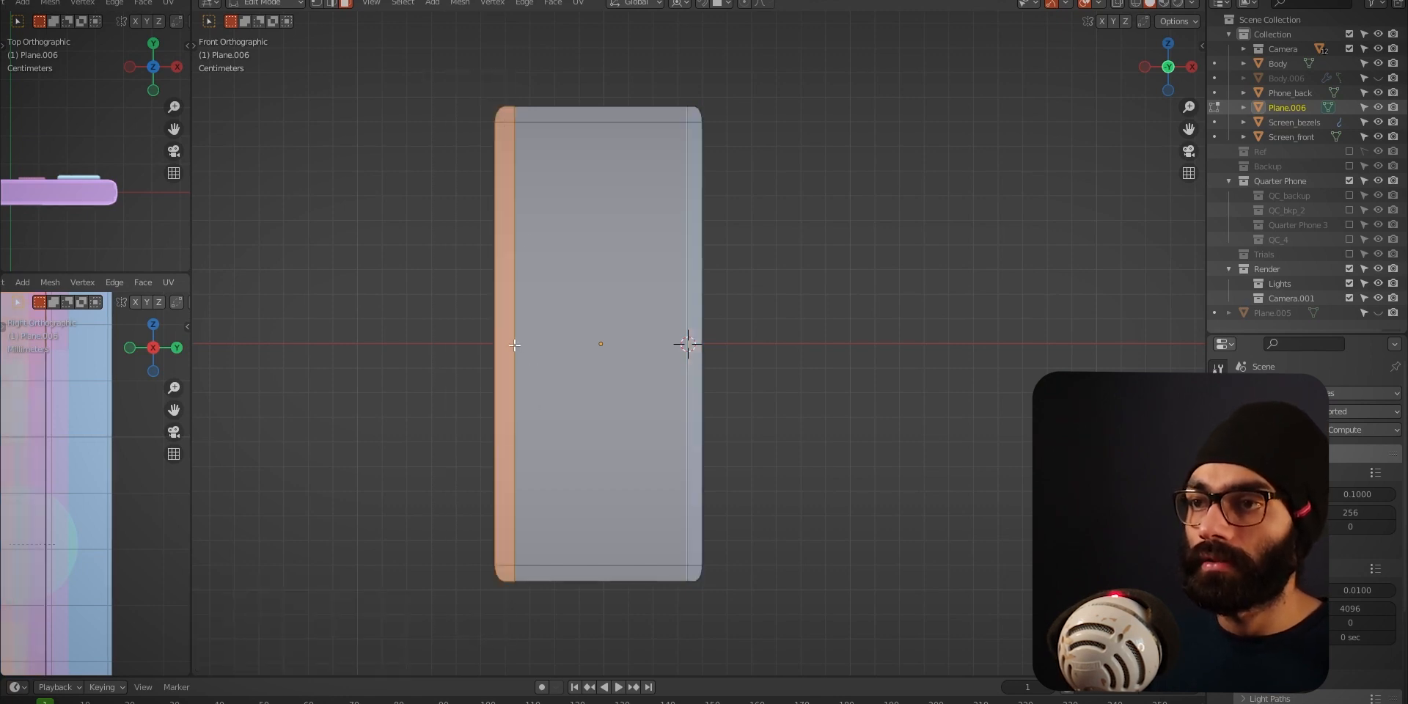
pyautogui.write('r40')
pyautogui.press('-')
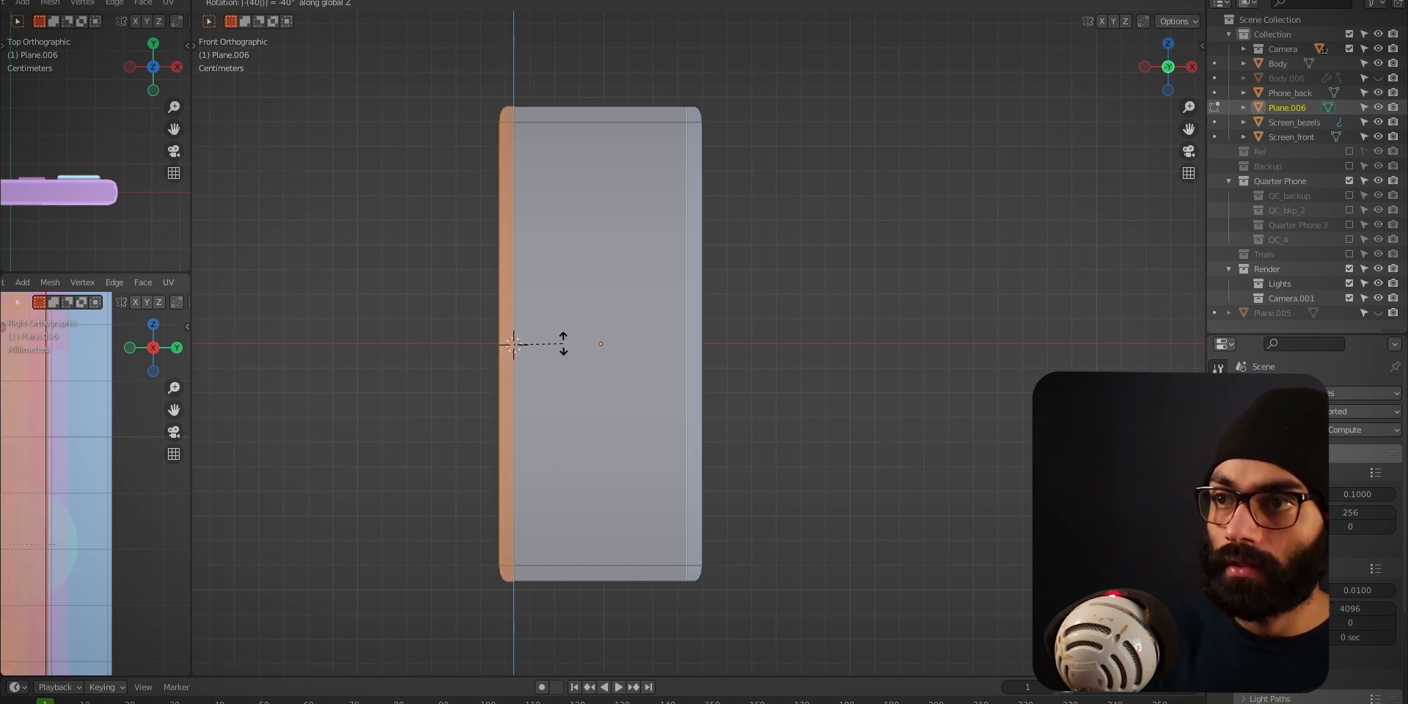
pyautogui.press('Return')
# - Return to Object Mode and move the bent plane slightly along the Y axis
pyautogui.press('Tab')
pyautogui.moveTo(656, 362); pyautogui.dragTo(767, 445, button='middle')
pyautogui.moveTo(712, 354); pyautogui.dragTo(774, 365, button='middle')
pyautogui.press('g')
pyautogui.press('y')
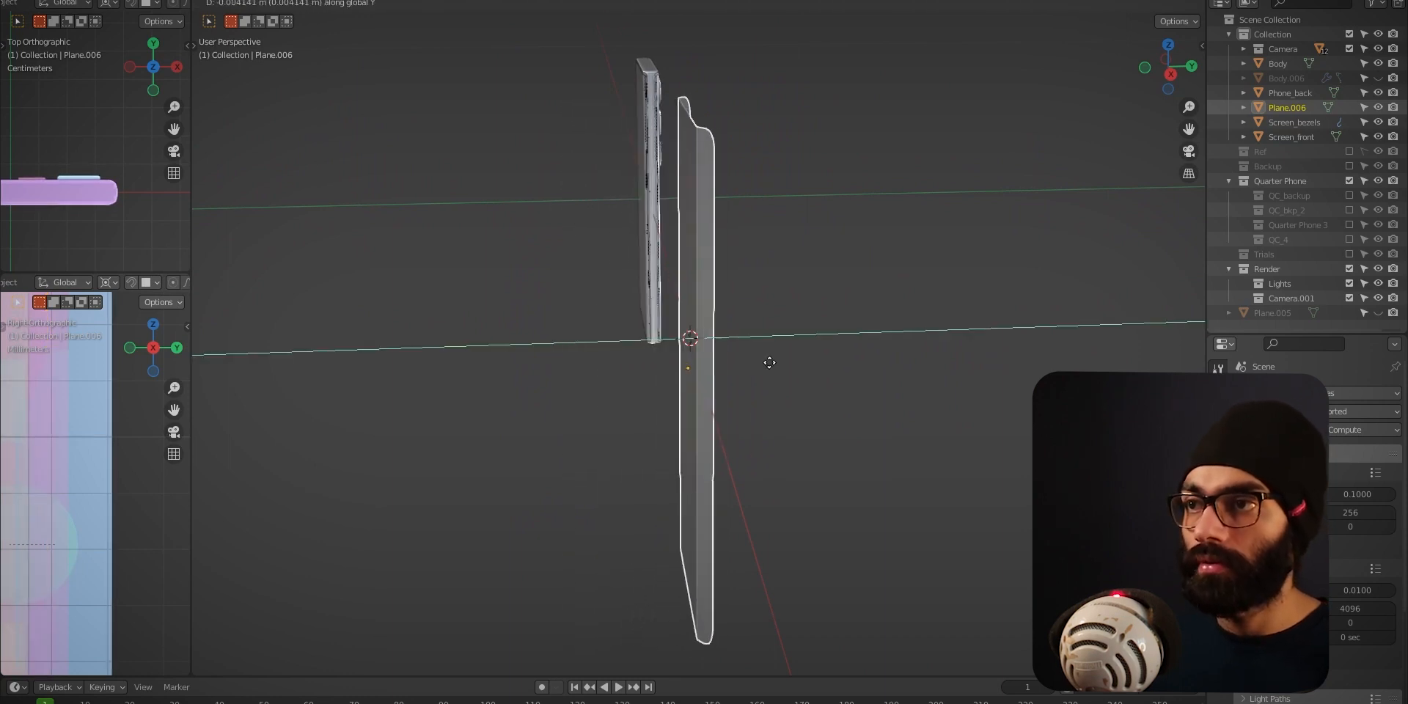
pyautogui.click(756, 363)
# - Select the plane's outer boundary edge loop, extrude it in place and fatten it outward with a Shrink/Fatten offset of 0.0457 m
pyautogui.press('Tab')
pyautogui.moveTo(754, 201); pyautogui.dragTo(688, 208, button='middle')
pyautogui.moveTo(717, 284); pyautogui.dragTo(633, 253, button='middle')
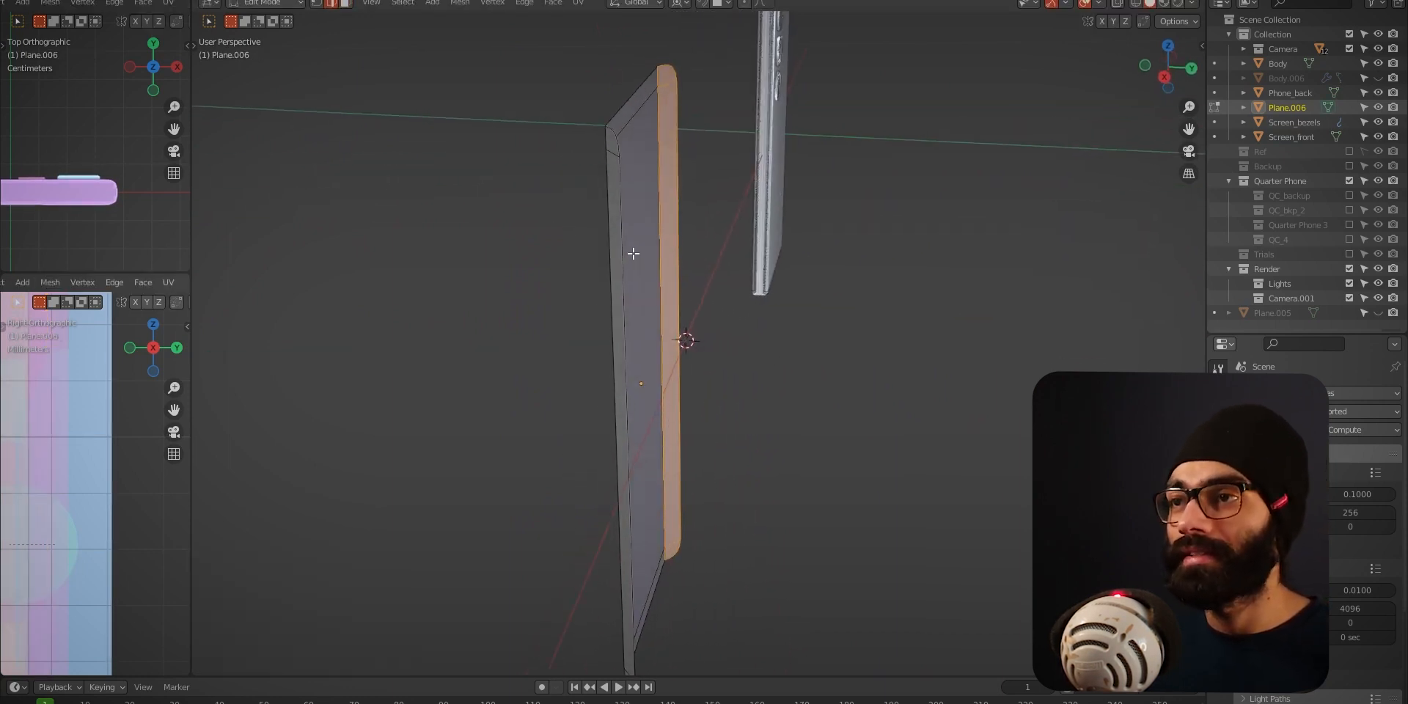
pyautogui.keyDown('alt'); pyautogui.click(616, 138); pyautogui.keyUp('alt')
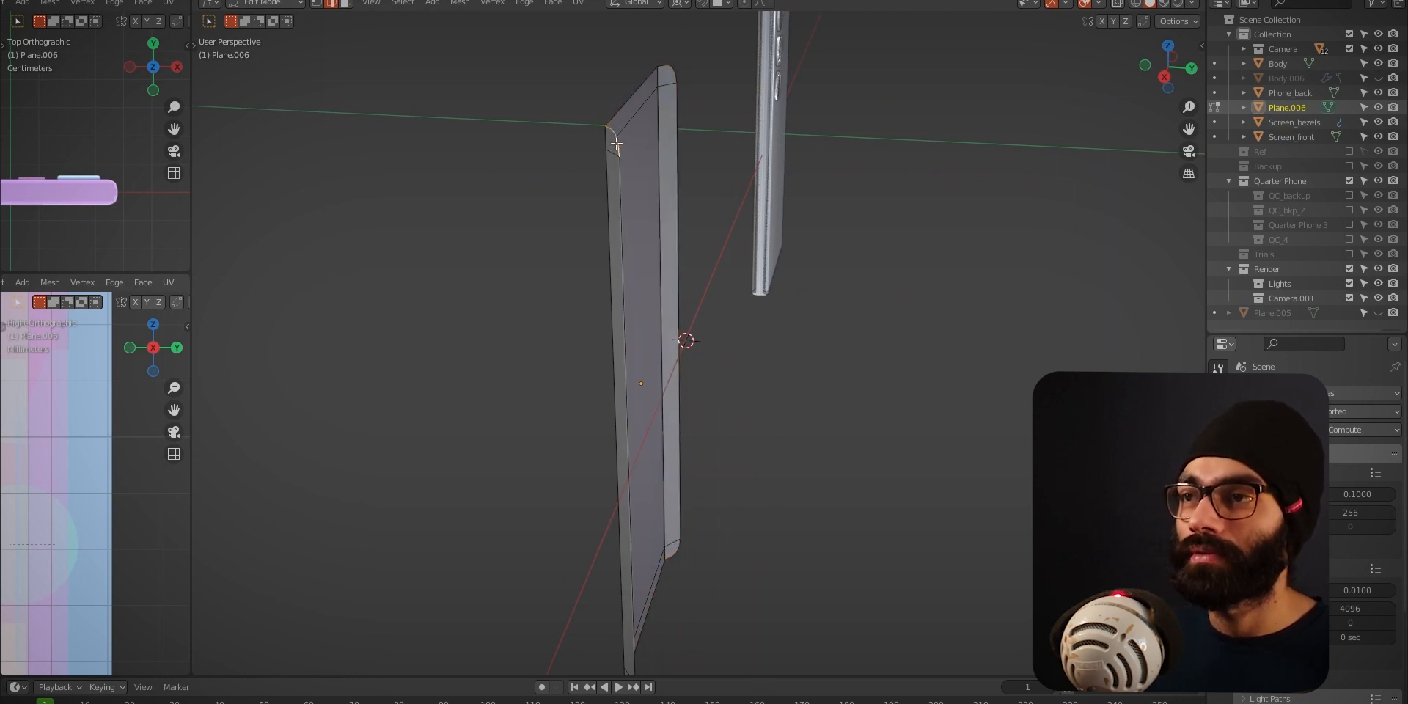
pyautogui.moveTo(638, 209); pyautogui.dragTo(931, 217, button='middle')
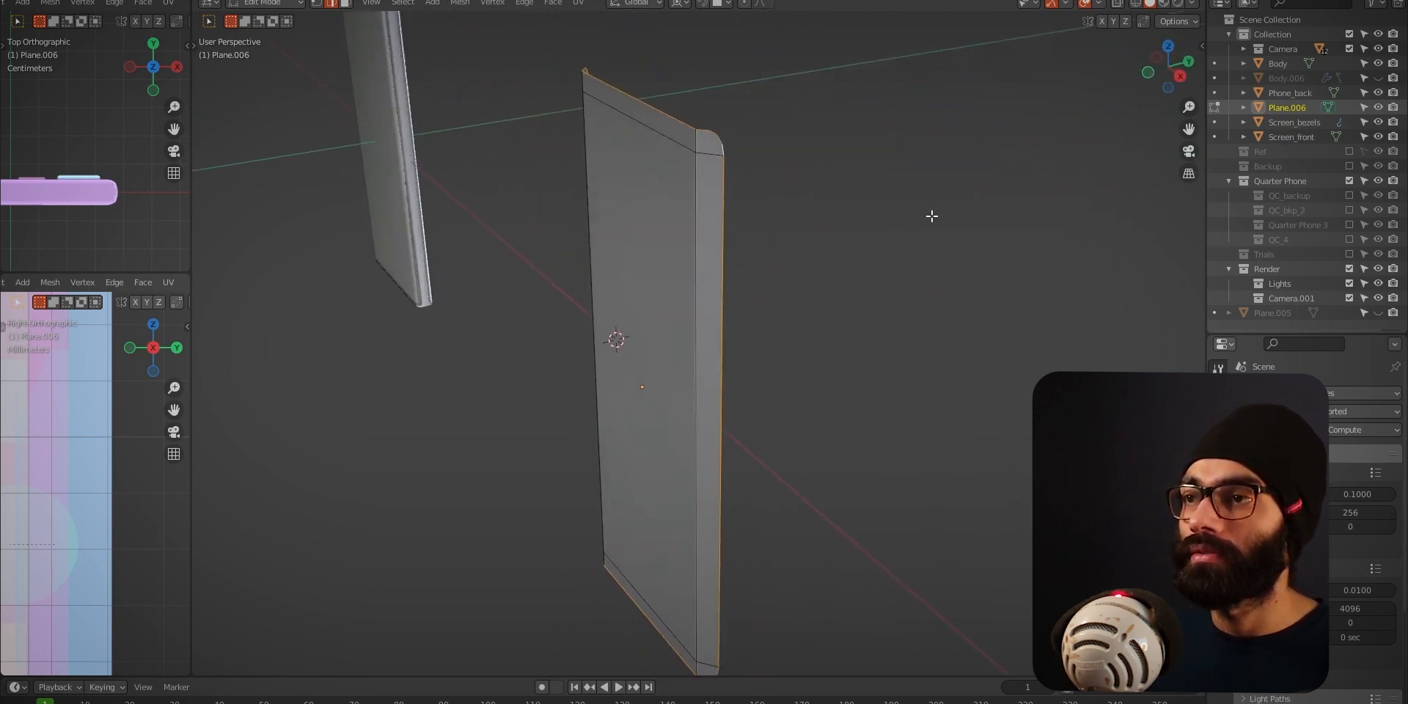
pyautogui.press('KP_1')
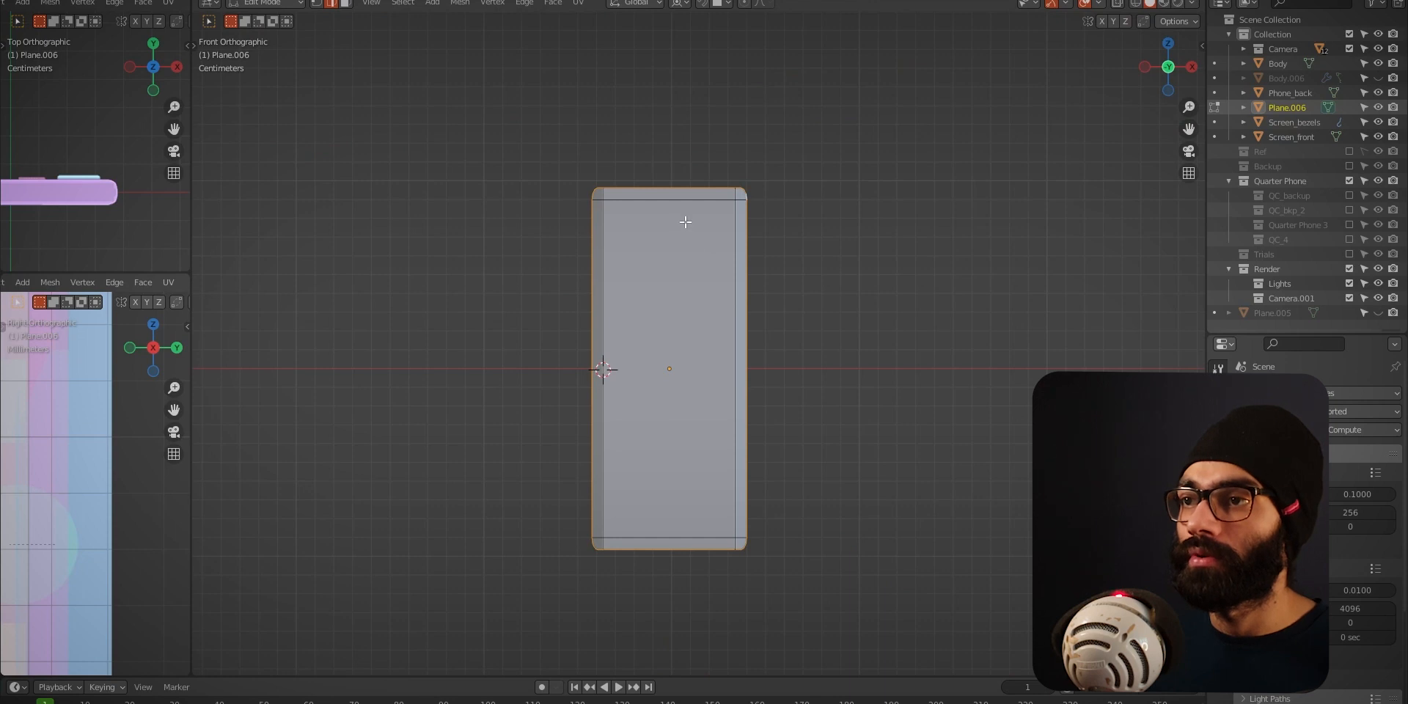
pyautogui.scroll(3, 685, 222)
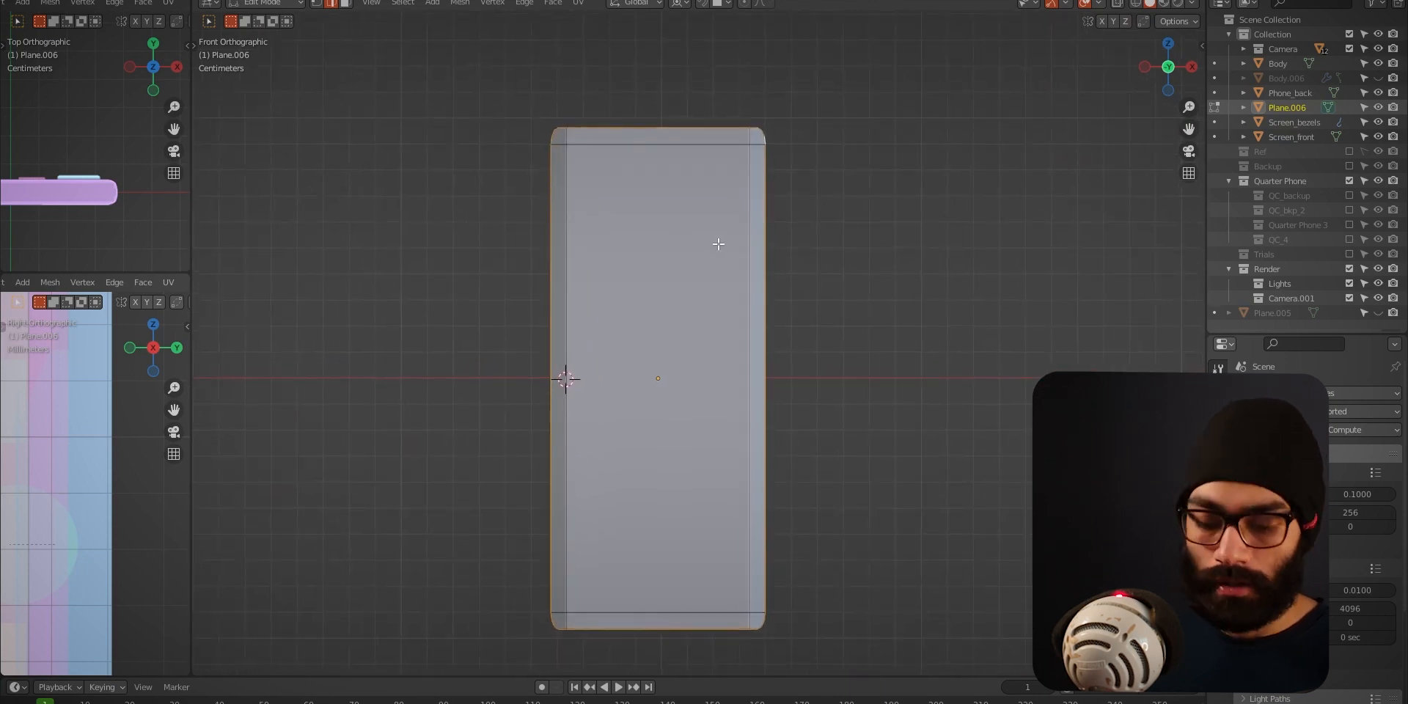
pyautogui.hotkey('shift', 'd')
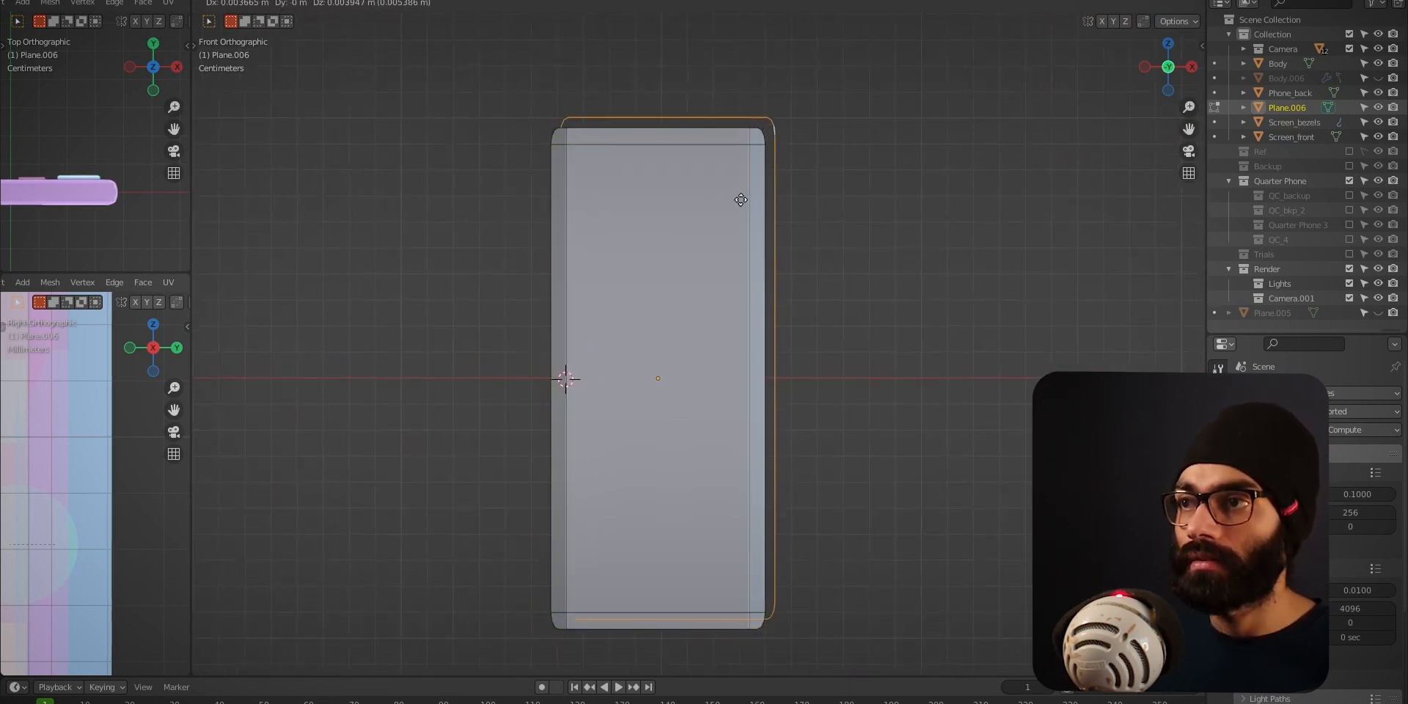
pyautogui.rightClick(702, 177)
pyautogui.press('e')
pyautogui.rightClick(778, 151)
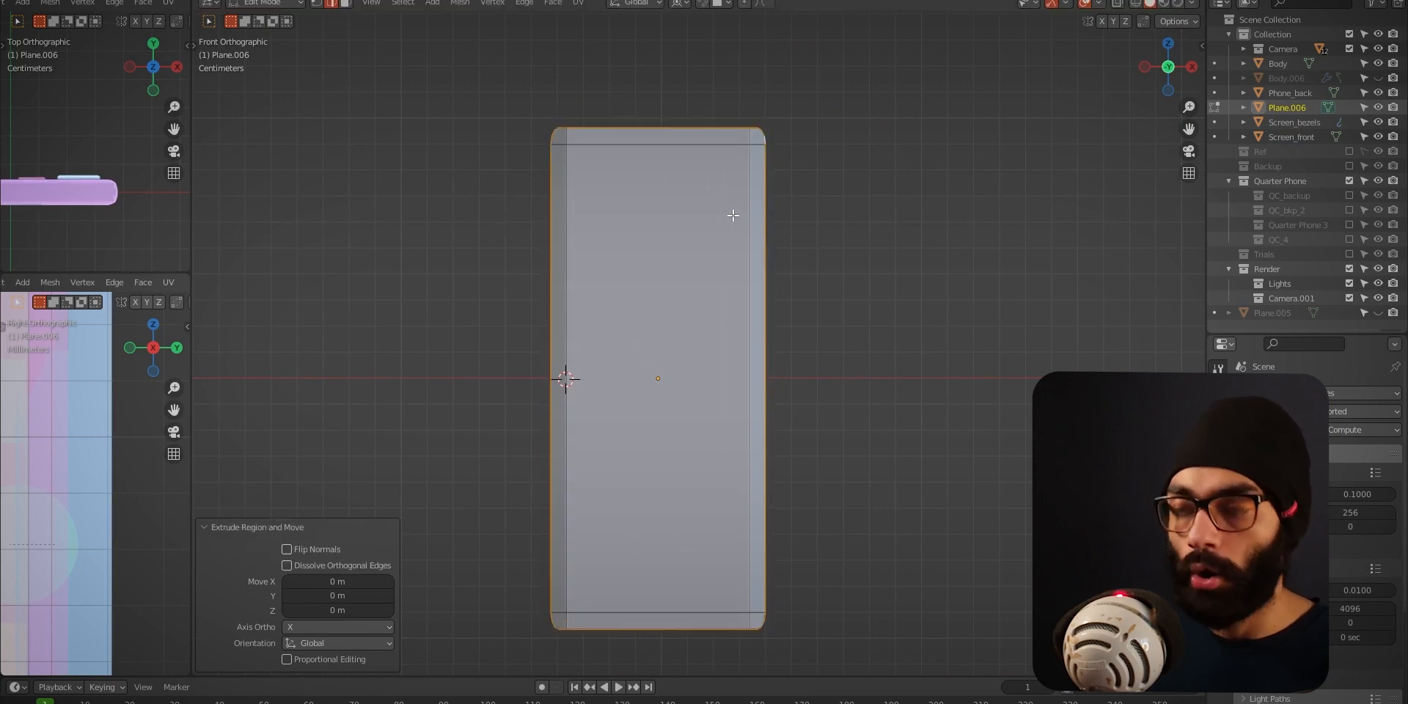
pyautogui.hotkey('alt', 's')
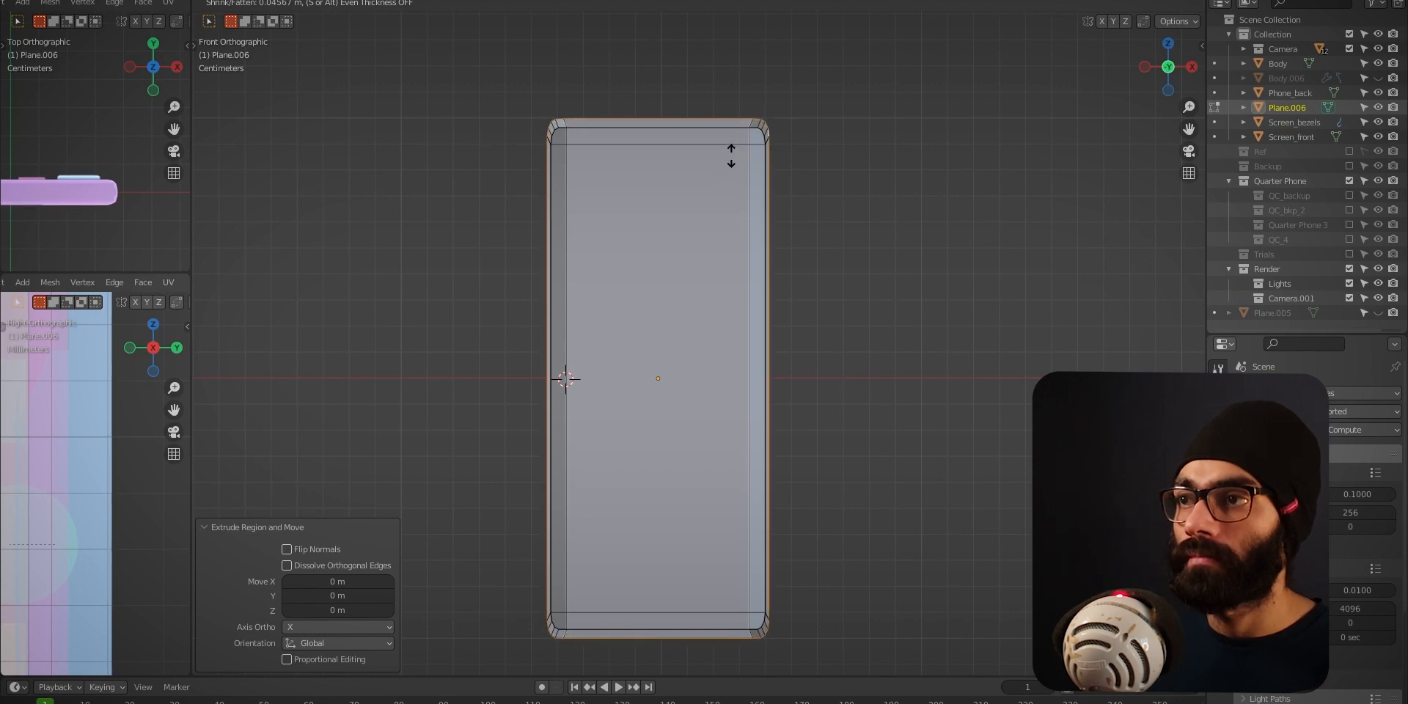
pyautogui.click(731, 156)
# - Extrude the outer boundary loop in the right side view and move it 0.009867 m along Y
pyautogui.moveTo(619, 277); pyautogui.dragTo(760, 361, button='middle')
pyautogui.press('`')
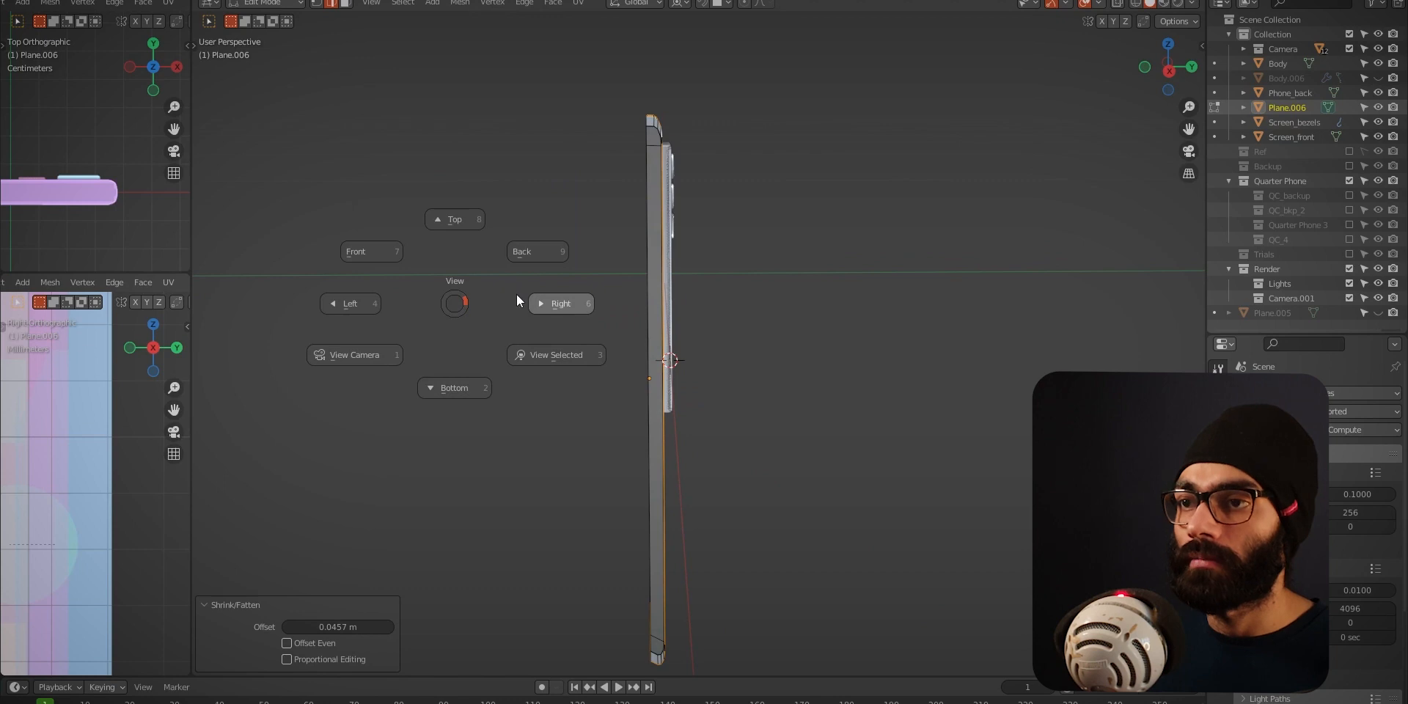
pyautogui.click(570, 302)
pyautogui.press('e')
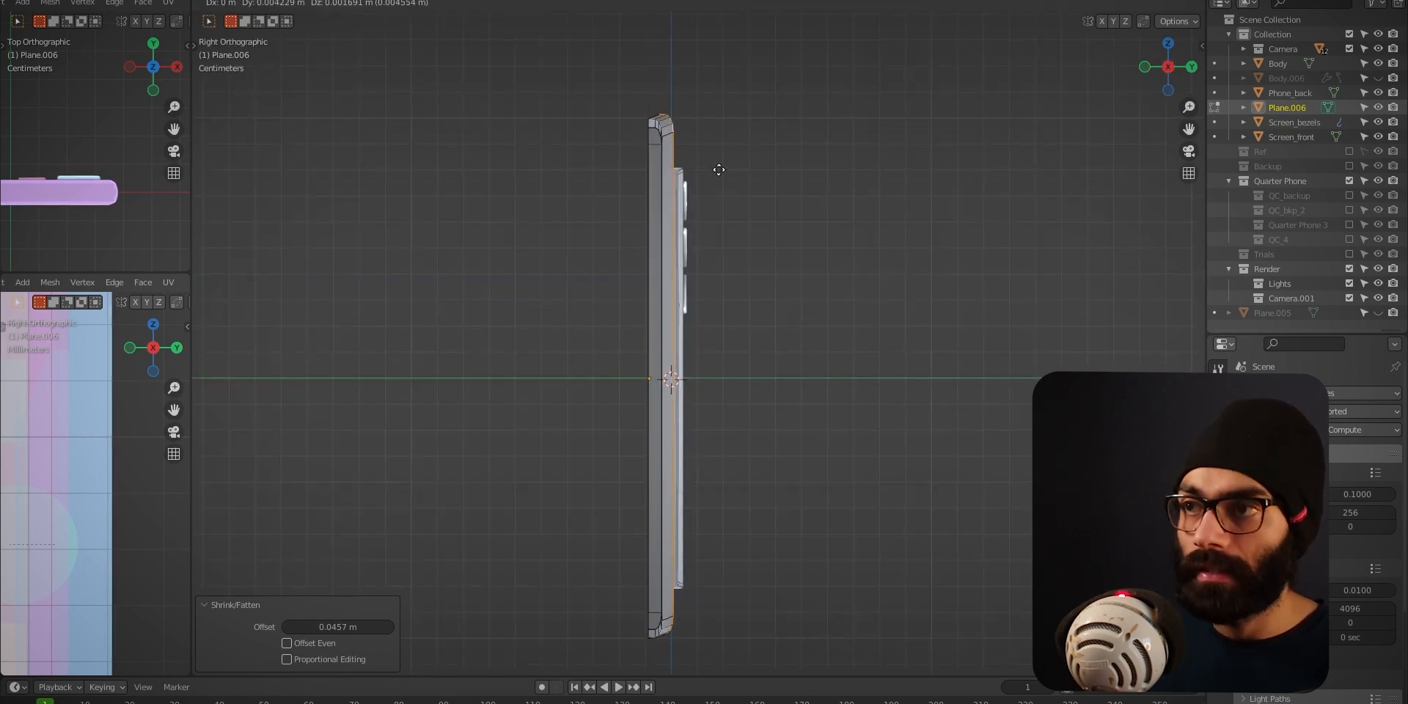
pyautogui.rightClick(725, 169)
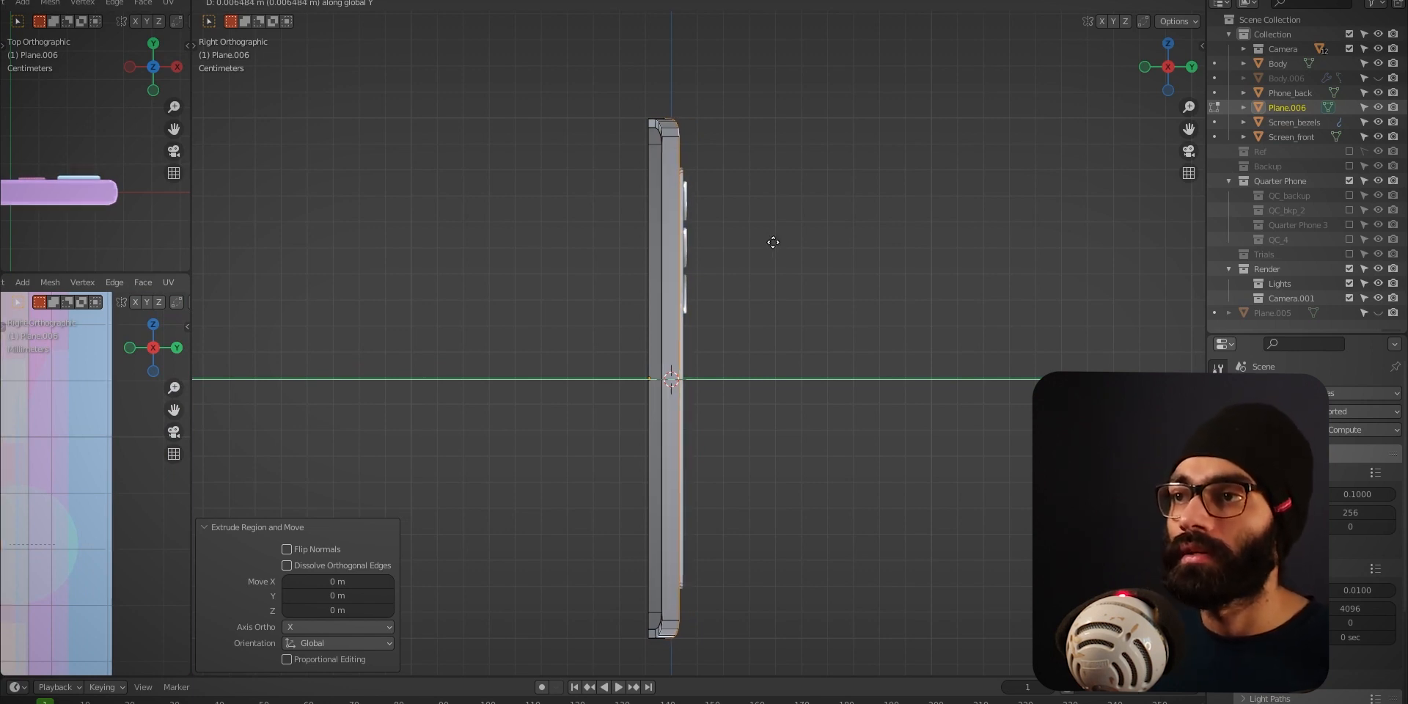
pyautogui.click(779, 241)
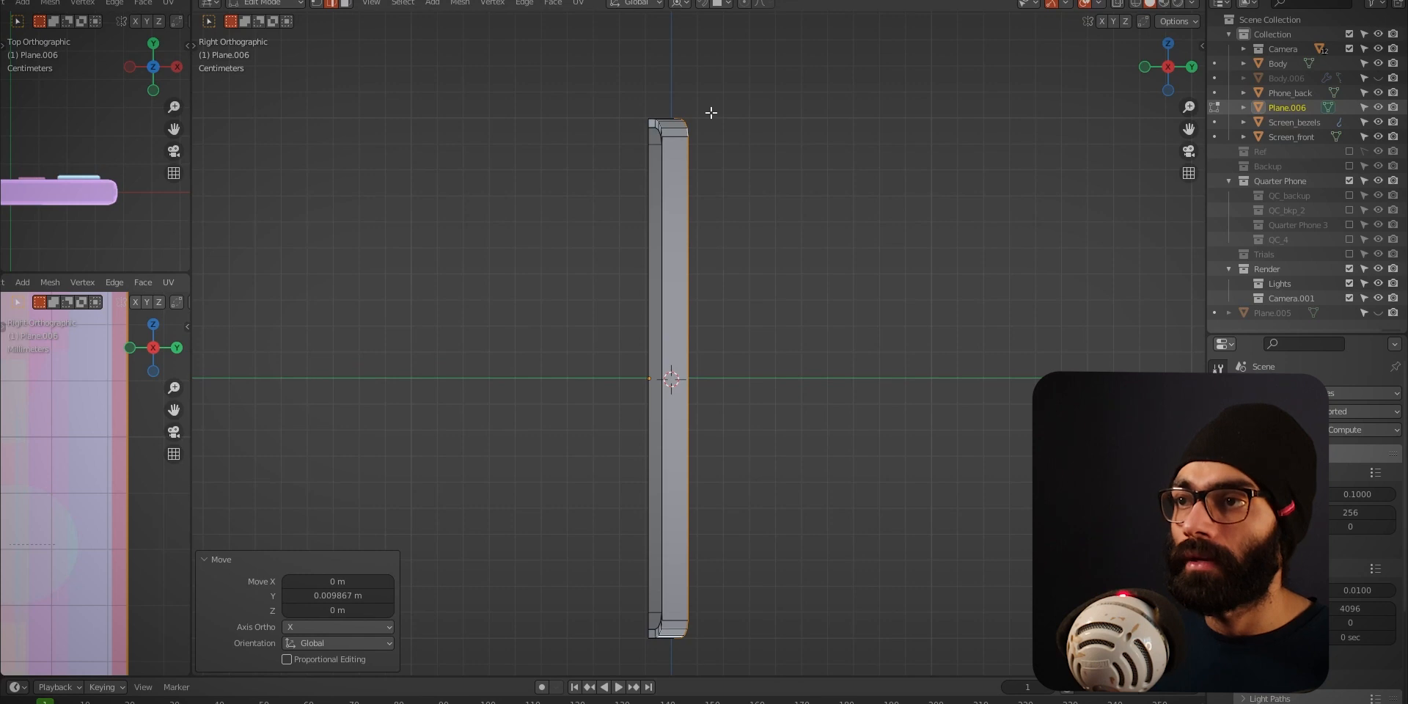
# - Maximise the side viewport and examine the extruded rim's profile along the length of the mesh
pyautogui.hotkey('ctrl', 'space')
pyautogui.keyDown('shift'); pyautogui.moveTo(720, 161); pyautogui.dragTo(668, 395, button='middle'); pyautogui.keyUp('shift')
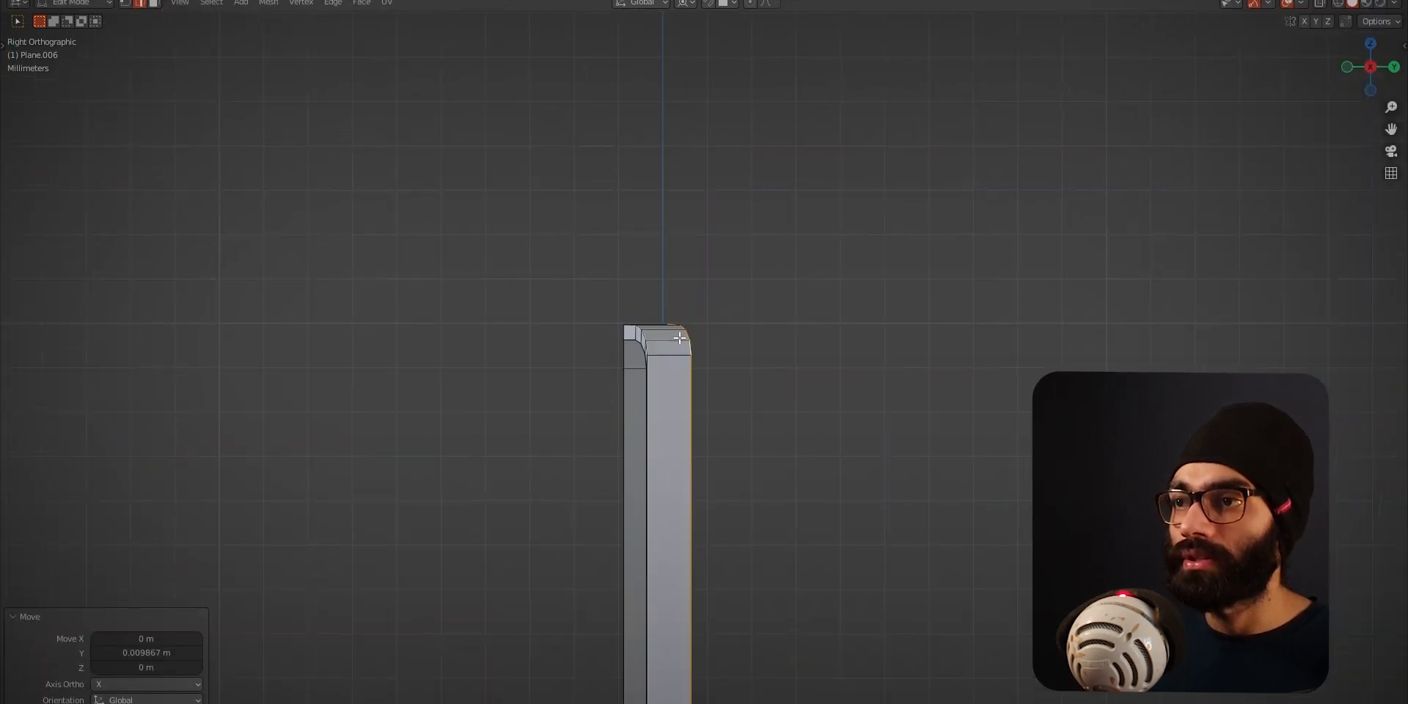
pyautogui.scroll(3, 668, 395)
pyautogui.keyDown('shift'); pyautogui.moveTo(644, 485); pyautogui.dragTo(680, 180, button='middle'); pyautogui.keyUp('shift')
pyautogui.keyDown('shift'); pyautogui.moveTo(703, 389); pyautogui.dragTo(704, 176, button='middle'); pyautogui.keyUp('shift')
pyautogui.scroll(-2, 716, 618)
pyautogui.keyDown('shift'); pyautogui.moveTo(709, 433); pyautogui.dragTo(704, 110, button='middle'); pyautogui.keyUp('shift')
pyautogui.keyDown('shift'); pyautogui.moveTo(729, 275); pyautogui.dragTo(704, 557, button='middle'); pyautogui.keyUp('shift')
pyautogui.keyDown('shift'); pyautogui.moveTo(707, 43); pyautogui.dragTo(702, 267, button='middle'); pyautogui.keyUp('shift')
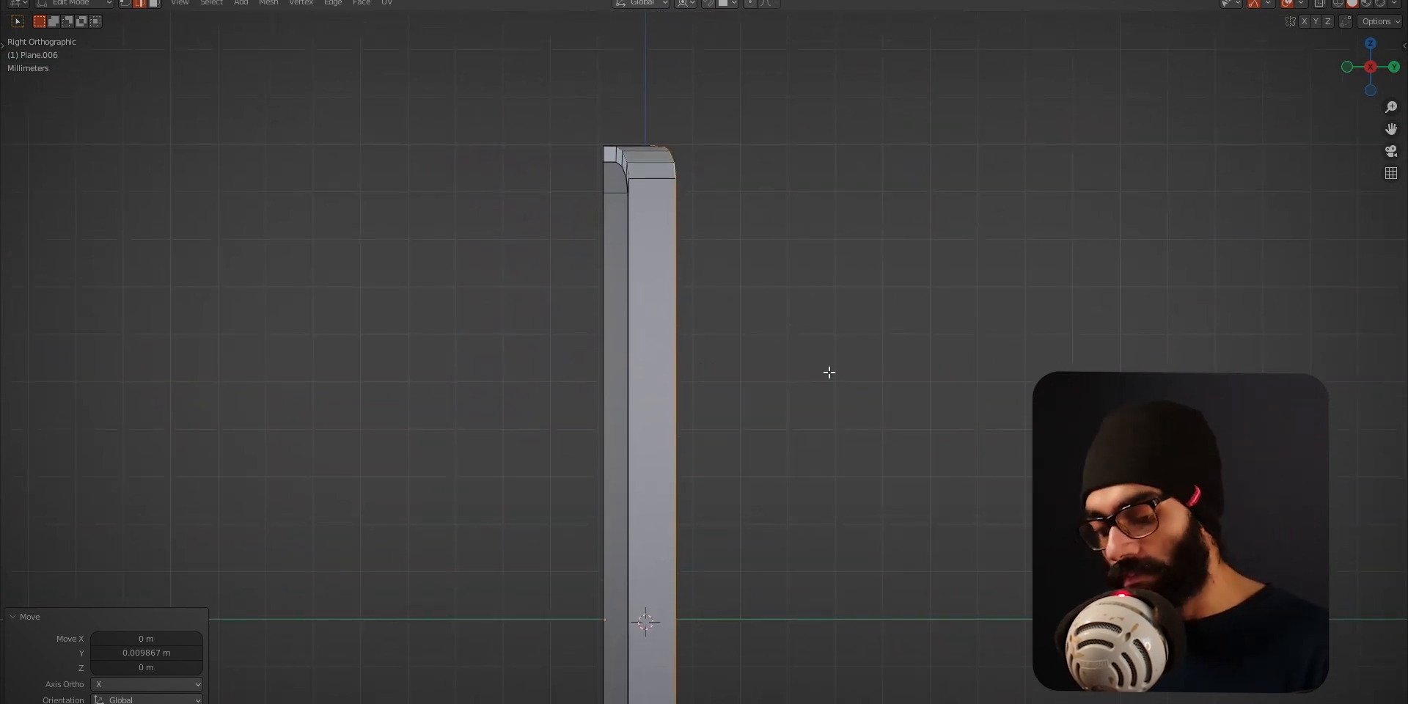
# - Set the pivot point to Median Point and flatten the extruded outer loop by scaling it to 0 along Y
pyautogui.press('.')
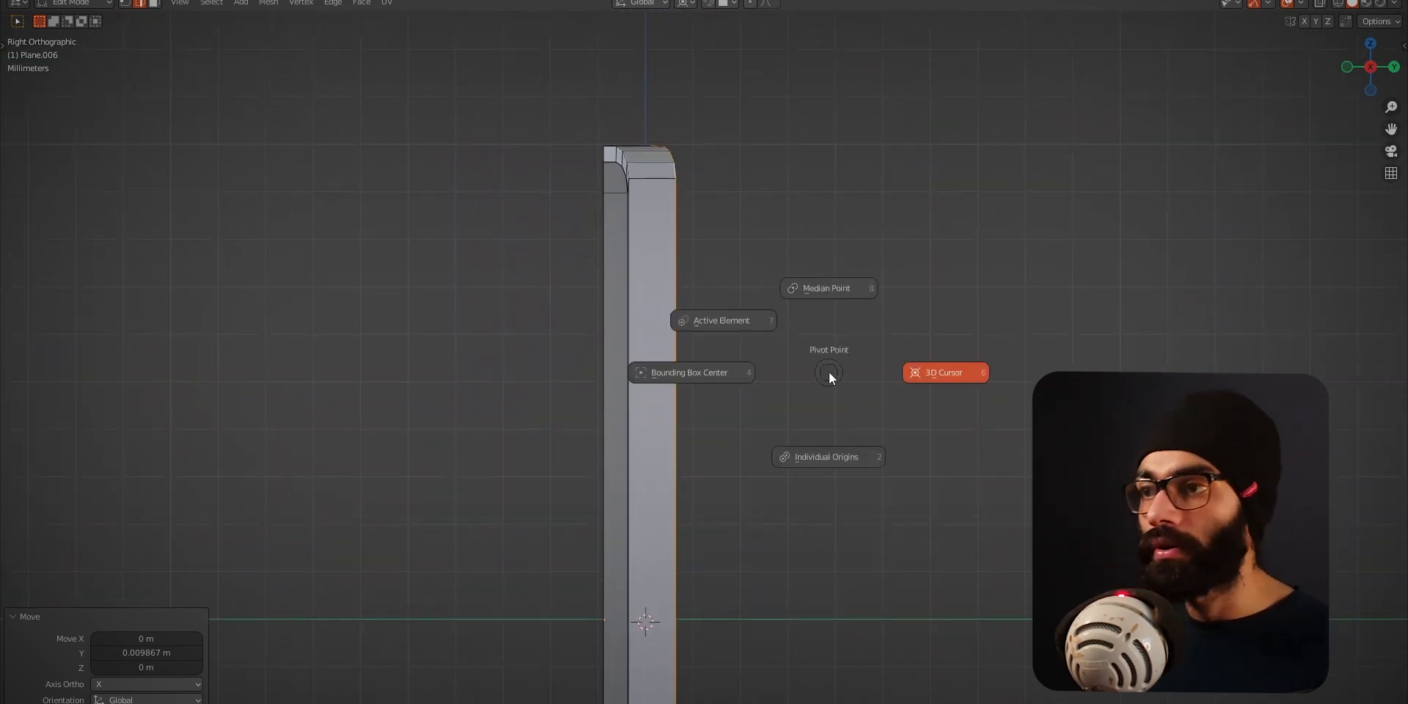
pyautogui.click(833, 291)
pyautogui.press('s')
pyautogui.write('y0')
pyautogui.press('Return')
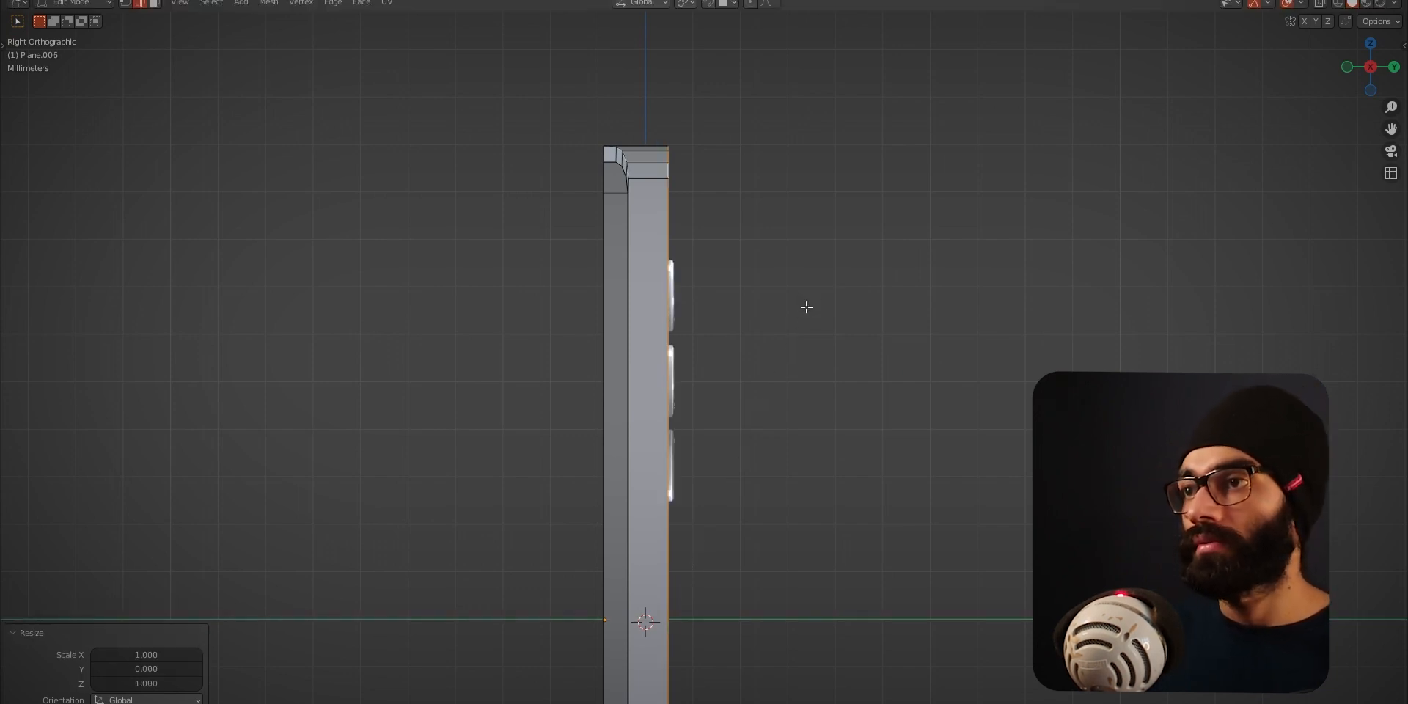
# - Shade the phone mesh smooth in Object Mode, and expand the "How to unbevel edges bevelled in Blender" entry in Notion
pyautogui.moveTo(783, 326); pyautogui.dragTo(998, 364, button='middle')
pyautogui.press('Tab')
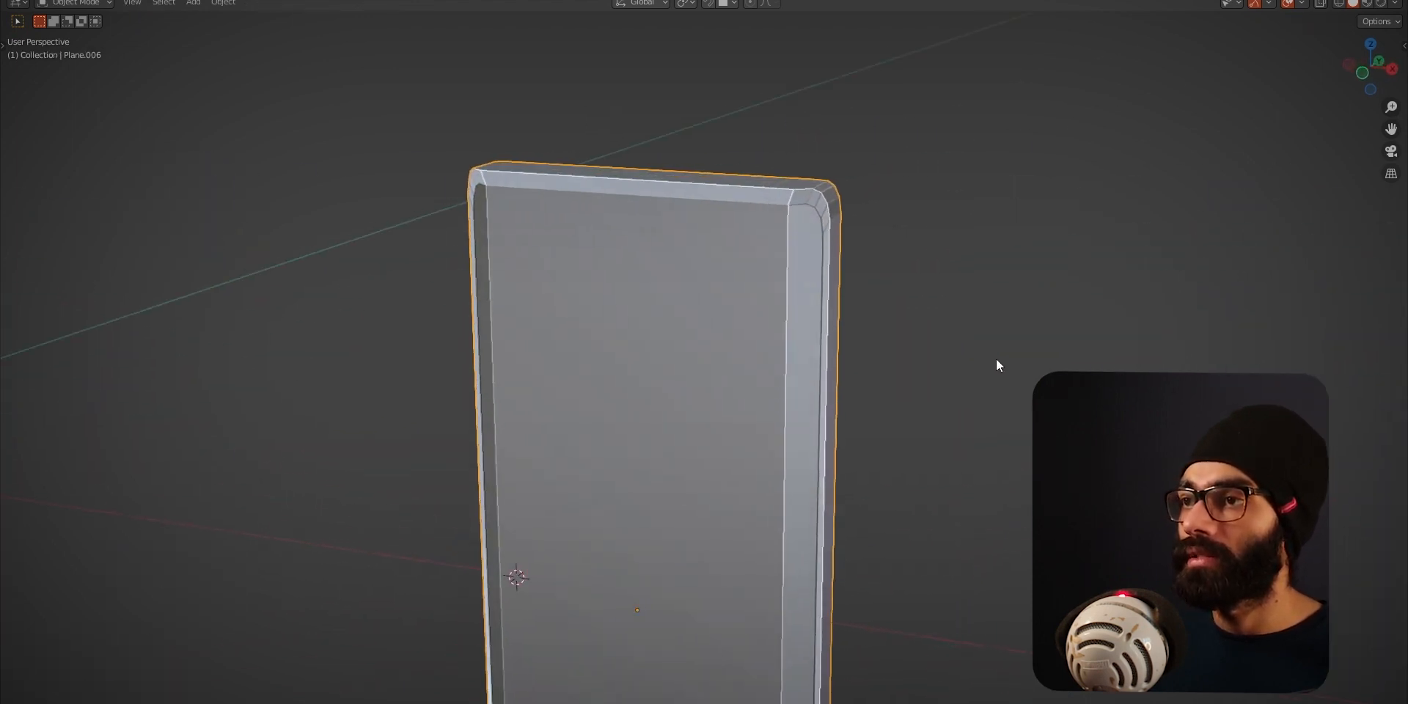
pyautogui.rightClick(754, 301)
pyautogui.click(755, 319)
pyautogui.moveTo(756, 318); pyautogui.dragTo(939, 201, button='middle')
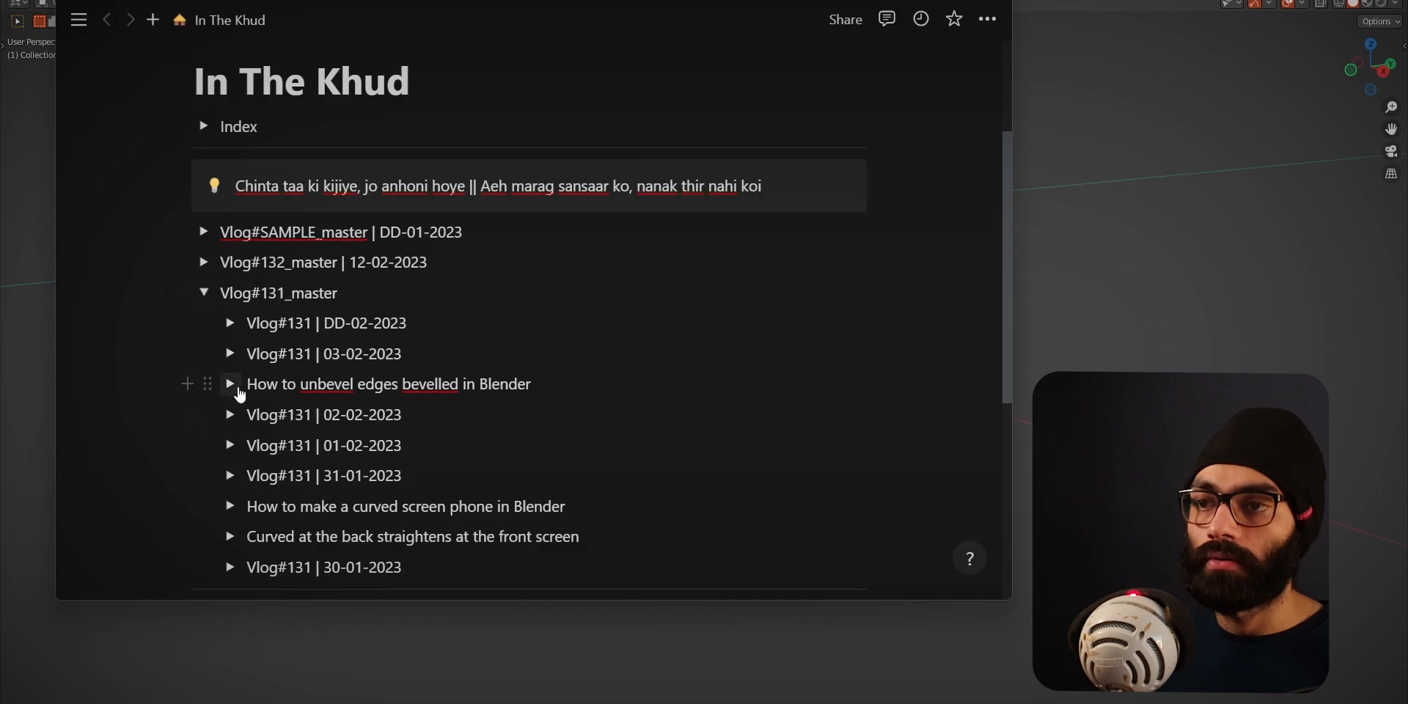
pyautogui.click(231, 384)
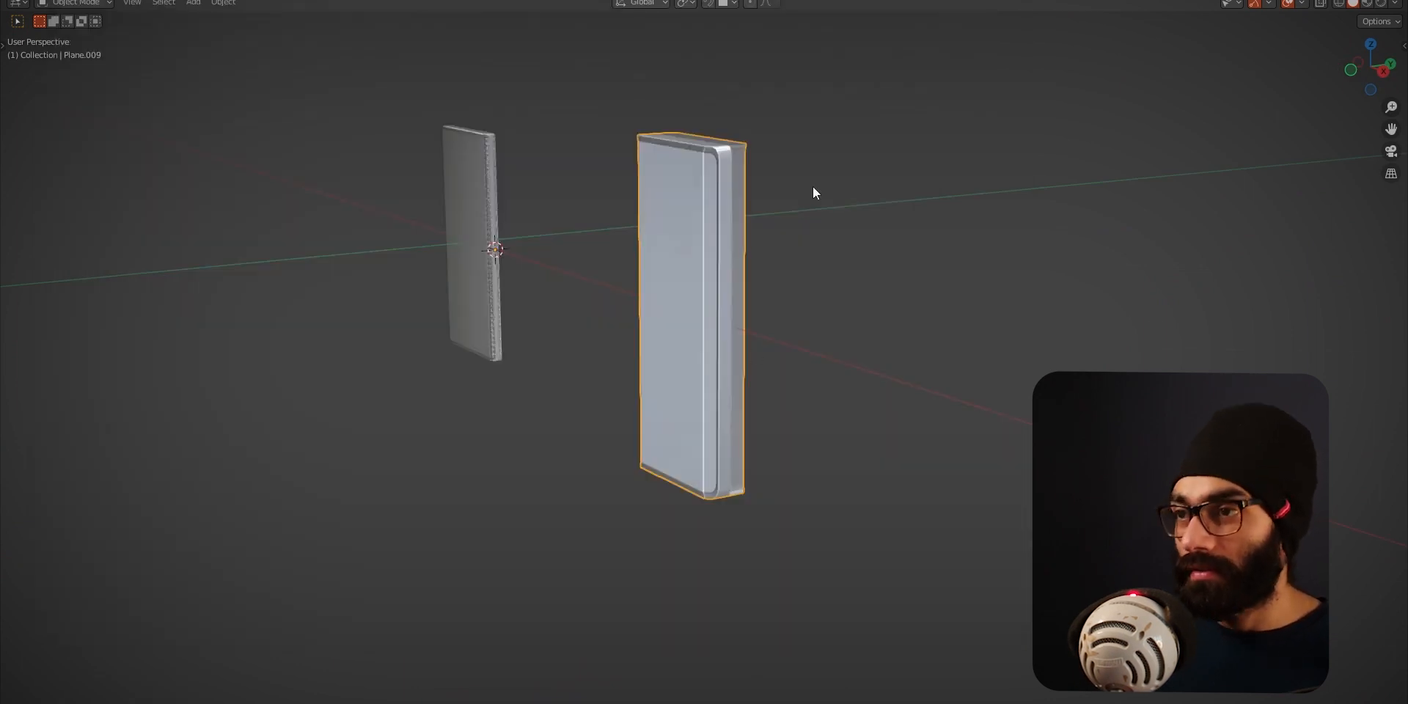
# - In Blender's front view, add a plane beside the phone, rotate it 90° about X and scale it to 0.034
pyautogui.moveTo(813, 186); pyautogui.dragTo(862, 368, button='middle')
pyautogui.press('KP_1')
pyautogui.keyDown('shift'); pyautogui.moveTo(834, 316); pyautogui.dragTo(481, 349, button='middle'); pyautogui.keyUp('shift')
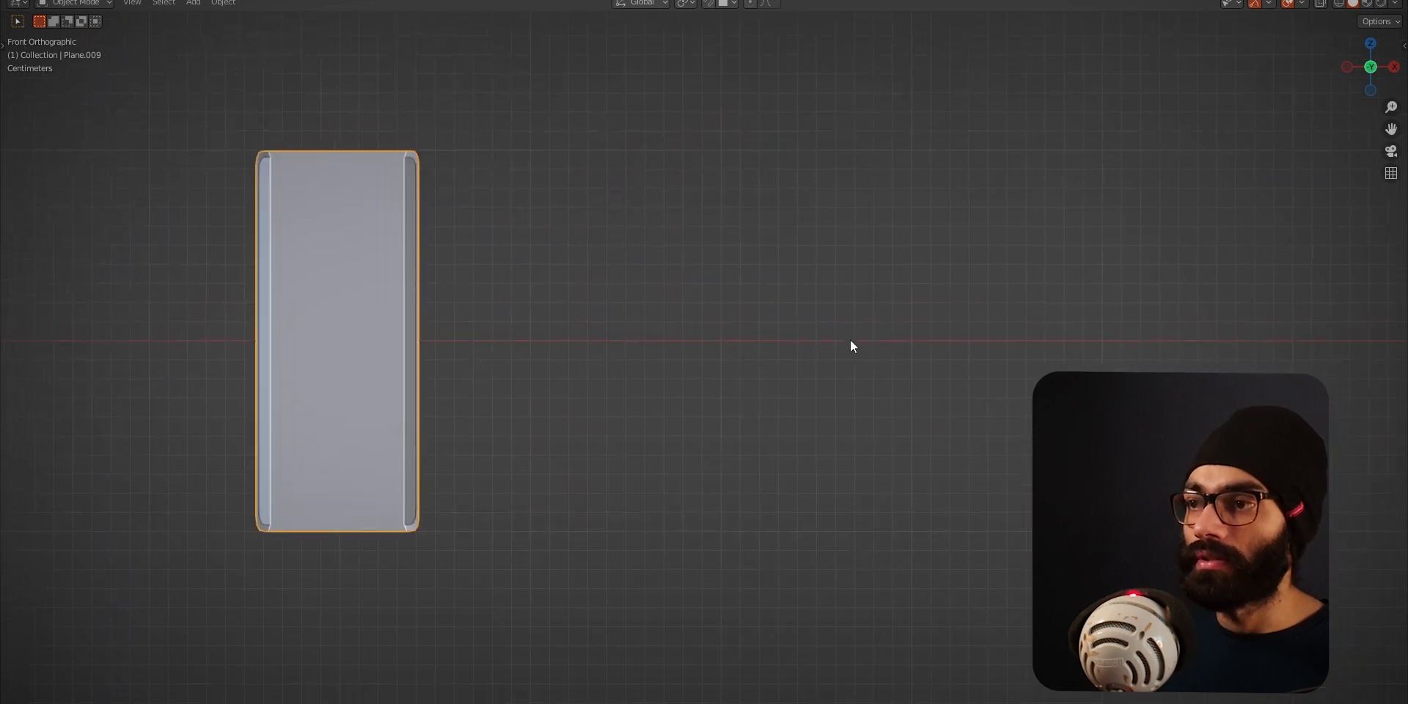
pyautogui.hotkey('shift', 'a')
pyautogui.moveTo(878, 376)
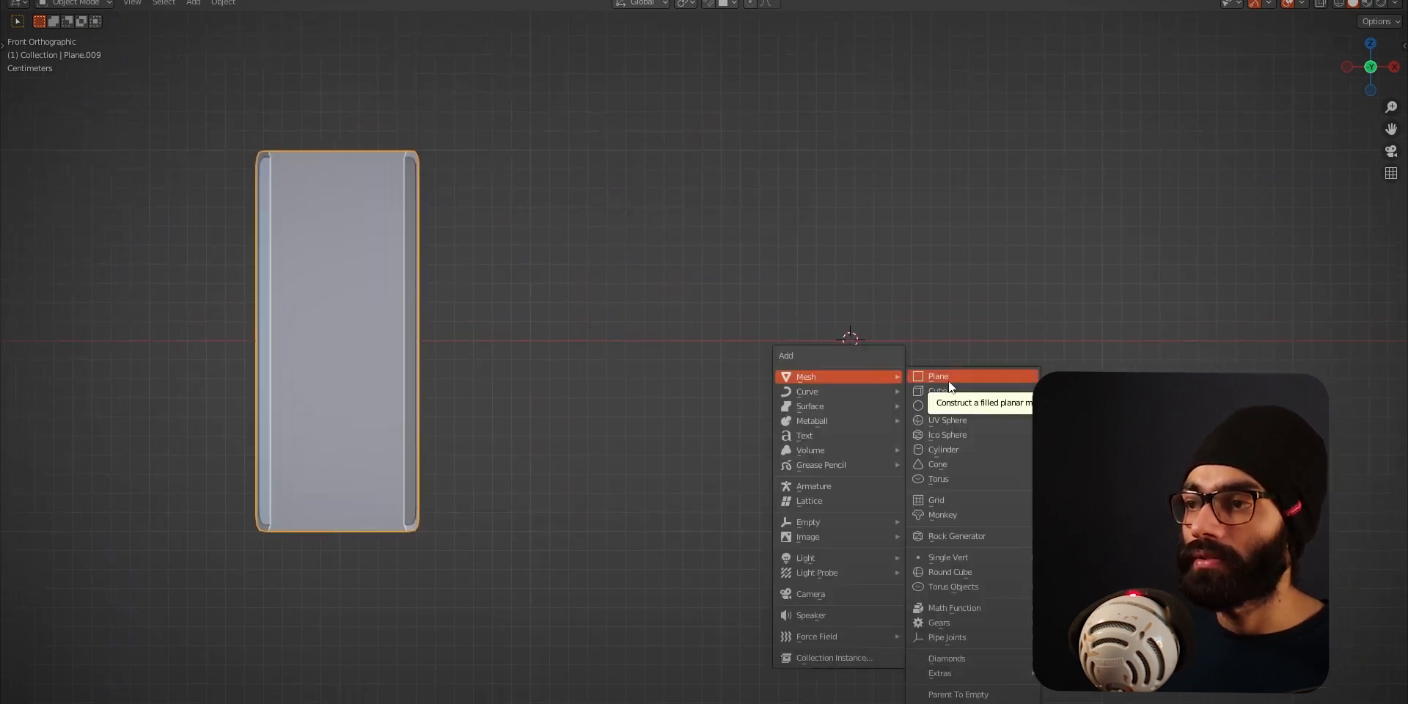
pyautogui.click(948, 380)
pyautogui.write('rx90')
pyautogui.press('Return')
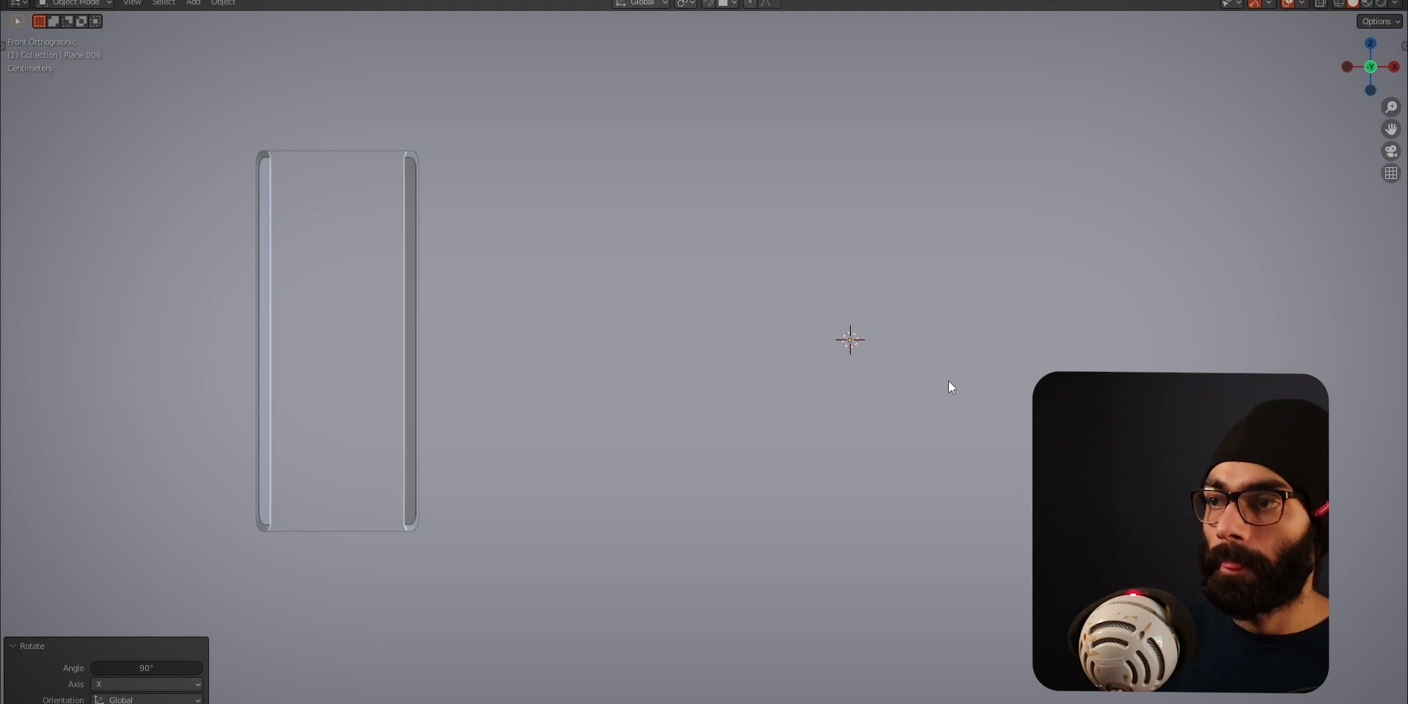
pyautogui.press('s')
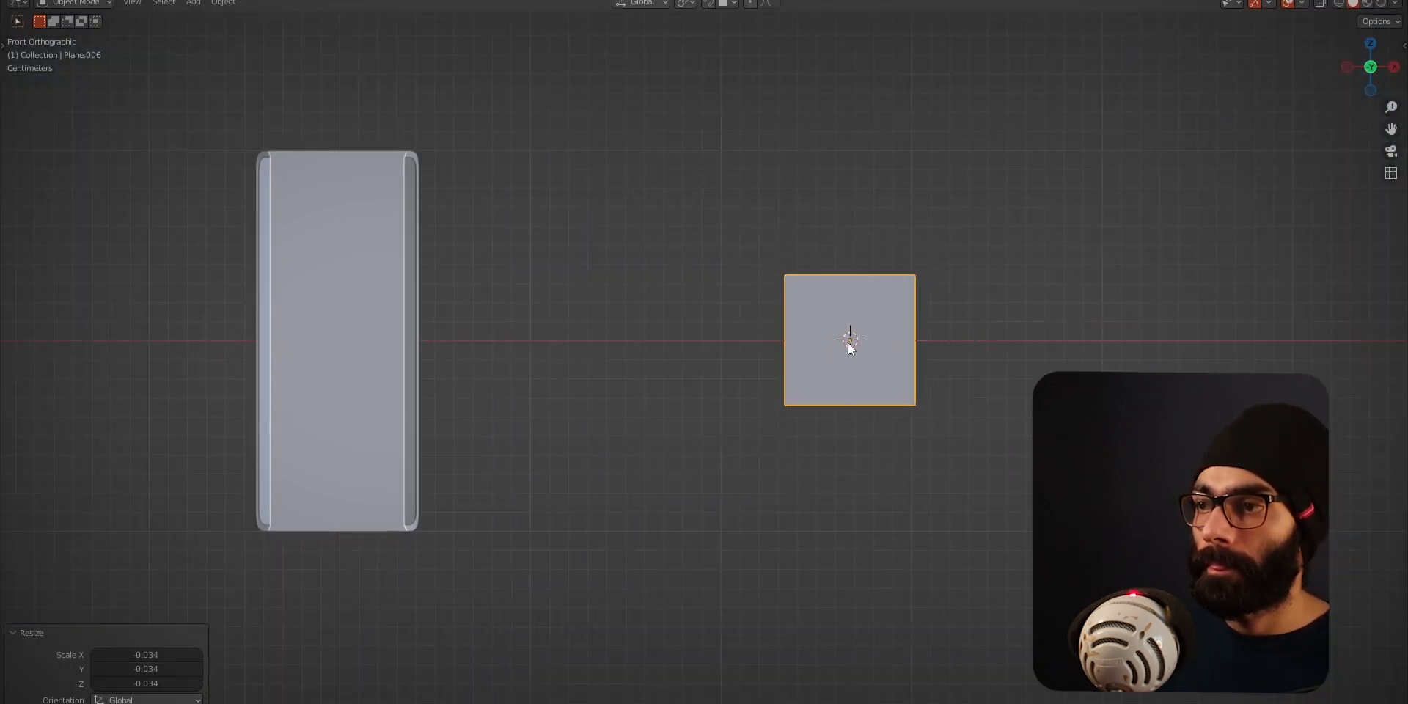
pyautogui.click(852, 350)
# - In Edit Mode, bevel the plane's two upper corner vertices with a width of 0.552 m and 7 segments
pyautogui.scroll(1, 851, 374)
pyautogui.hotkey('ctrl', 'Tab')
pyautogui.moveTo(851, 374)
pyautogui.keyDown('ctrl'); pyautogui.mouseDown(button='middle')
pyautogui.moveTo(937, 333)
pyautogui.moveTo(830, 371)
pyautogui.mouseUp(button='middle'); pyautogui.keyUp('ctrl')
pyautogui.click(1034, 283)
pyautogui.hotkey('ctrl', 'Tab')
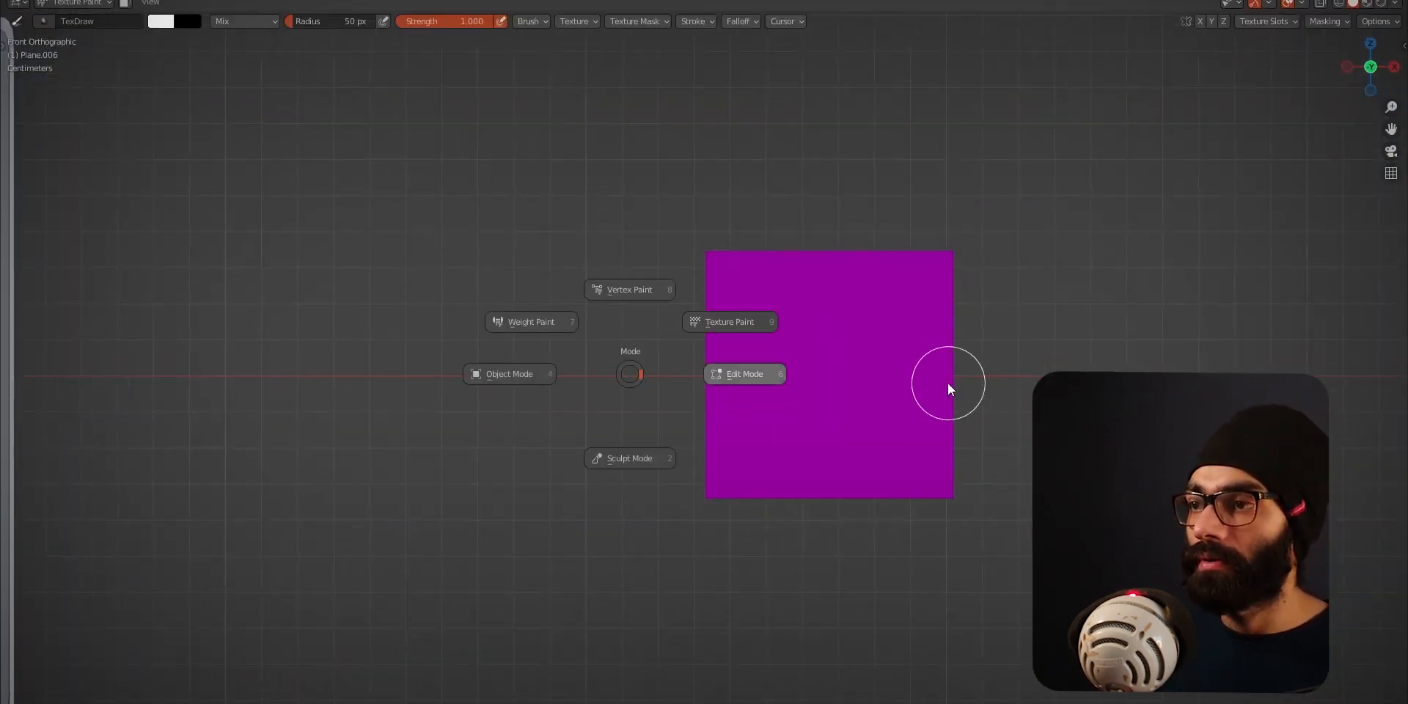
pyautogui.click(948, 383)
pyautogui.press('1')
pyautogui.moveTo(679, 227); pyautogui.dragTo(1008, 297)
pyautogui.hotkey('ctrl', 'shift', 'b')
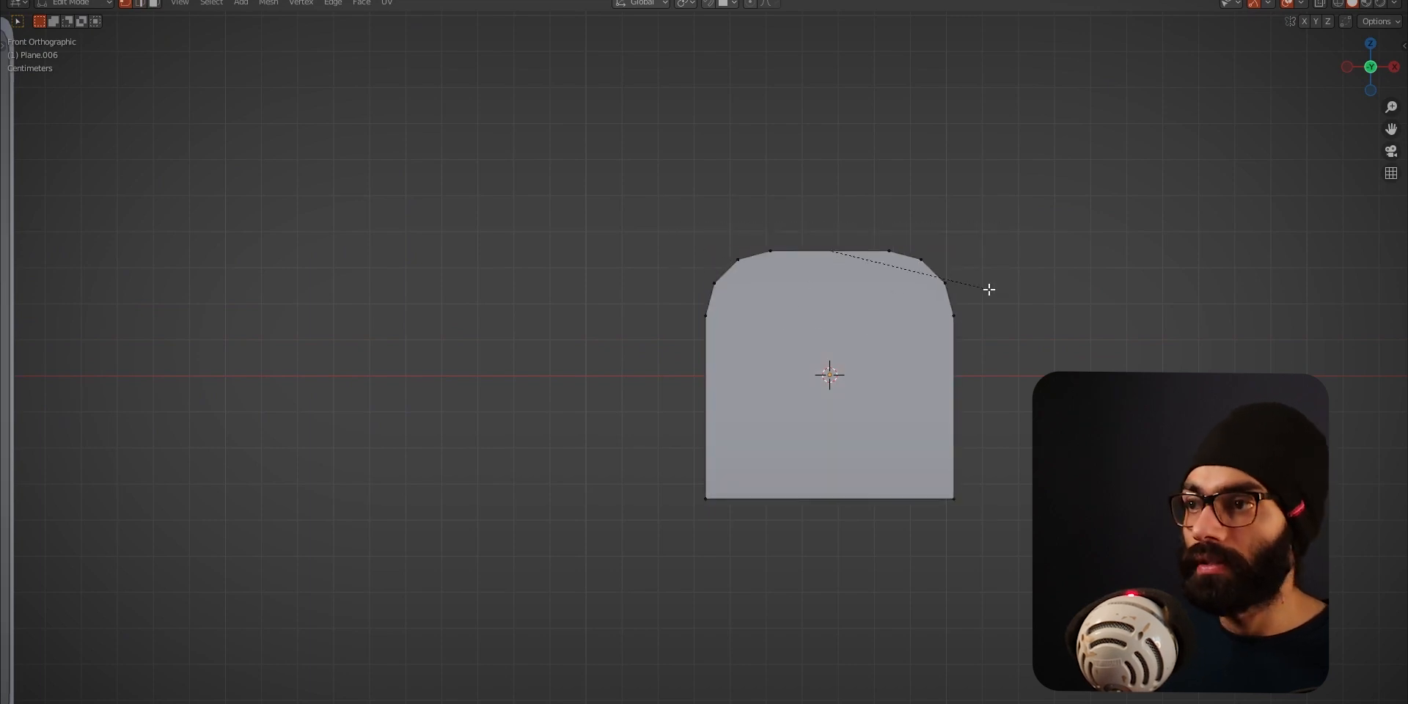
pyautogui.click(968, 320)
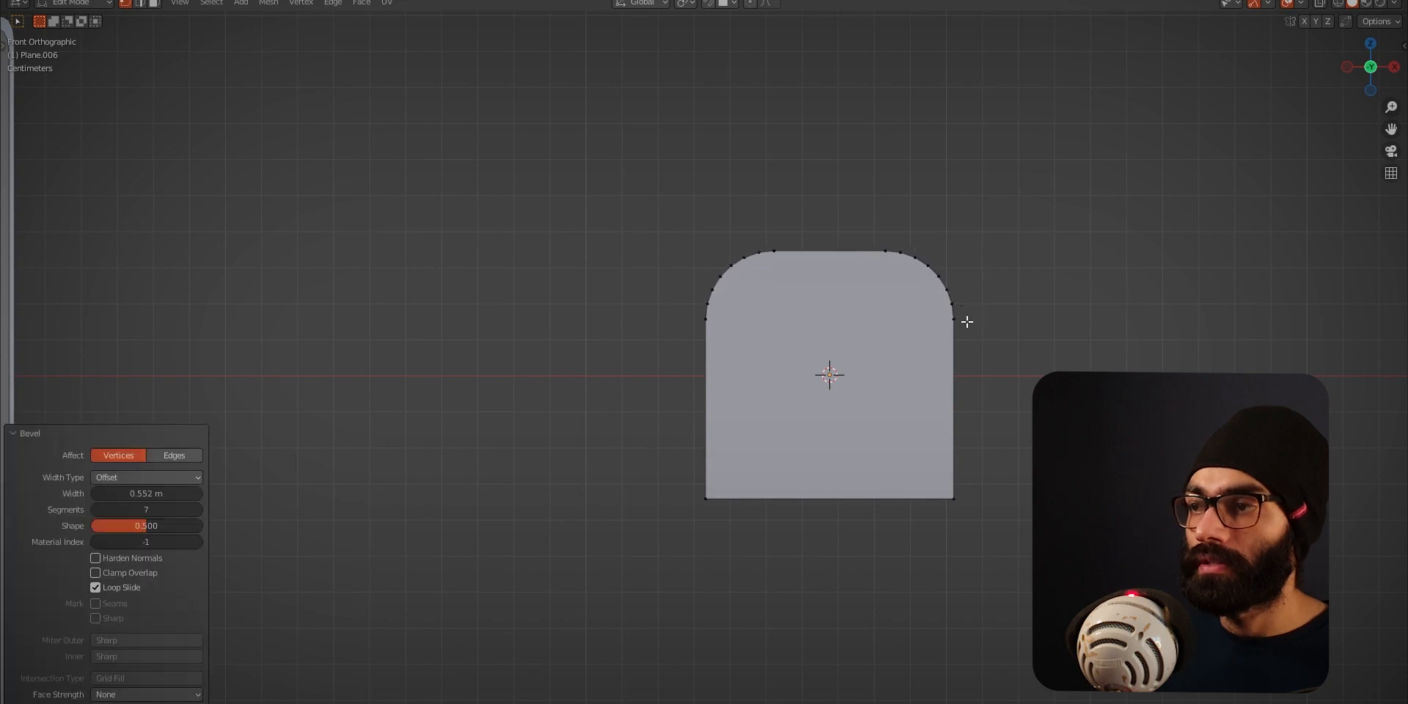
# - Select the upper-right corner's bevel vertices with the top edge's end vertex active, using Active Element as the pivot point
pyautogui.keyDown('ctrl'); pyautogui.moveTo(935, 286); pyautogui.dragTo(917, 390, button='middle'); pyautogui.keyUp('ctrl')
pyautogui.keyDown('shift'); pyautogui.moveTo(977, 284); pyautogui.dragTo(713, 425, button='middle'); pyautogui.keyUp('shift')
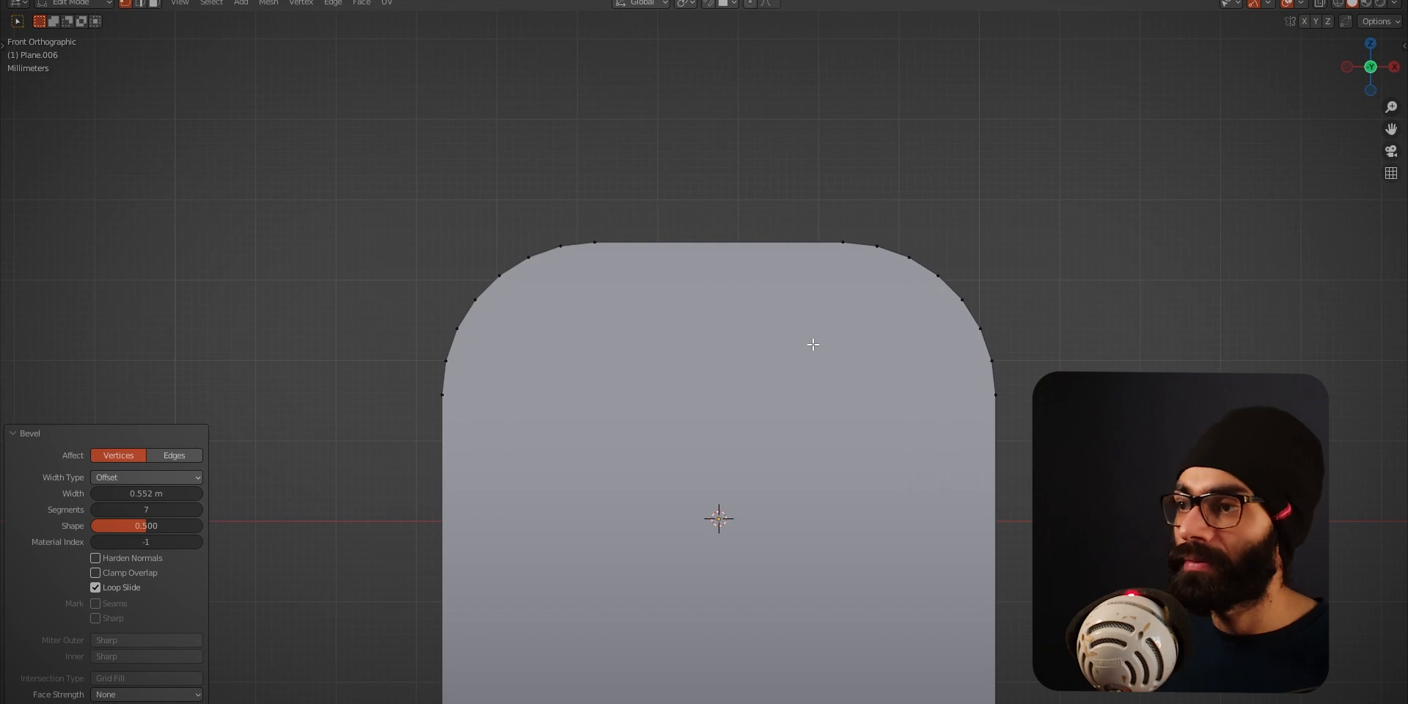
pyautogui.moveTo(1019, 416); pyautogui.dragTo(869, 200)
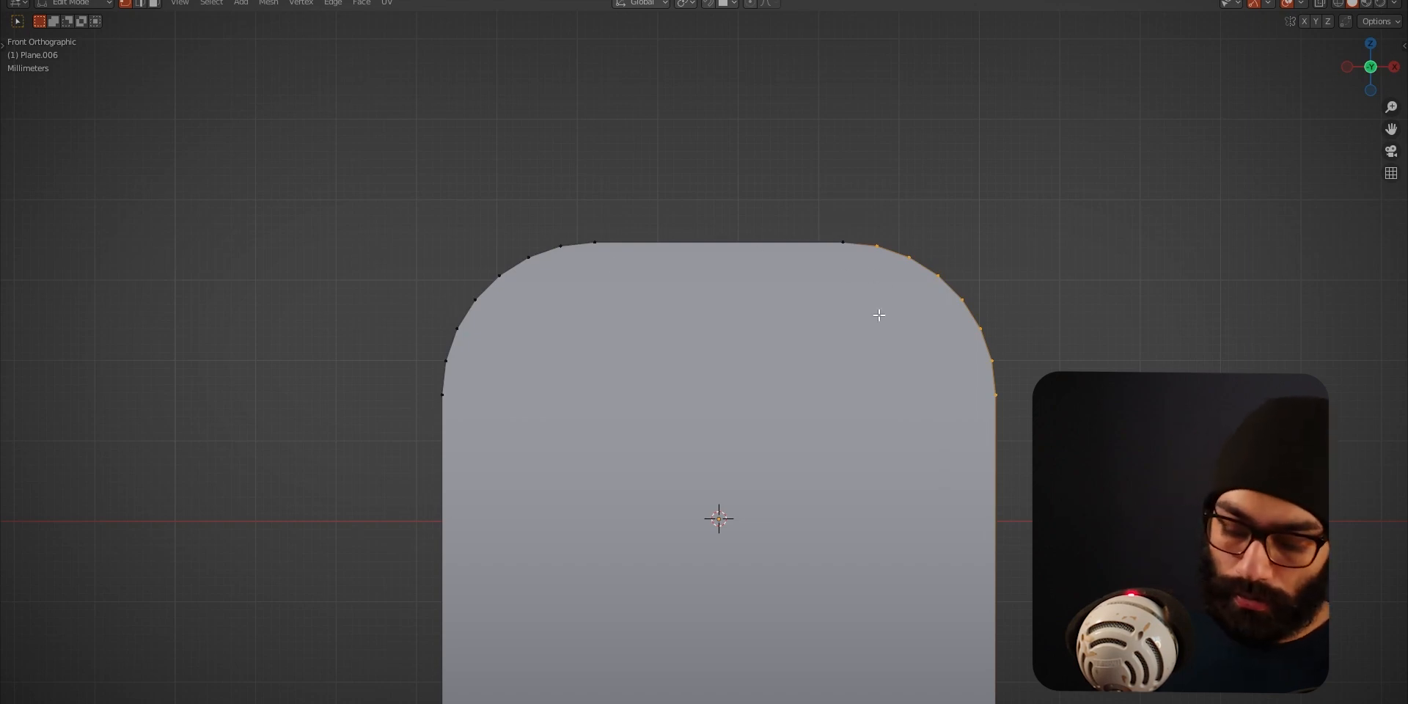
pyautogui.press('.')
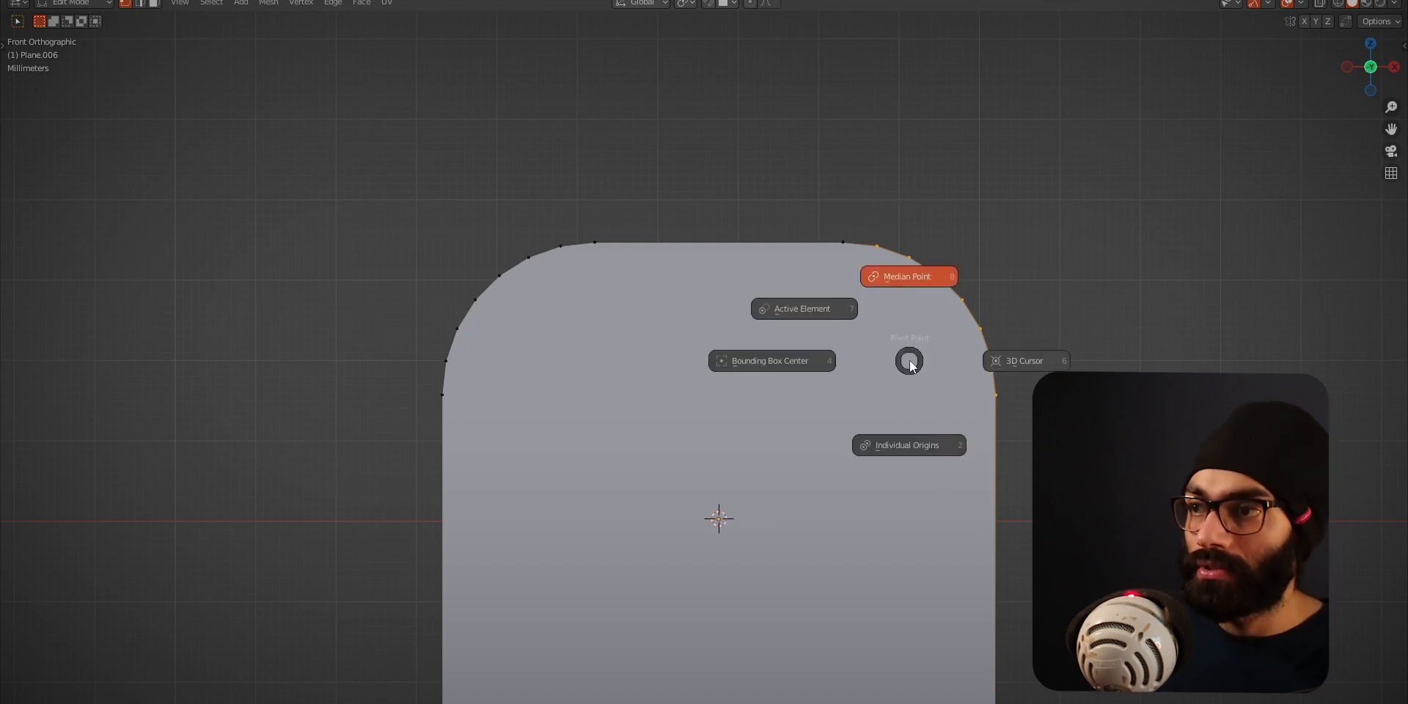
pyautogui.click(843, 320)
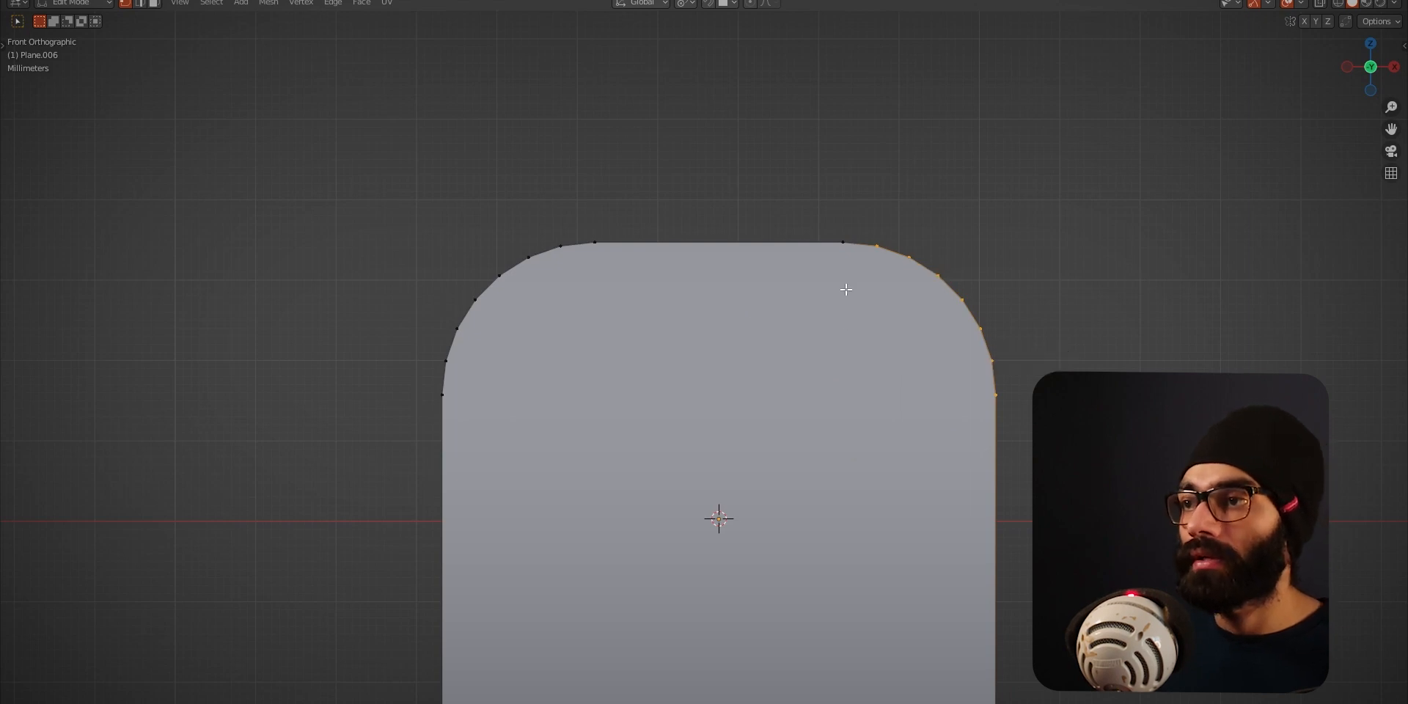
pyautogui.keyDown('shift'); pyautogui.click(842, 241); pyautogui.keyUp('shift')
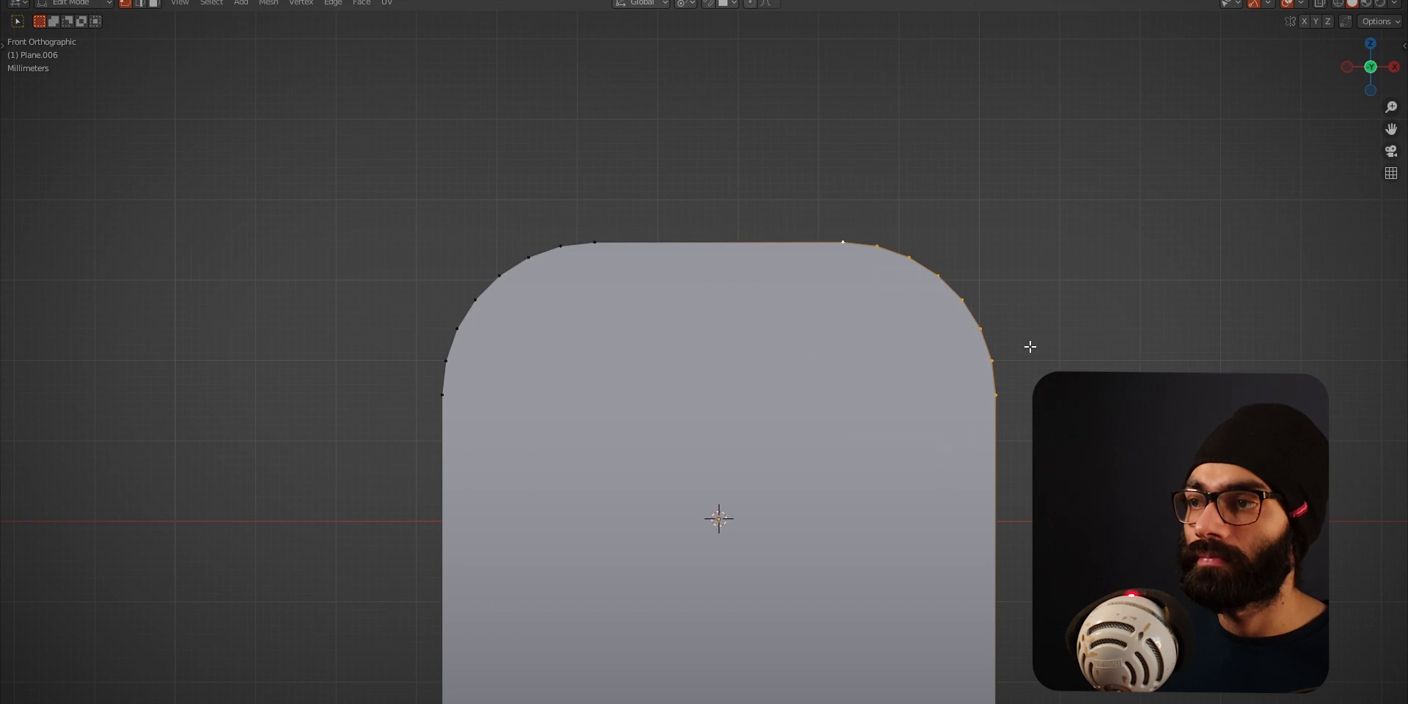
# - Flatten the selected corner vertices onto the top edge by scaling them to 0 along Z
pyautogui.press('s')
pyautogui.write('x')
pyautogui.write('0')
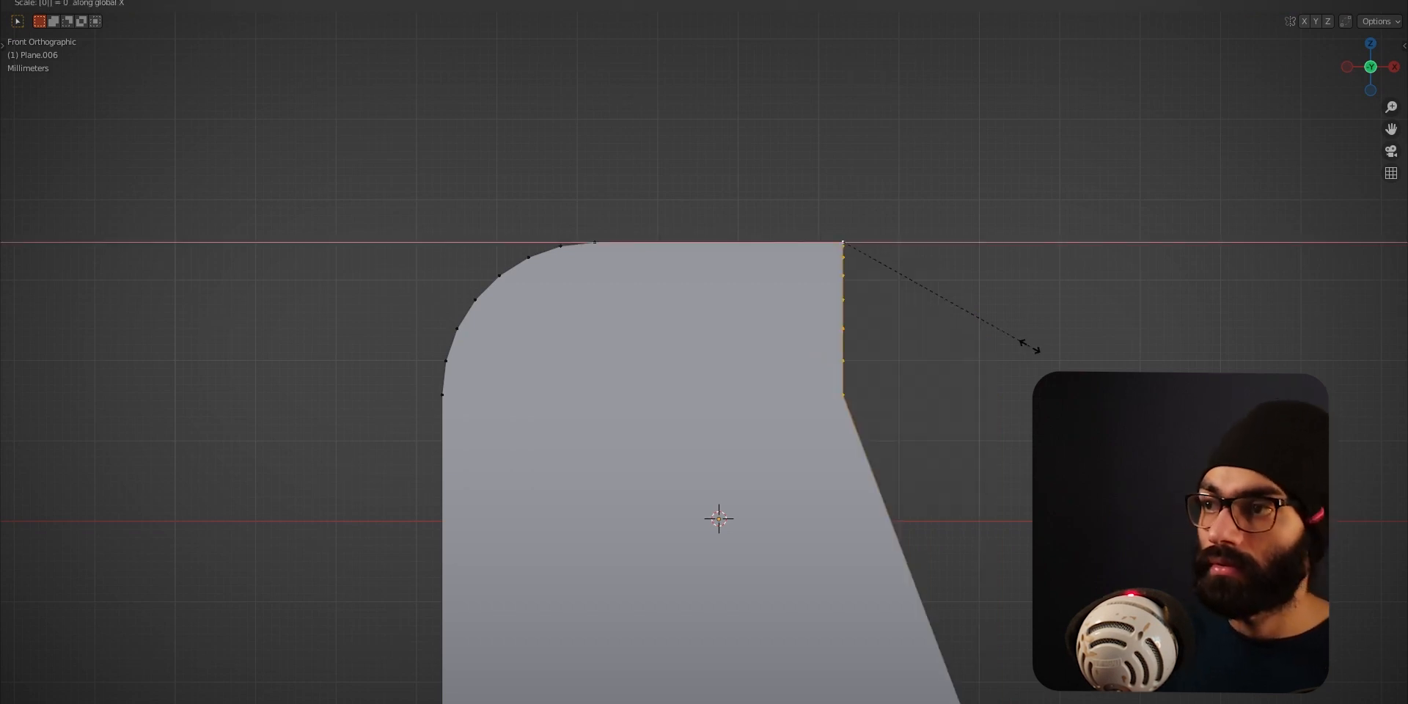
pyautogui.write('z')
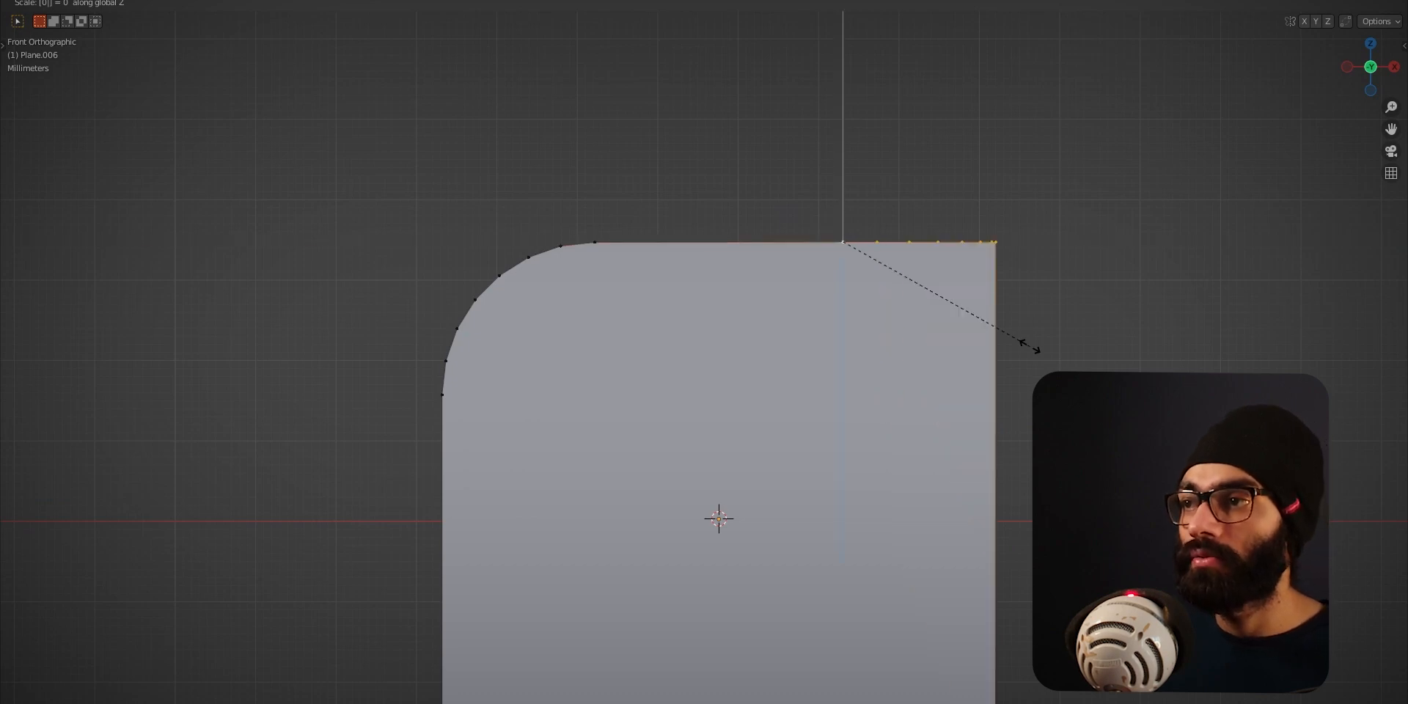
pyautogui.press('Return')
pyautogui.moveTo(1024, 340); pyautogui.dragTo(634, 332, button='middle')
pyautogui.moveTo(896, 299); pyautogui.dragTo(1402, 415, button='middle')
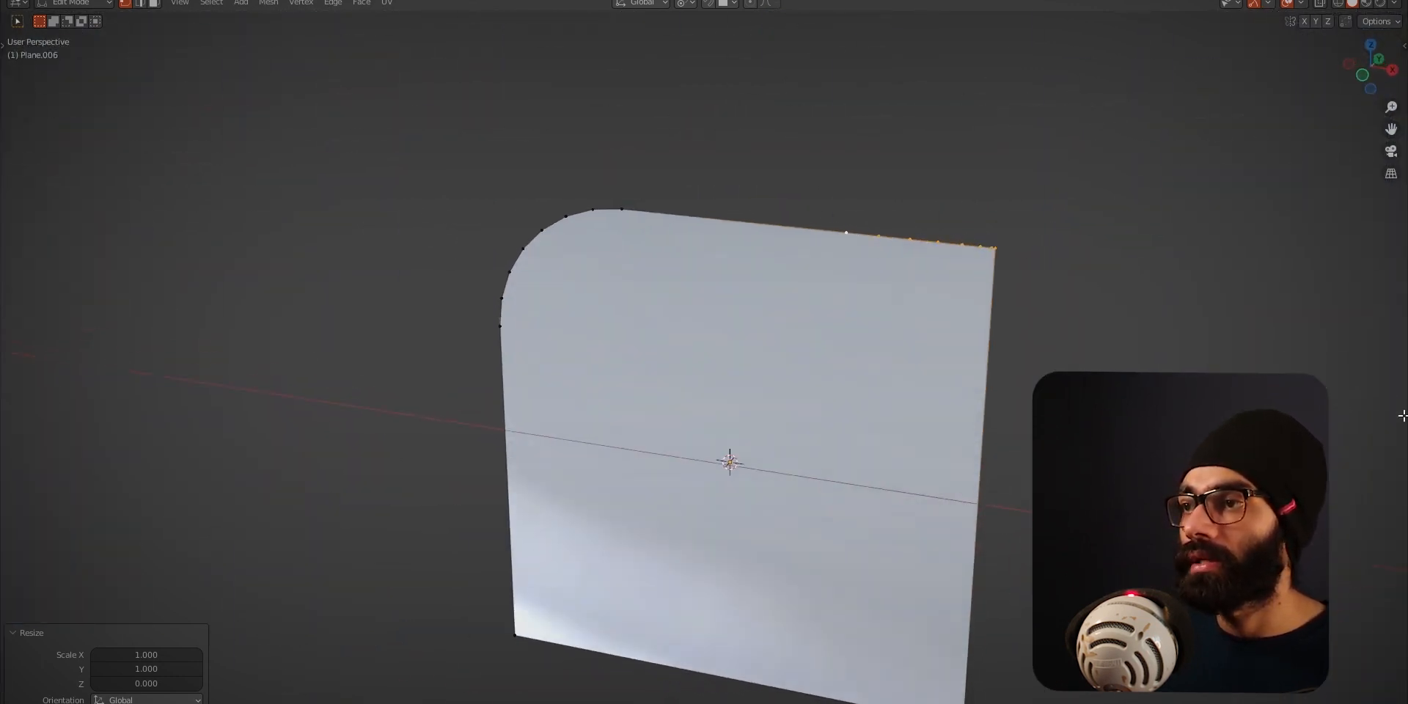
# - Dissolve the leftover vertices along the plane's top edge near the squared-off right corner
pyautogui.moveTo(991, 306); pyautogui.dragTo(1078, 343, button='middle')
pyautogui.press('KP_1')
pyautogui.moveTo(868, 220); pyautogui.dragTo(983, 275)
pyautogui.hotkey('ctrl', 'x')
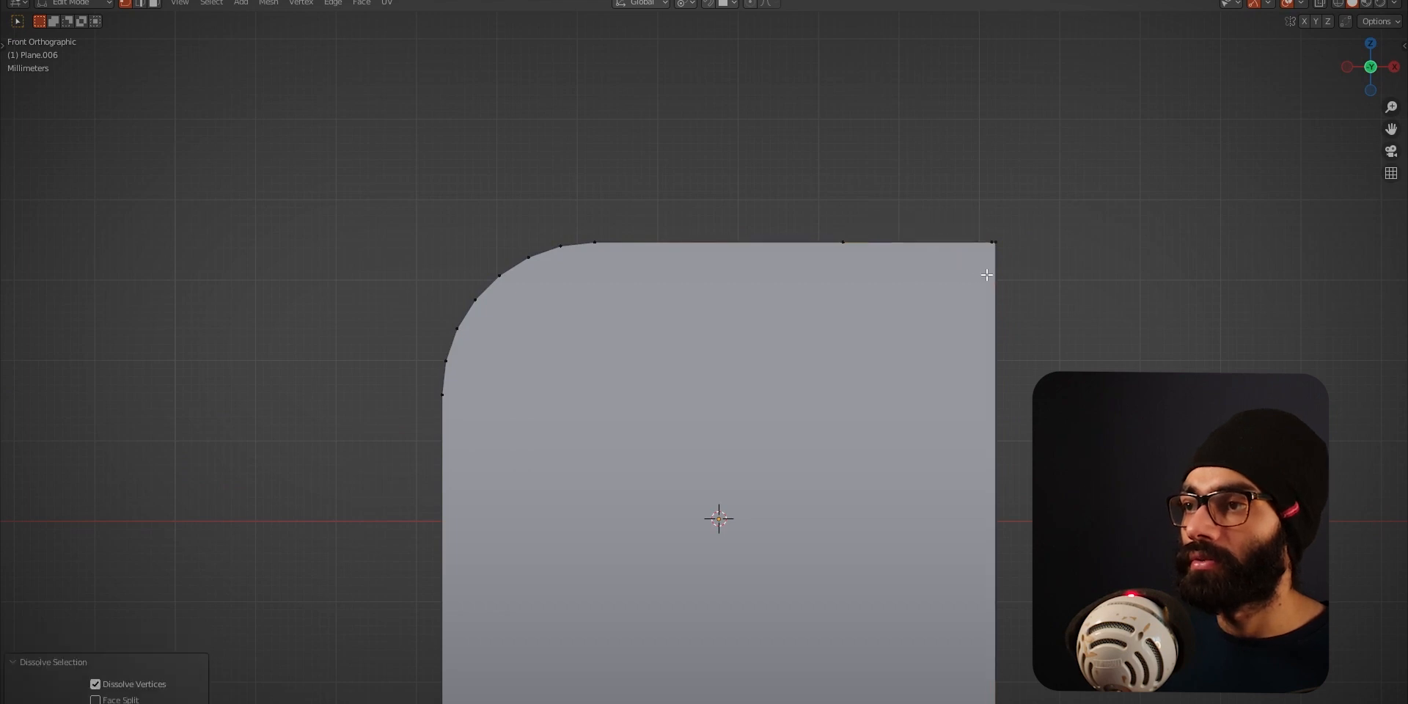
pyautogui.moveTo(983, 275); pyautogui.dragTo(834, 340, button='middle')
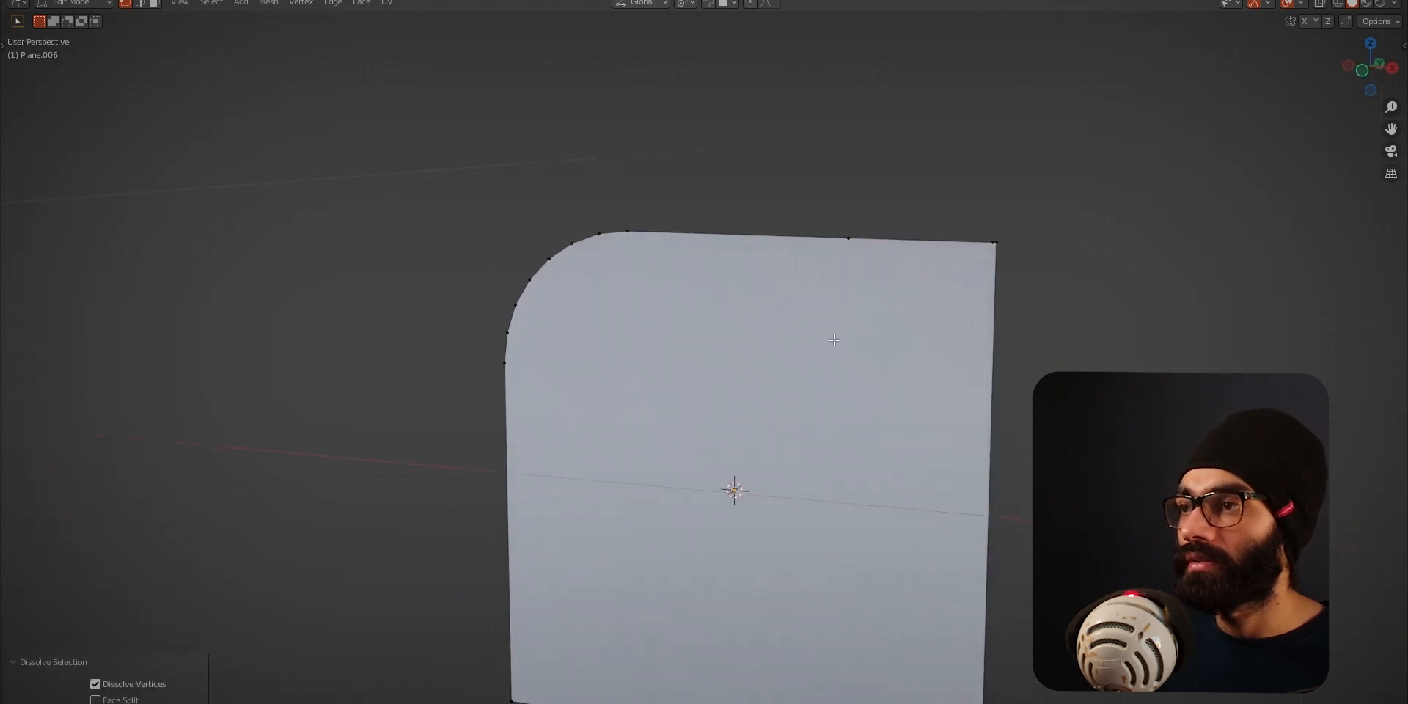
pyautogui.press('KP_1')
pyautogui.moveTo(643, 274); pyautogui.dragTo(643, 274)
pyautogui.hotkey('ctrl', 'x')
pyautogui.keyDown('shift'); pyautogui.moveTo(646, 304); pyautogui.dragTo(736, 317, button='middle'); pyautogui.keyUp('shift')
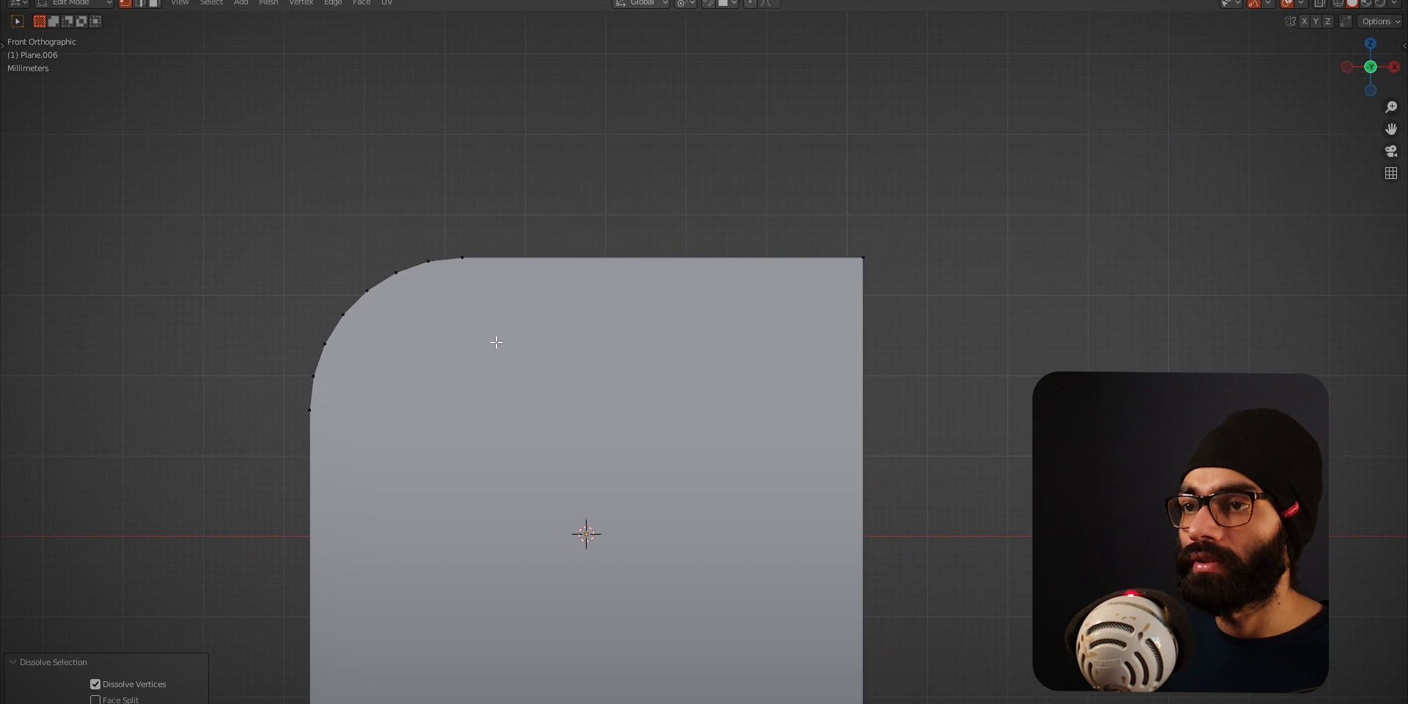
pyautogui.keyDown('shift'); pyautogui.moveTo(497, 342); pyautogui.dragTo(620, 338, button='middle'); pyautogui.keyUp('shift')
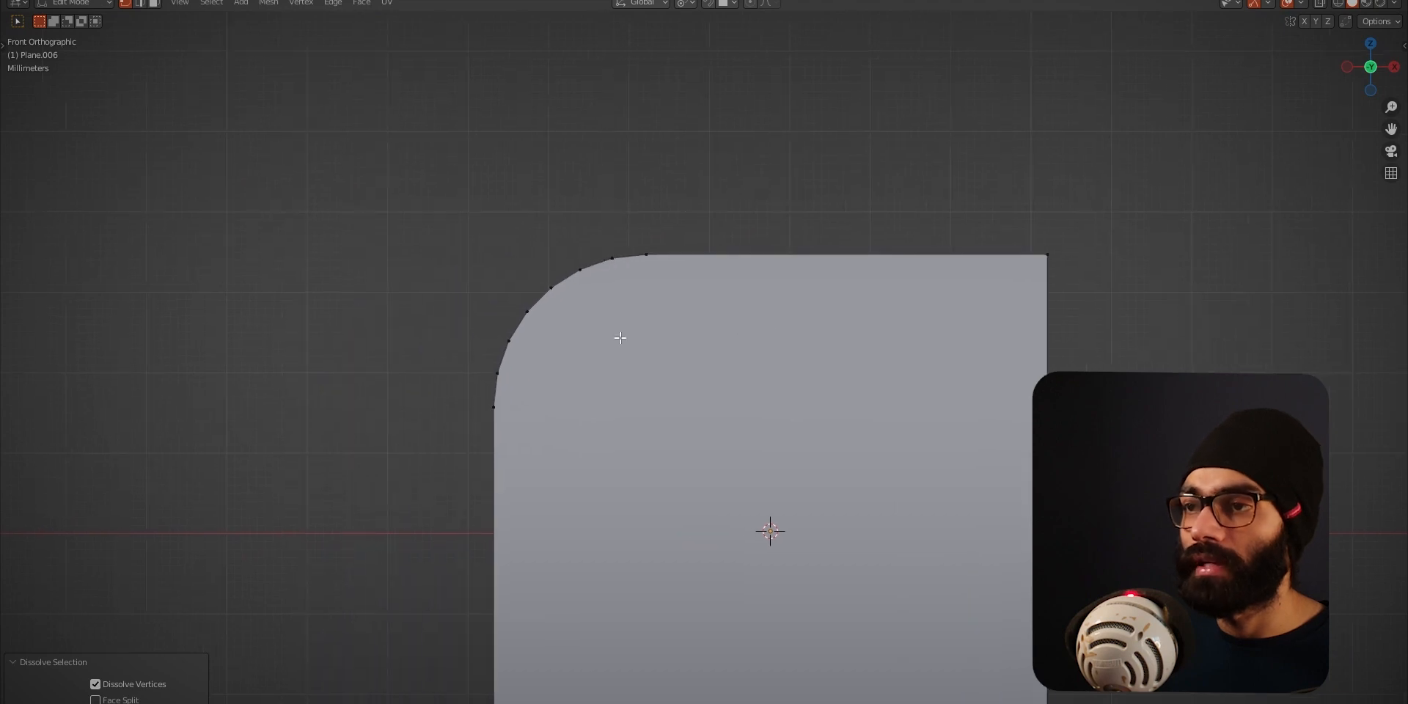
# - Scale the upper-left corner's bevel vertices to 0 along Z to square it off, and return to Object Mode
pyautogui.moveTo(424, 256); pyautogui.dragTo(617, 416)
pyautogui.press('s')
pyautogui.press('z')
pyautogui.press('0')
pyautogui.press('Return')
pyautogui.press('Tab')
pyautogui.moveTo(679, 329); pyautogui.dragTo(911, 338, button='middle')
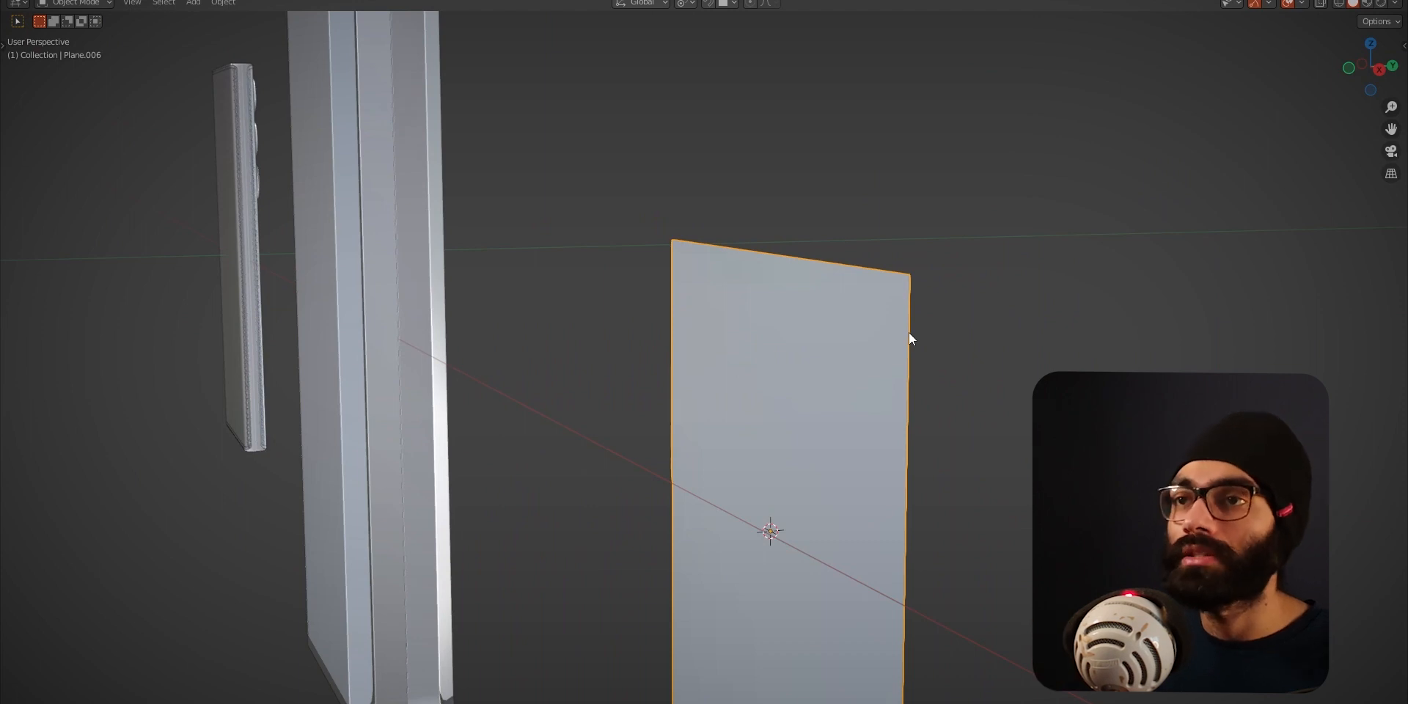
# - Frame the finished phone model and examine how its screen bezels and body meet at the upper corner
pyautogui.click(214, 296)
pyautogui.click(245, 287)
pyautogui.press('KP_Decimal')
pyautogui.keyDown('shift'); pyautogui.moveTo(828, 253); pyautogui.dragTo(697, 350, button='middle'); pyautogui.keyUp('shift')
pyautogui.scroll(4, 660, 387)
pyautogui.moveTo(657, 389); pyautogui.dragTo(868, 410, button='middle')
pyautogui.click(962, 255)
pyautogui.keyDown('shift'); pyautogui.moveTo(715, 199); pyautogui.dragTo(763, 308, button='middle'); pyautogui.keyUp('shift')
pyautogui.scroll(3, 807, 371)
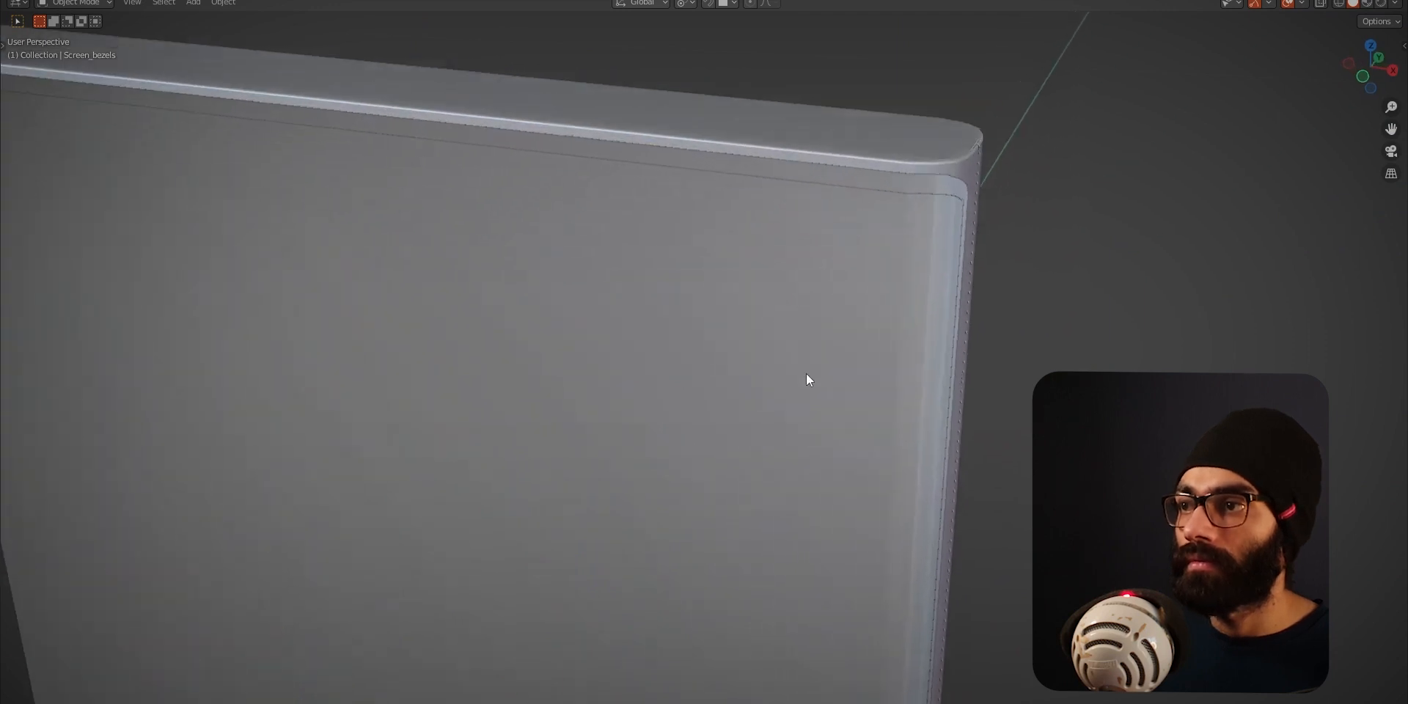
pyautogui.click(958, 205)
pyautogui.moveTo(958, 205); pyautogui.dragTo(838, 170, button='middle')
pyautogui.click(841, 139)
pyautogui.click(848, 136)
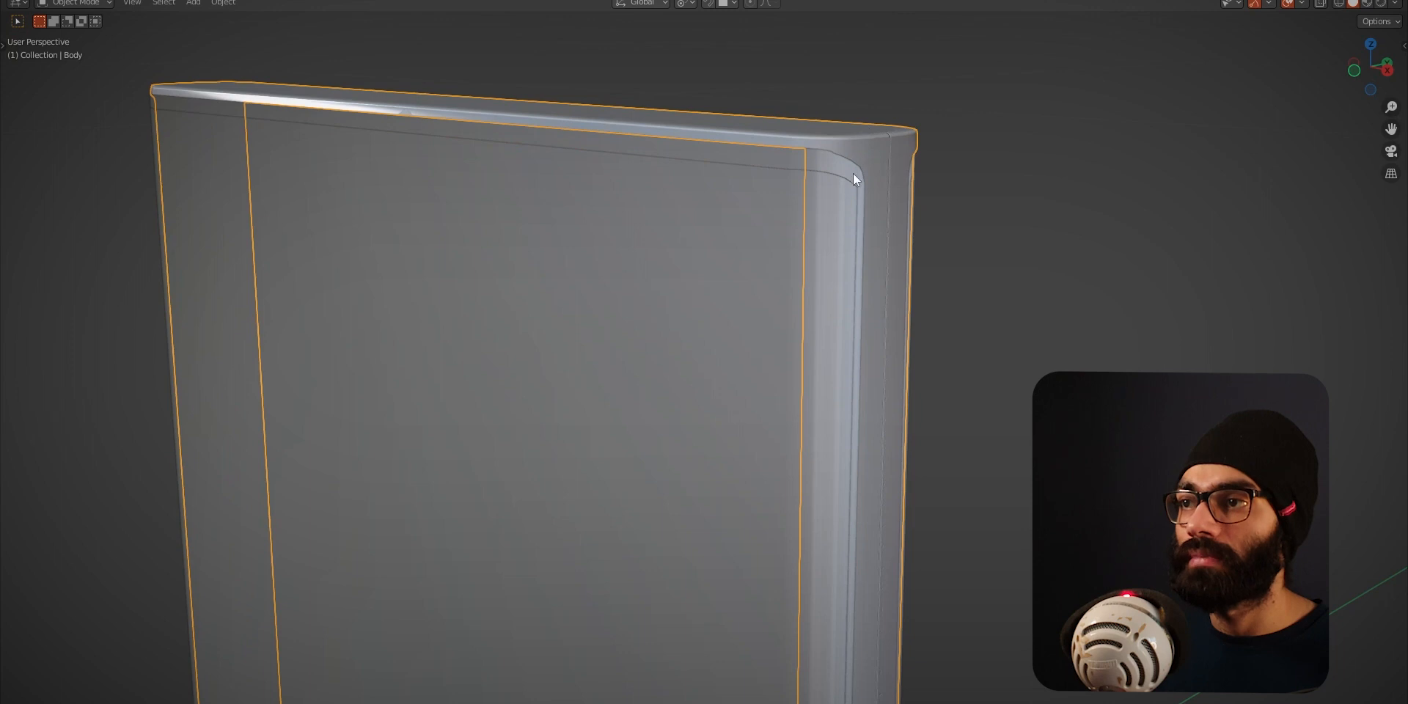
# - Examine the curved rim of the phone body's upper-right corner close up in the front view
pyautogui.scroll(4, 843, 198)
pyautogui.moveTo(836, 227); pyautogui.dragTo(777, 308, button='middle')
pyautogui.click(777, 308)
pyautogui.keyDown('shift'); pyautogui.moveTo(1122, 123); pyautogui.dragTo(842, 393, button='middle'); pyautogui.keyUp('shift')
pyautogui.scroll(2, 1013, 396)
pyautogui.keyDown('shift'); pyautogui.moveTo(1067, 354); pyautogui.dragTo(987, 357, button='middle'); pyautogui.keyUp('shift')
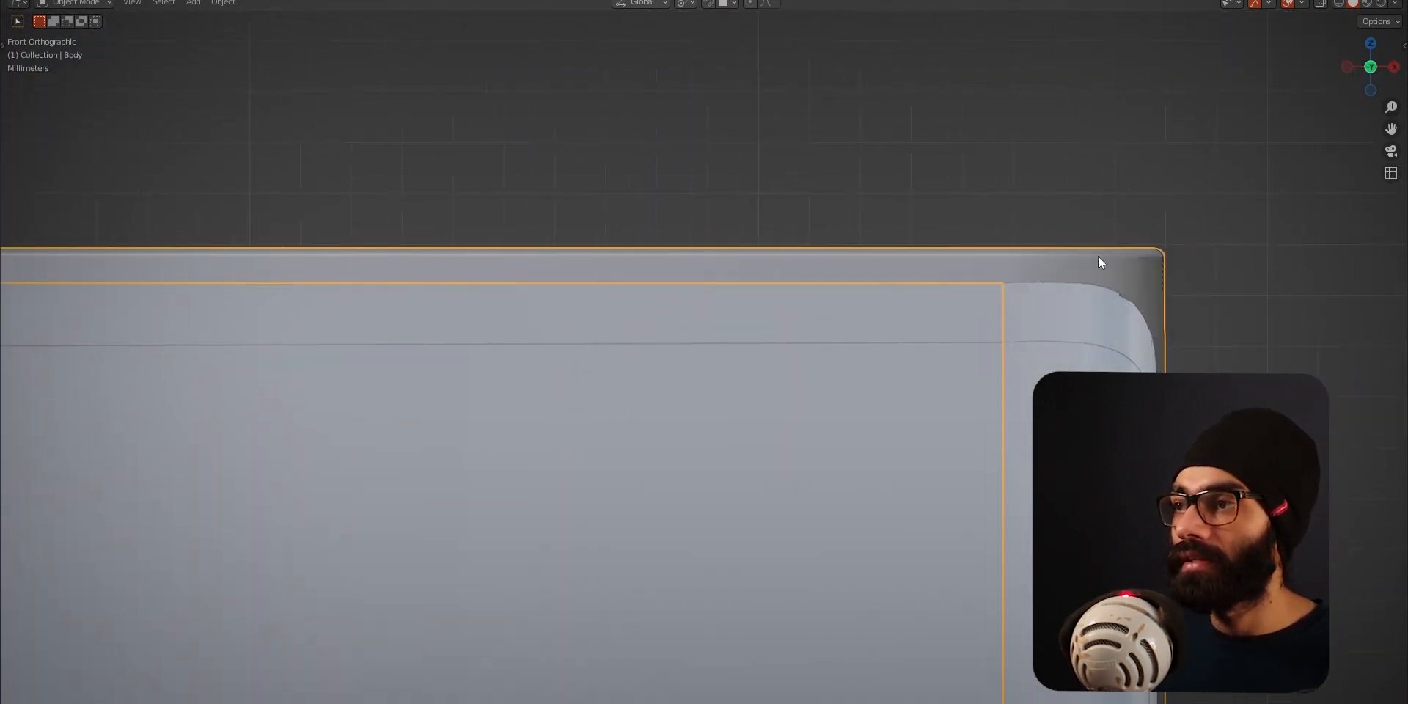
pyautogui.click(1209, 288)
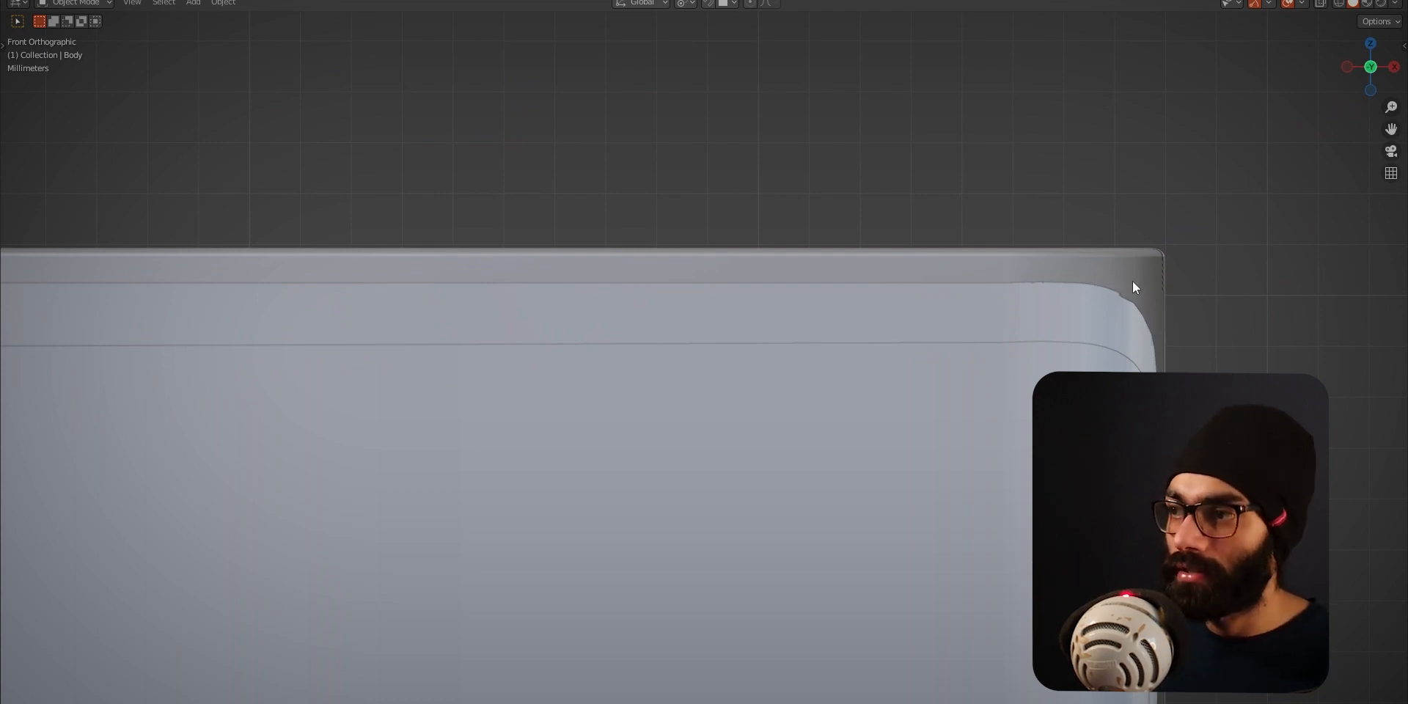
# - Enter Edit Mode on the phone body and select the edge loop along its front rim
pyautogui.moveTo(1110, 258); pyautogui.dragTo(1075, 300, button='middle')
pyautogui.press('Tab')
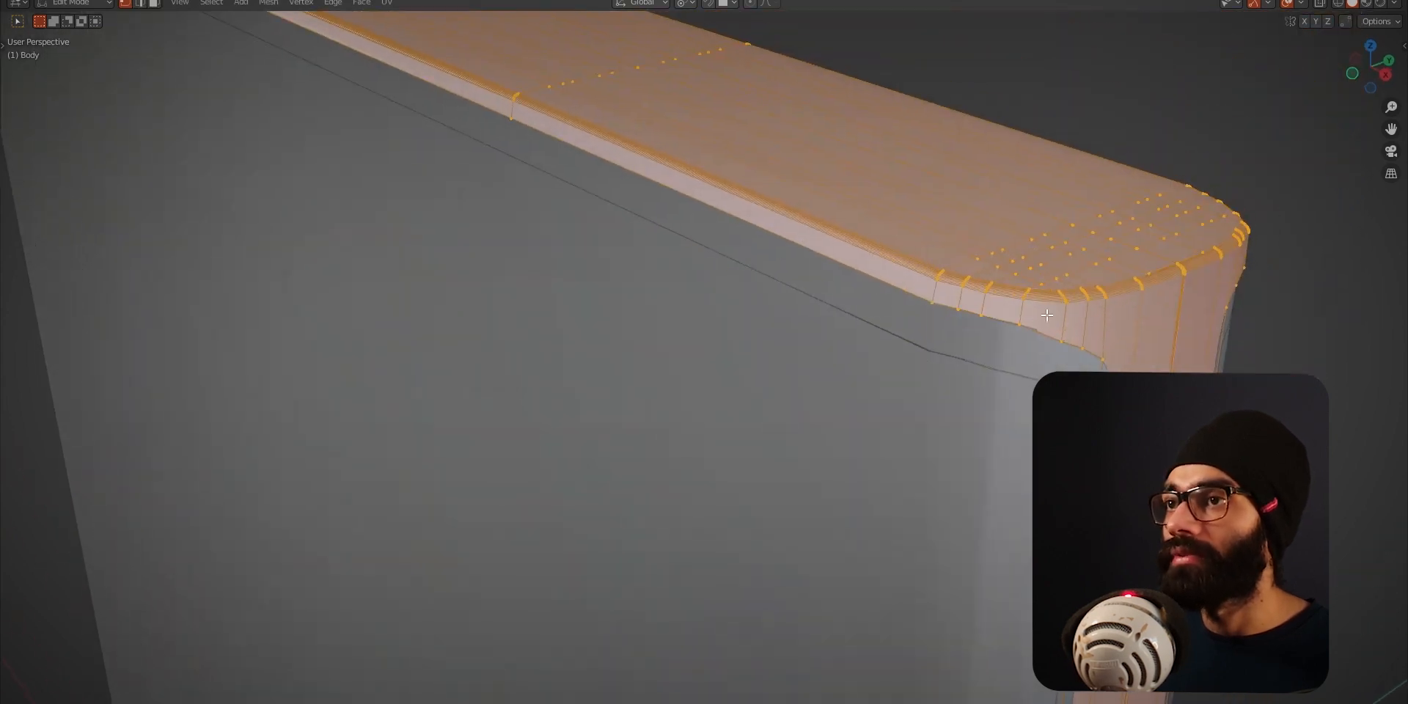
pyautogui.keyDown('alt'); pyautogui.click(638, 92); pyautogui.keyUp('alt')
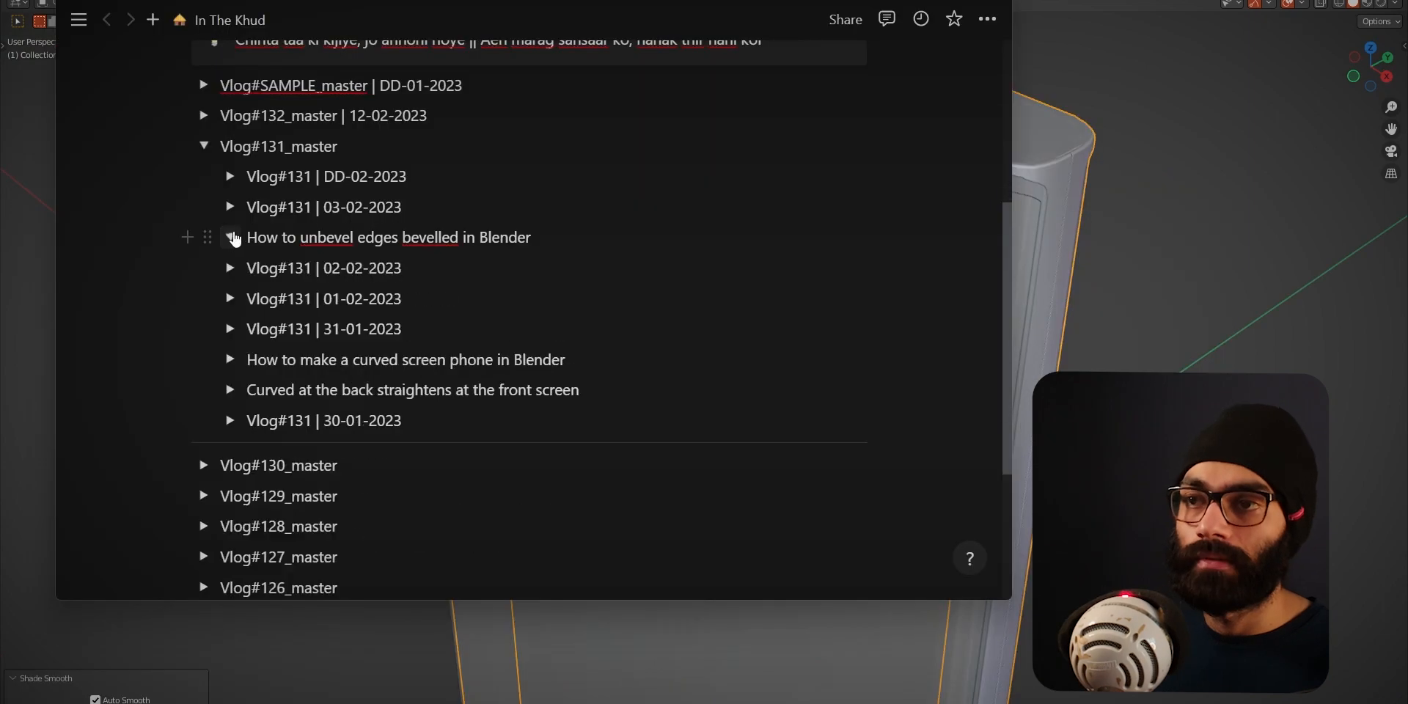
# - Expand the Vlog#131 | 03-02-2023 note in Notion and view its curved-phone geometry nodes screenshot enlarged
pyautogui.click(231, 208)
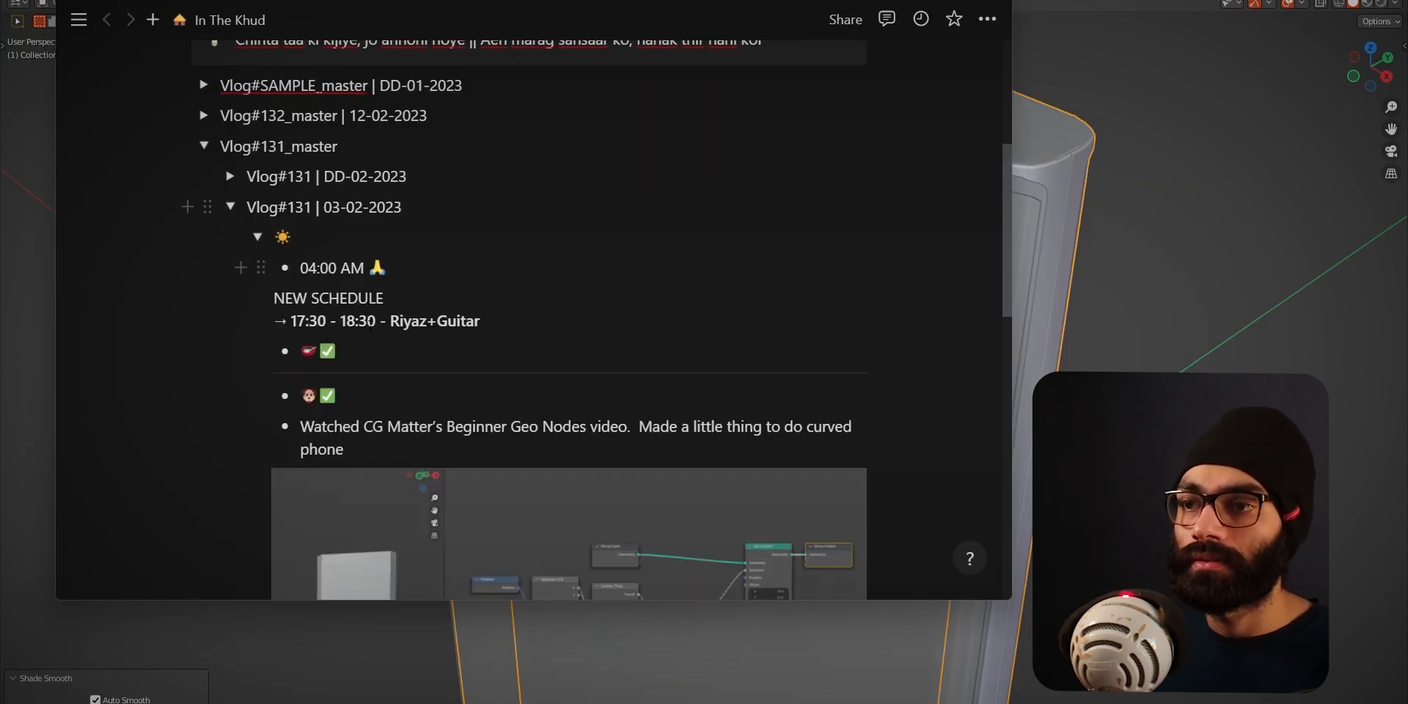
pyautogui.scroll(-3, 580, 440)
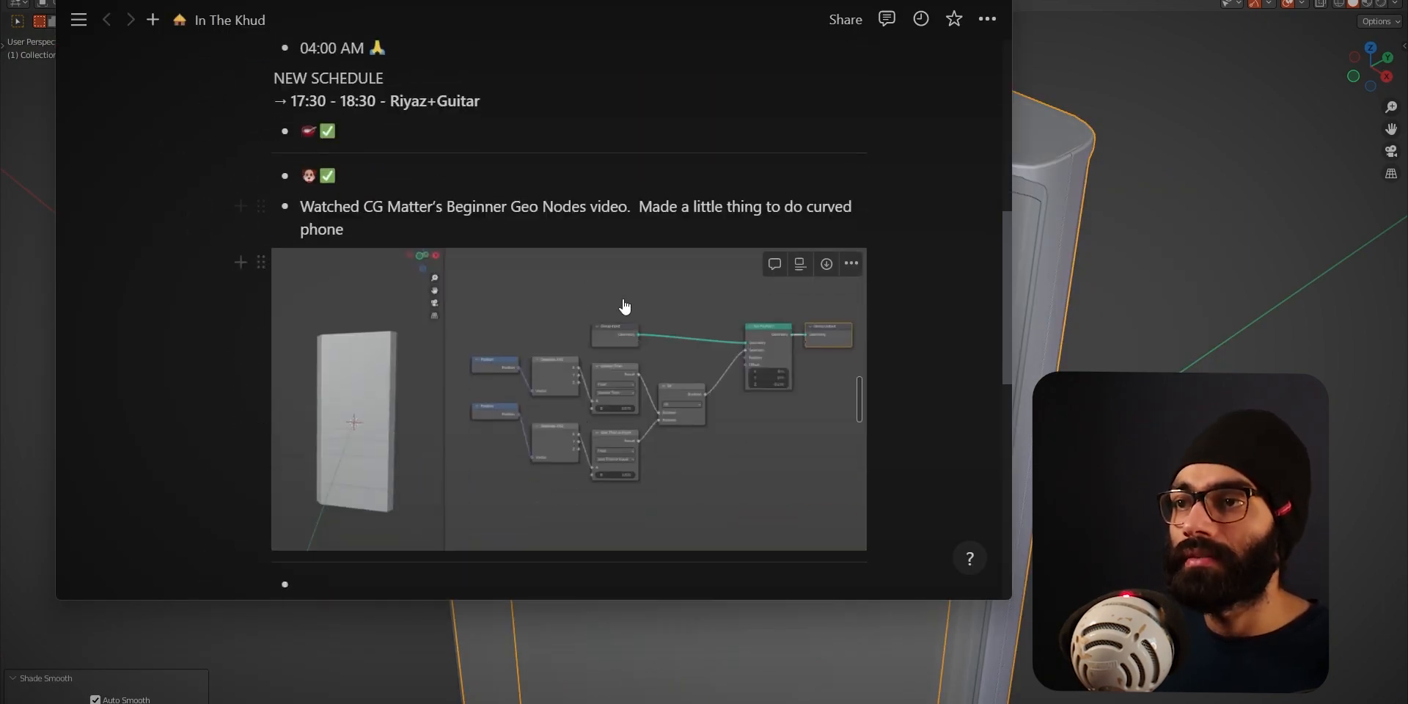
pyautogui.click(529, 445)
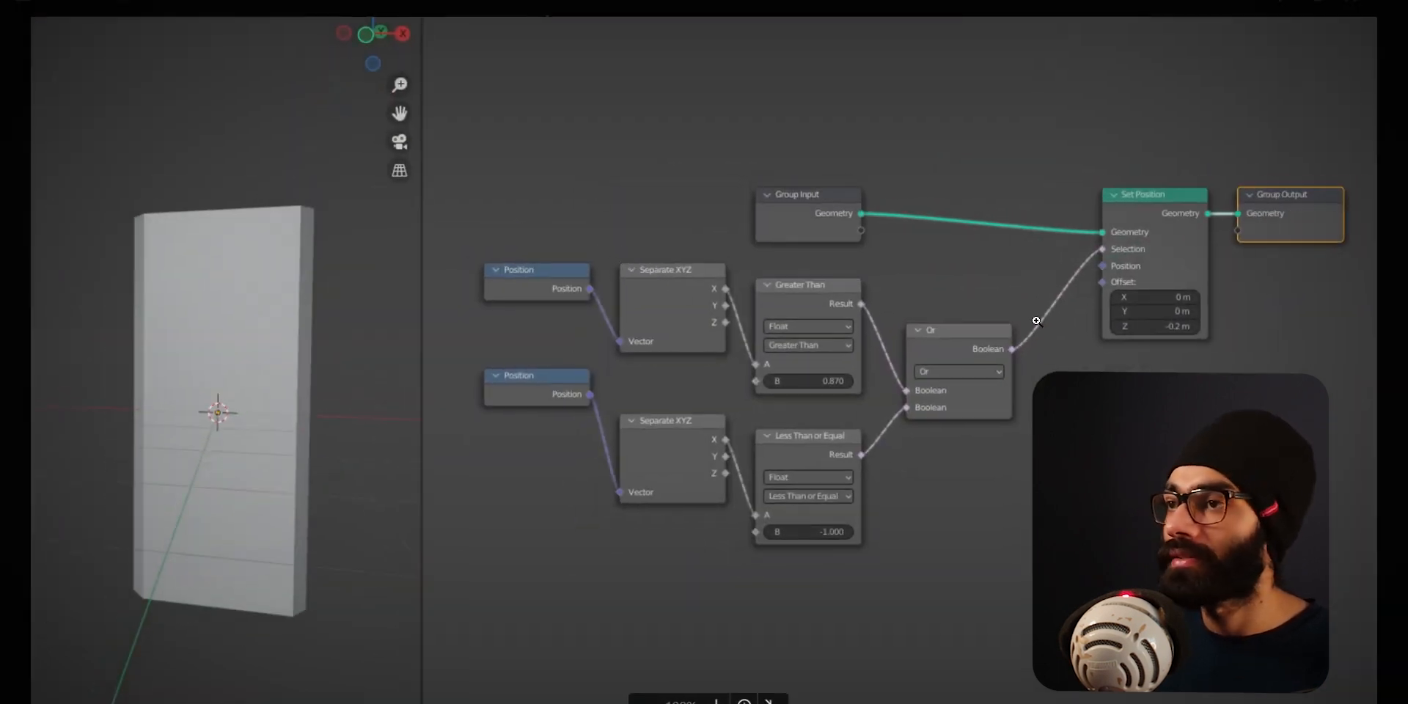
pyautogui.click(1172, 280)
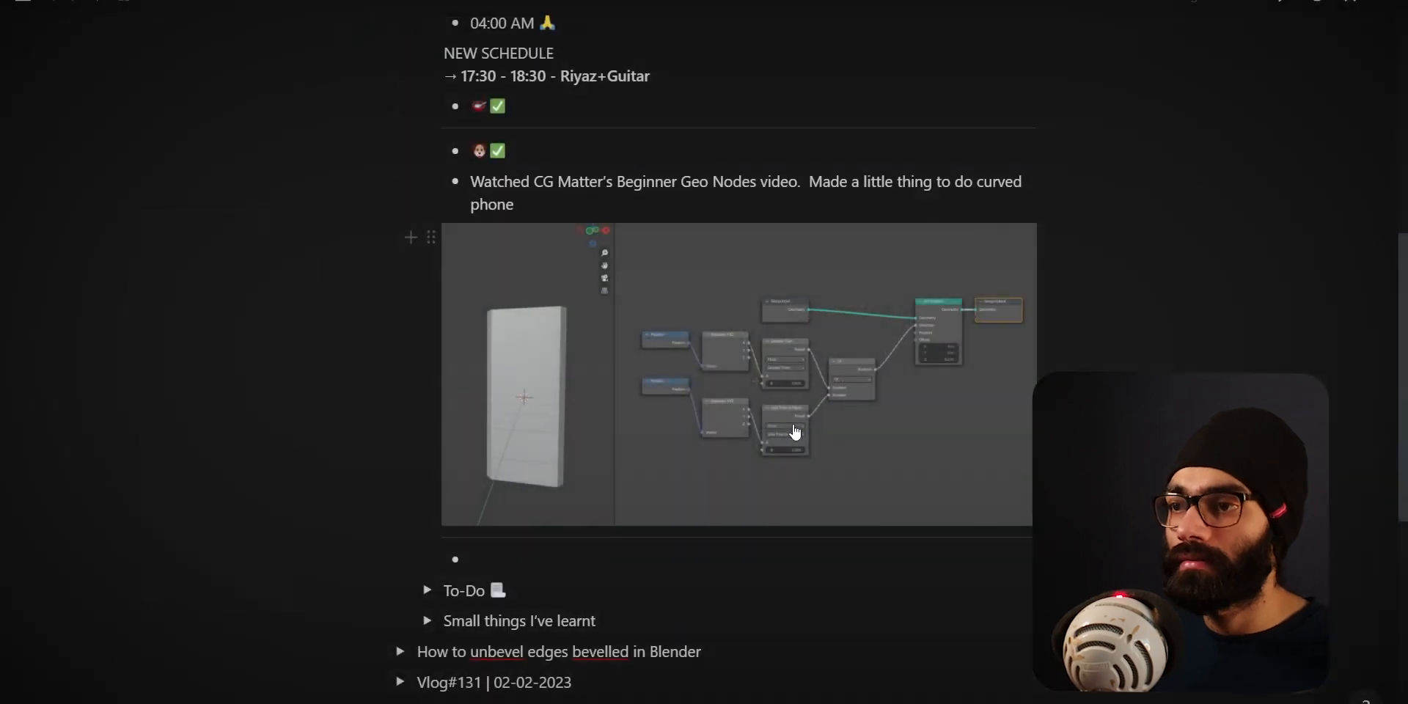
# - Check the note's To-Do and Small things I've learnt sections, and collapse the Vlog#131_master entry
pyautogui.scroll(-3, 786, 462)
pyautogui.click(427, 370)
pyautogui.click(427, 370)
pyautogui.click(429, 401)
pyautogui.click(428, 401)
pyautogui.scroll(6, 462, 422)
pyautogui.click(400, 241)
pyautogui.click(374, 180)
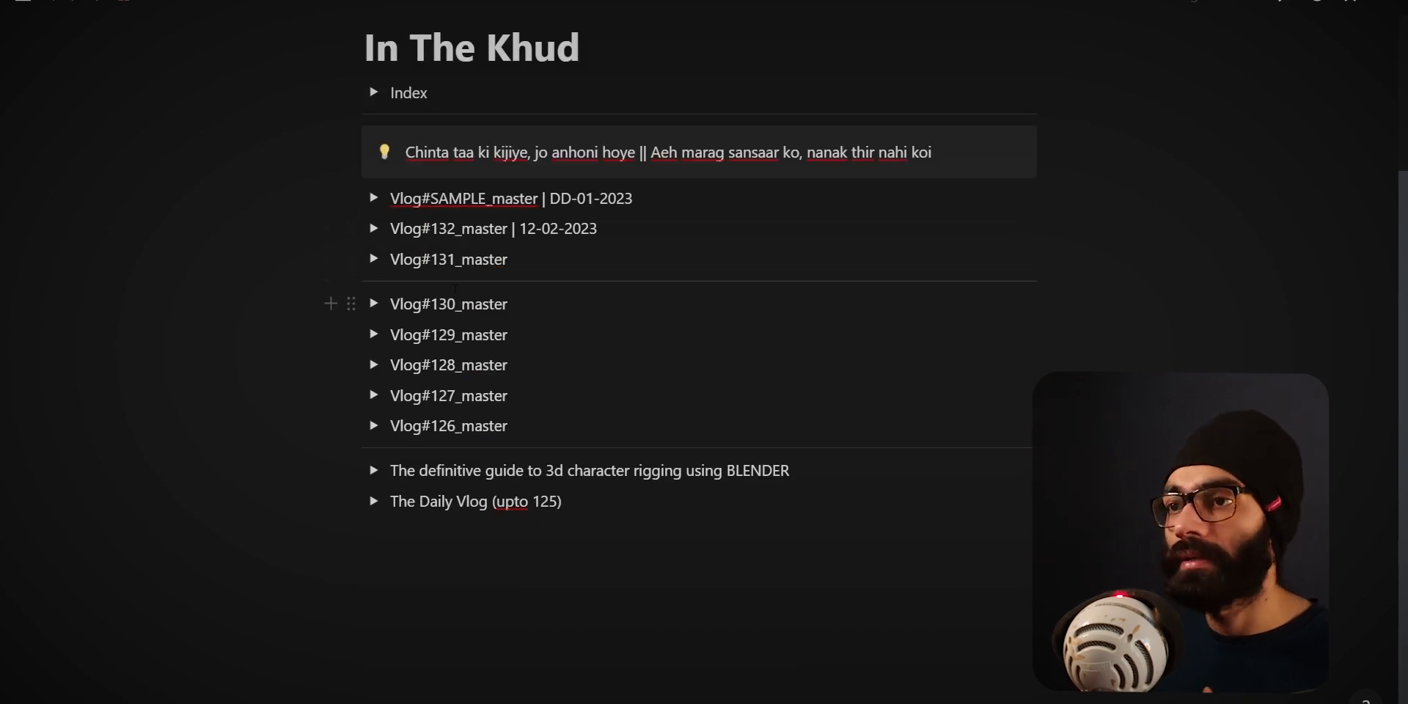